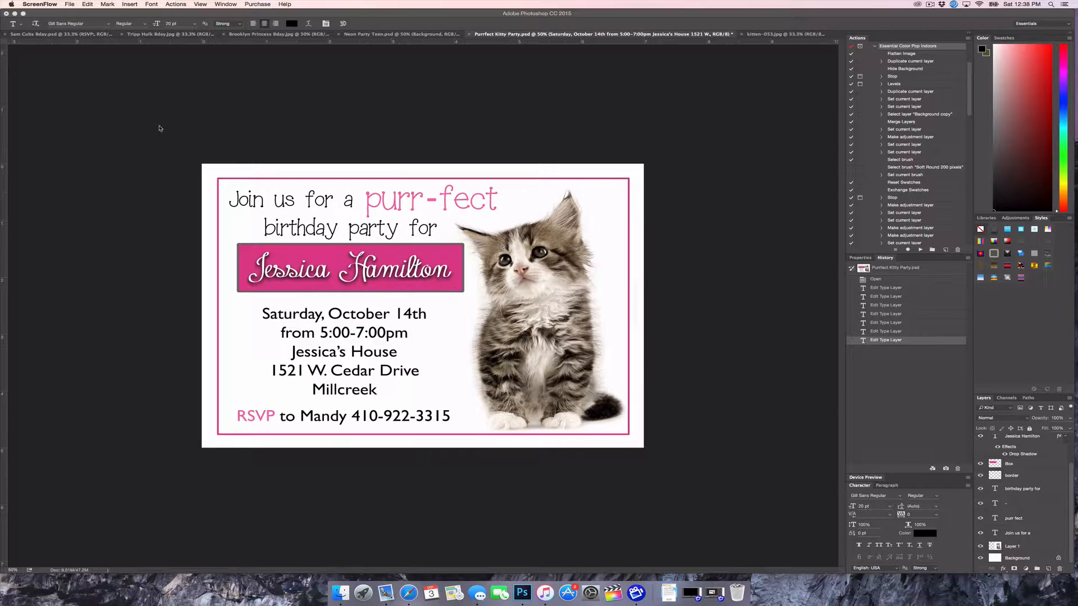
# Create a white 7 × 5 in, 300 ppi document named 'Kitten Birthday' and view it at 50%
pyautogui.click(68, 18)
pyautogui.click(78, 4)
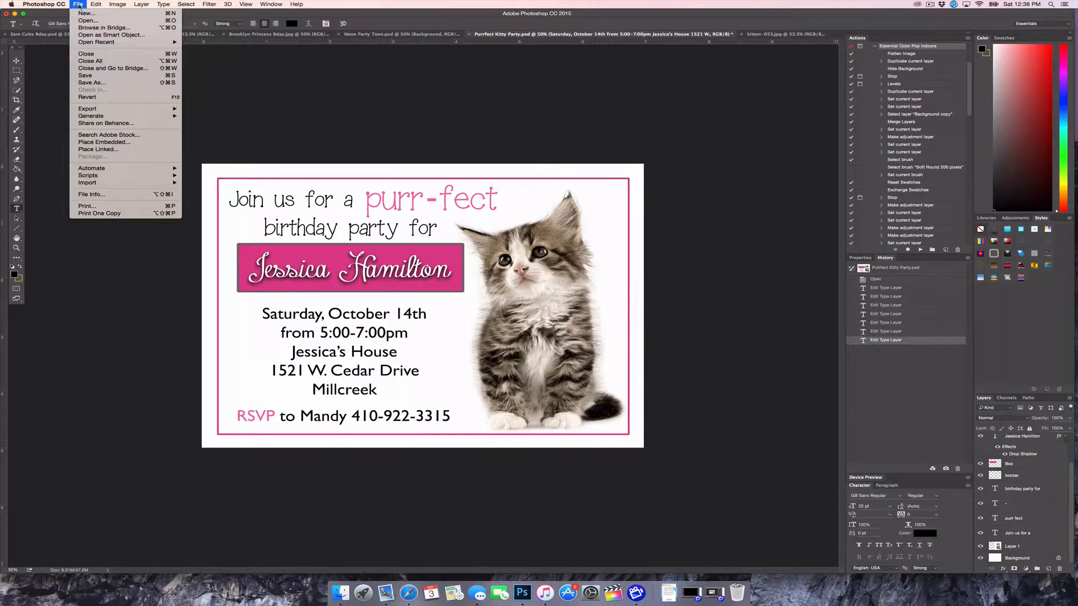
pyautogui.click(86, 13)
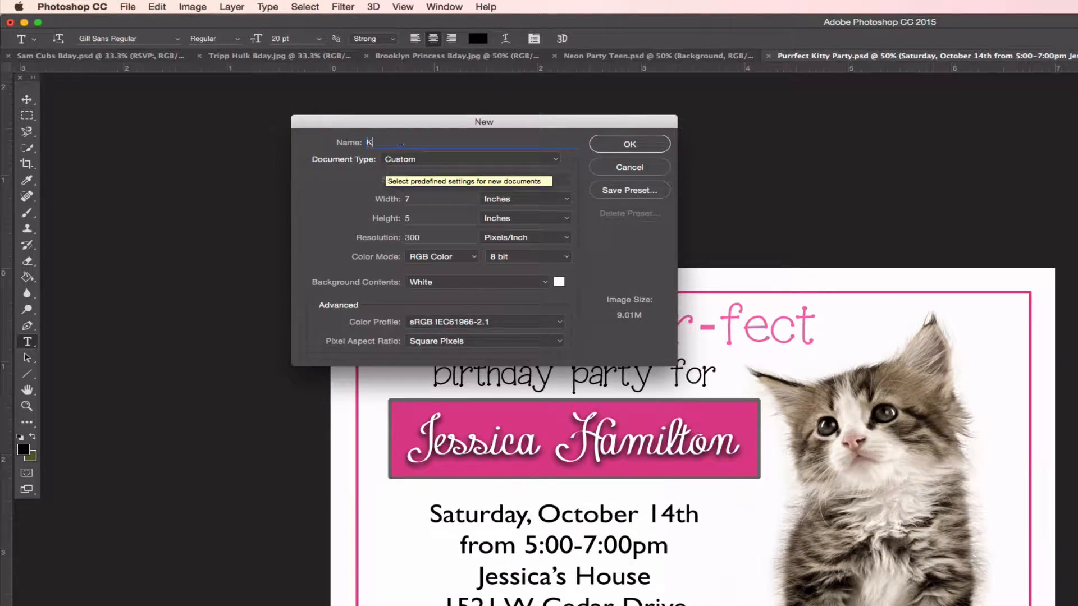
pyautogui.write('Kitten Birthday')
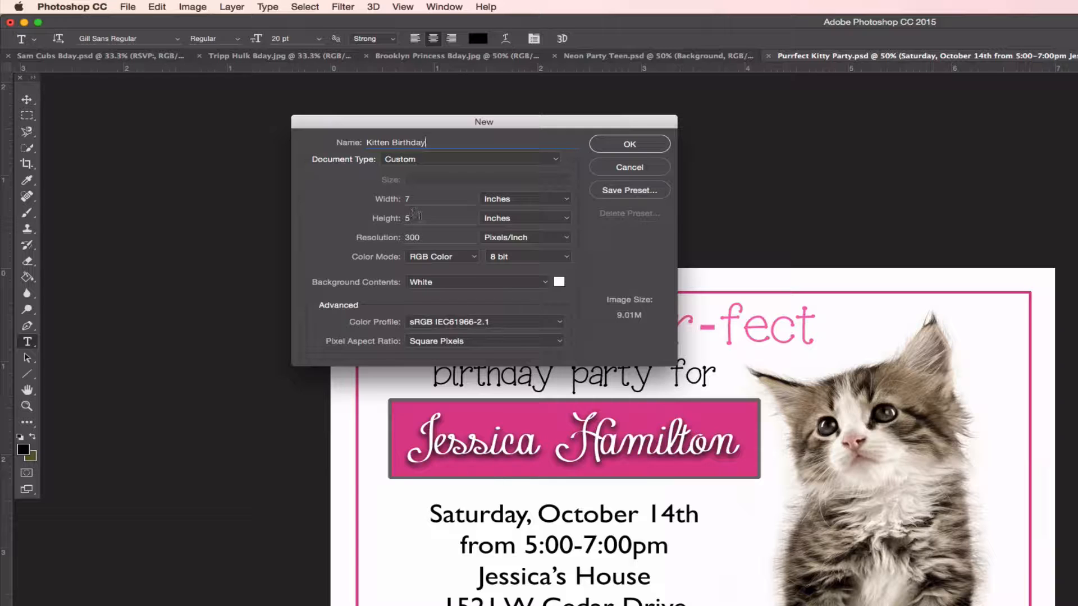
pyautogui.click(524, 199)
pyautogui.click(526, 197)
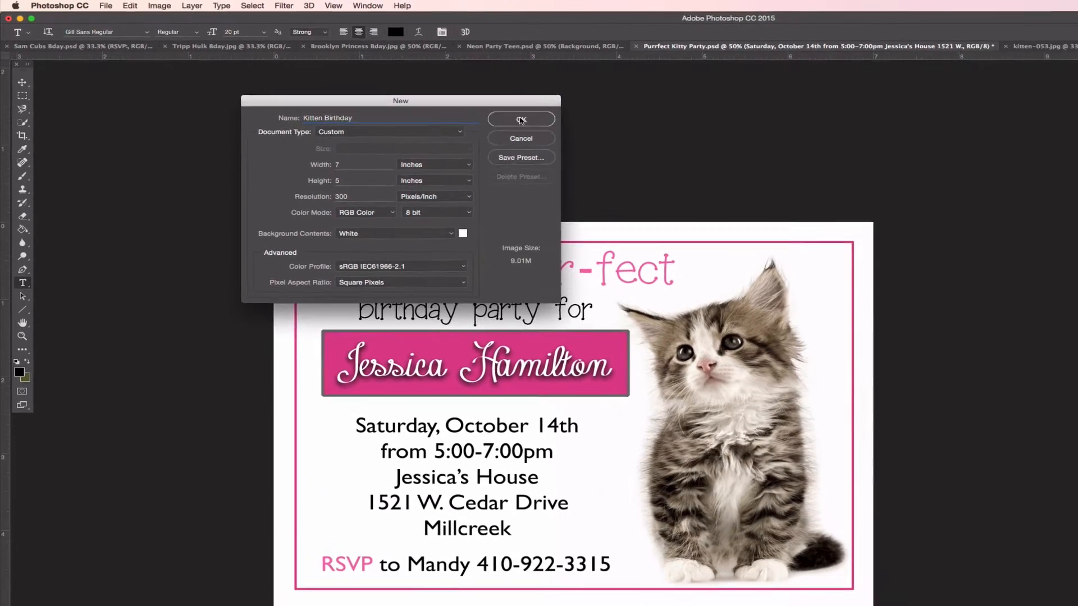
pyautogui.click(606, 140)
pyautogui.press('super+minus')
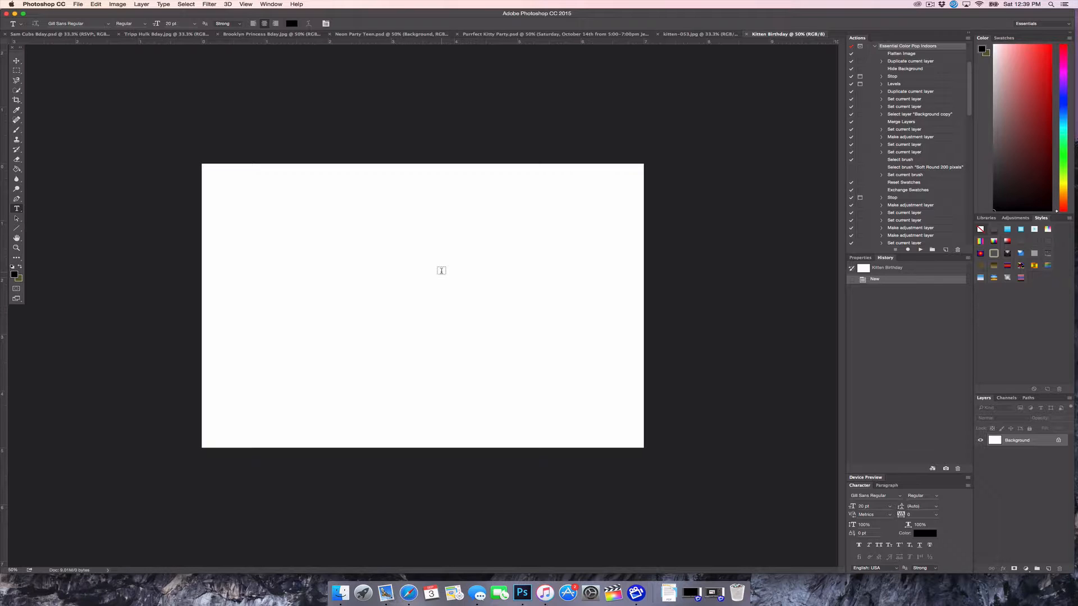
# Drag the kitten-053.jpg photo with the Move tool into Kitten Birthday as Layer 1
pyautogui.click(686, 35)
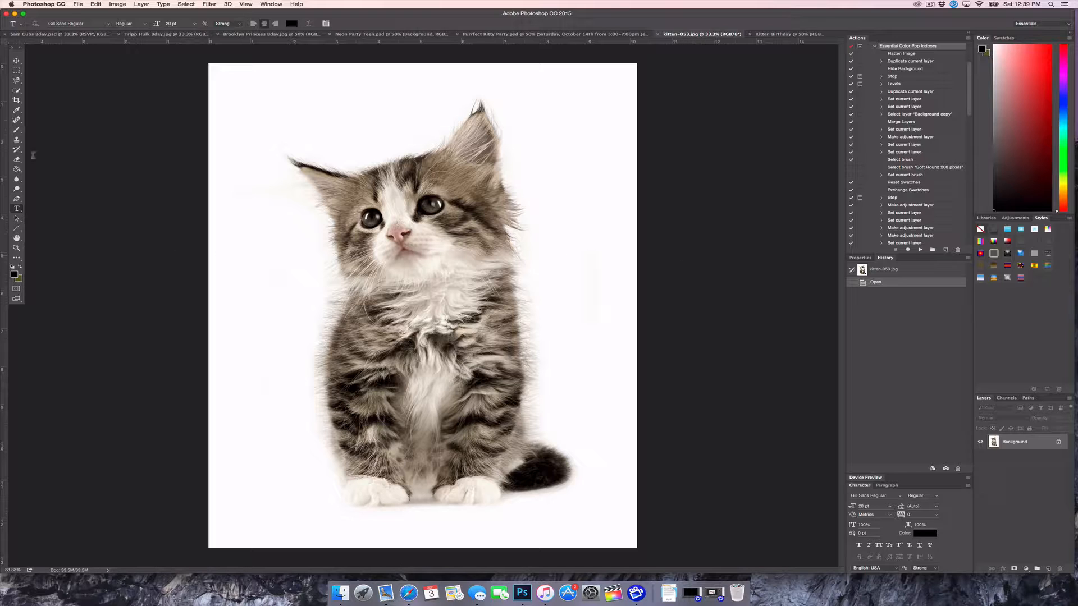
pyautogui.click(16, 61)
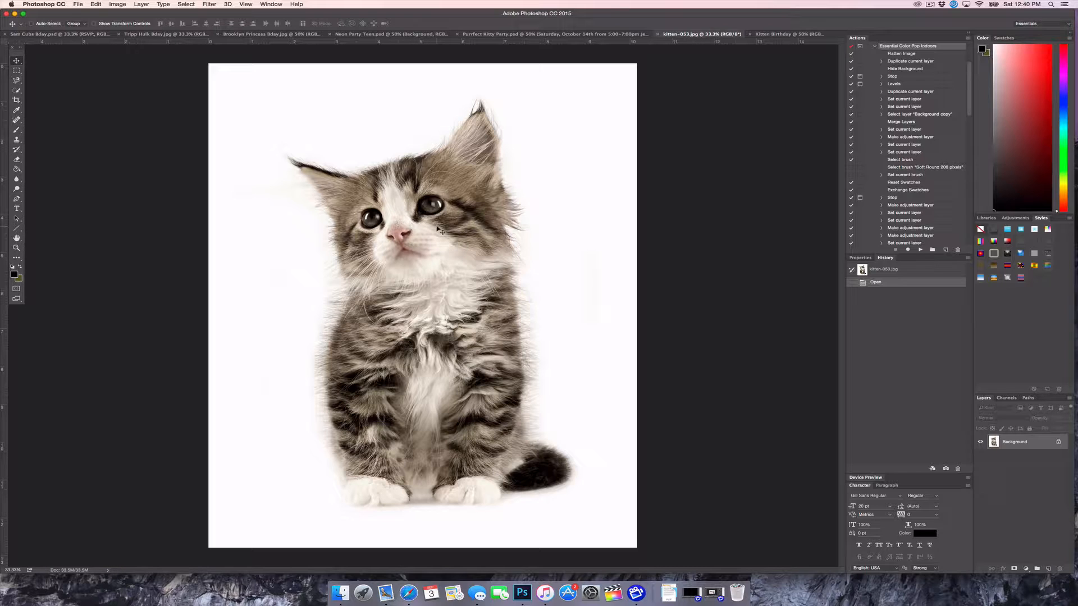
pyautogui.moveTo(439, 229); pyautogui.dragTo(445, 260)
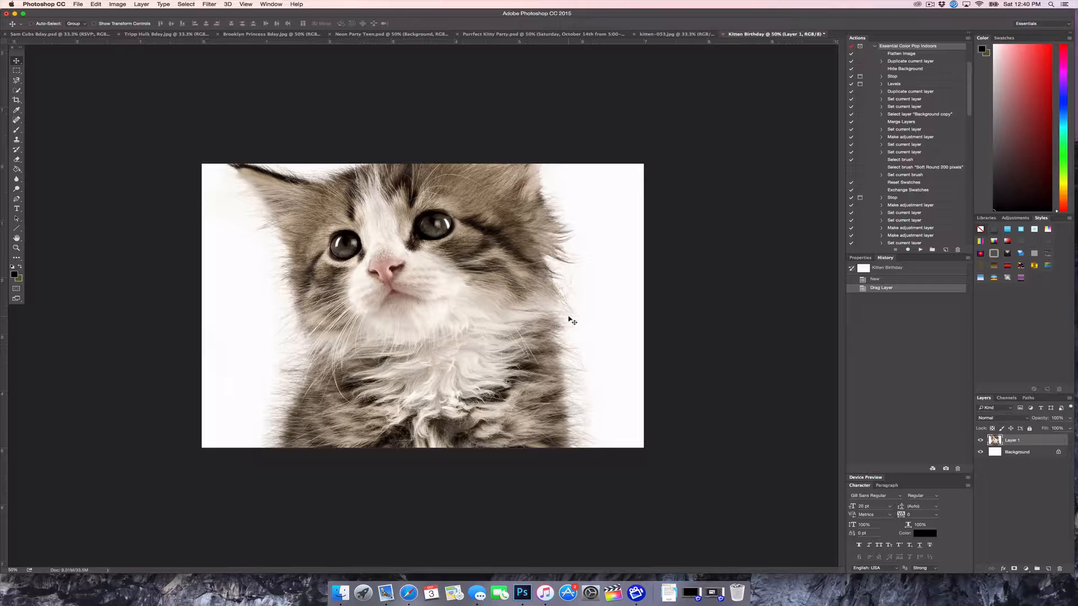
# Scale the kitten layer to about 39% and rest it on the canvas bottom, right side
pyautogui.press('super+t')
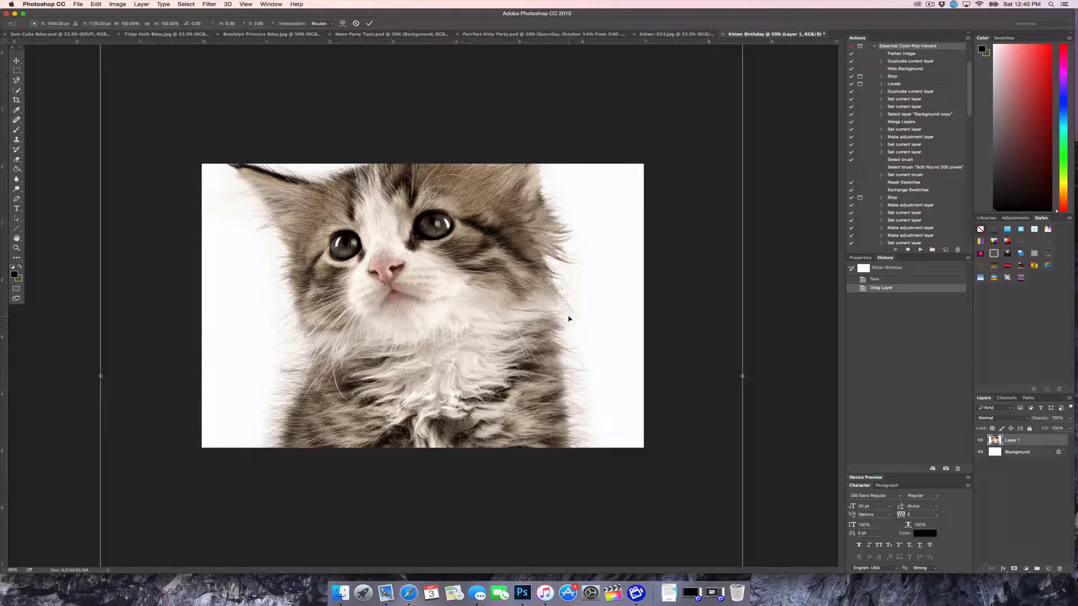
pyautogui.moveTo(447, 84); pyautogui.dragTo(422, 187)
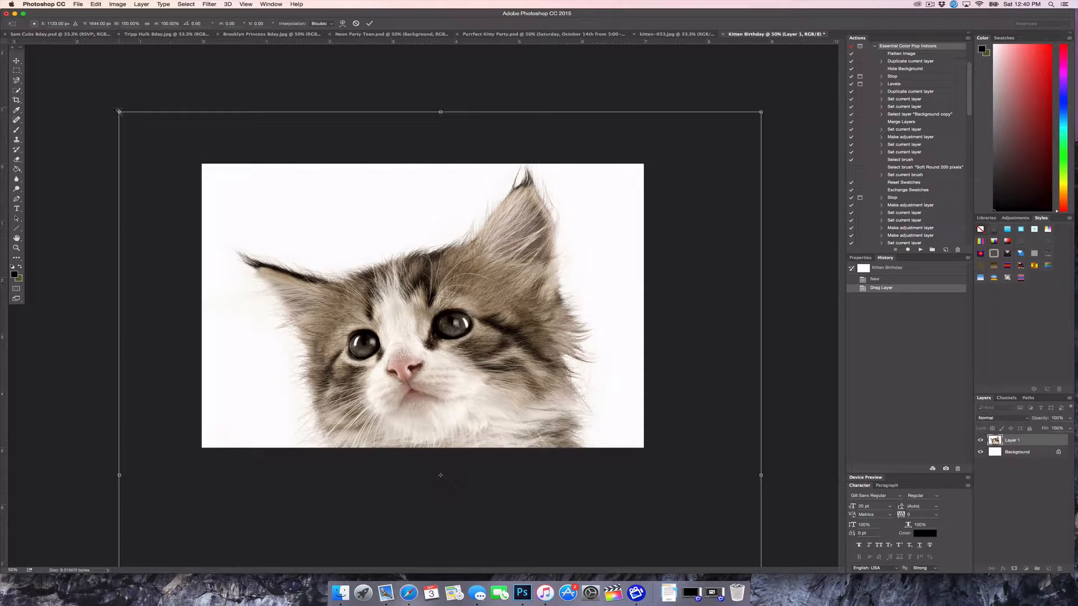
pyautogui.moveTo(119, 112); pyautogui.dragTo(573, 455)
pyautogui.moveTo(594, 521); pyautogui.dragTo(495, 162)
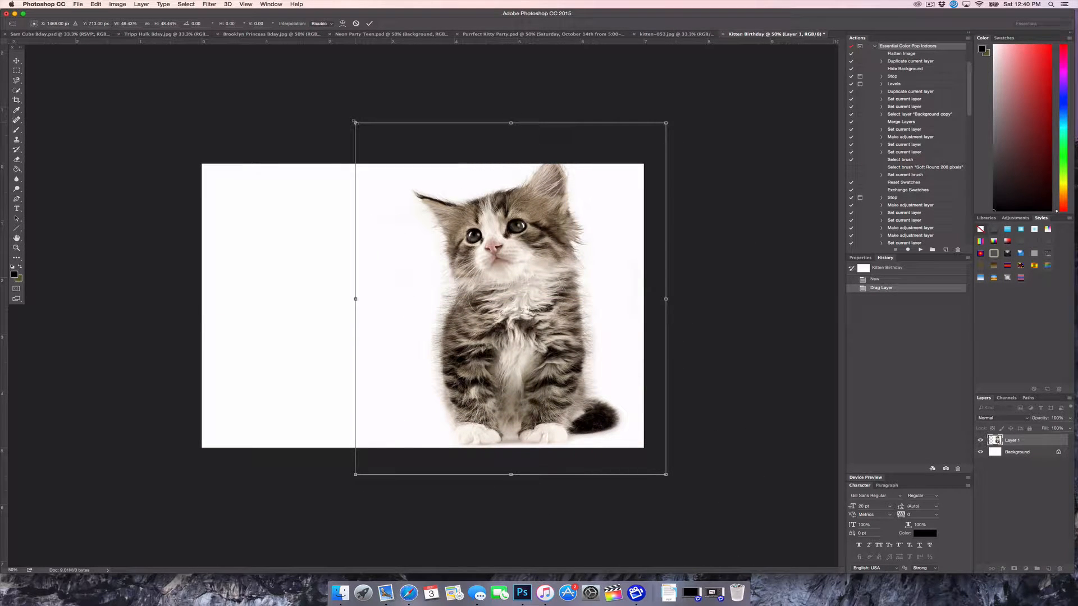
pyautogui.moveTo(354, 121); pyautogui.dragTo(421, 194)
pyautogui.moveTo(531, 310); pyautogui.dragTo(528, 303)
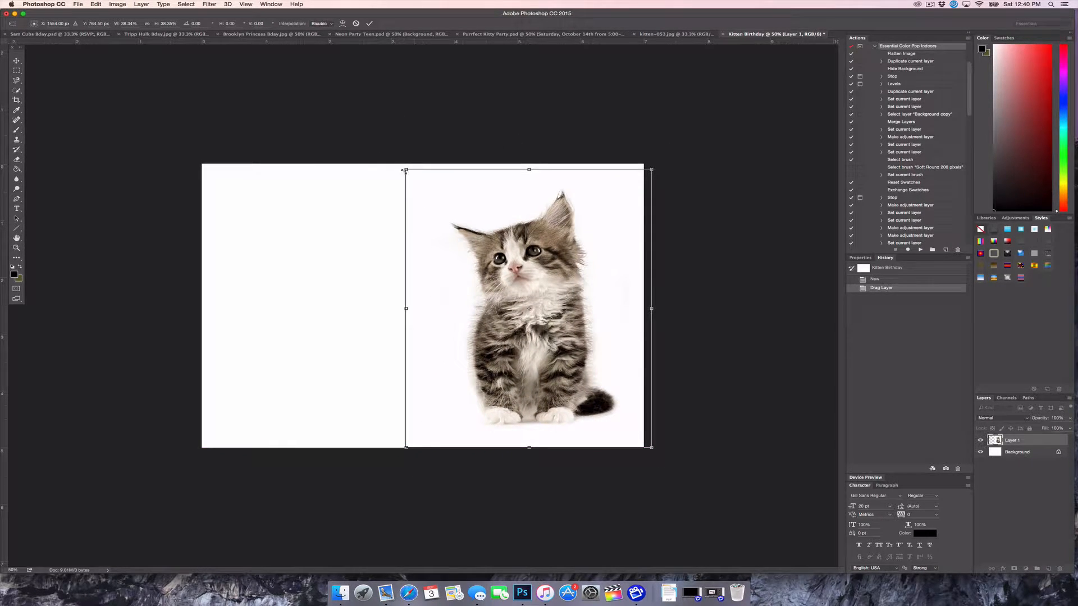
pyautogui.moveTo(404, 171); pyautogui.dragTo(400, 163)
pyautogui.moveTo(529, 284); pyautogui.dragTo(532, 286)
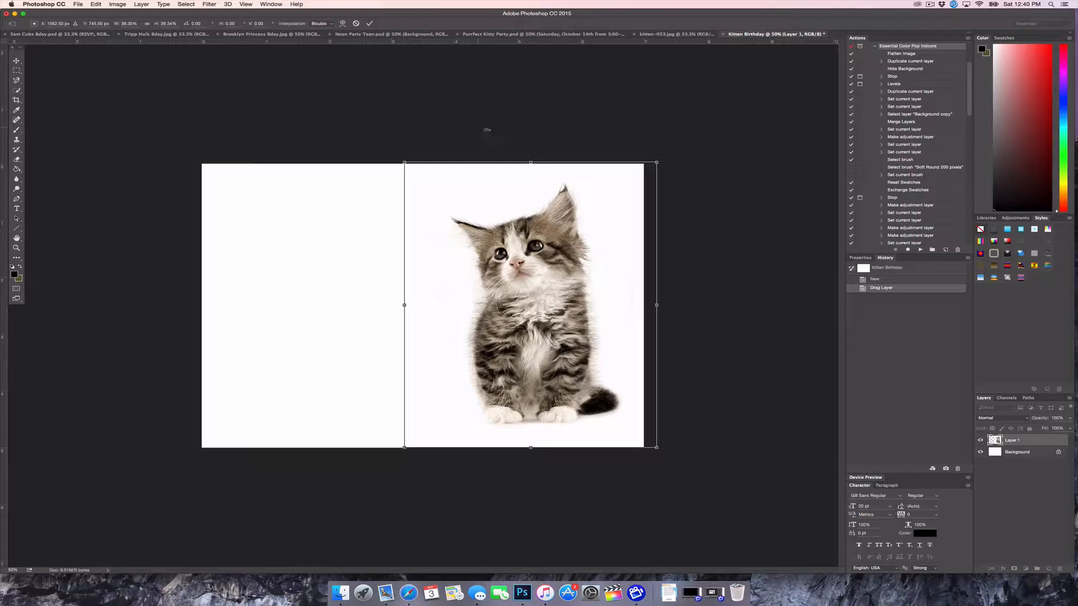
pyautogui.click(369, 23)
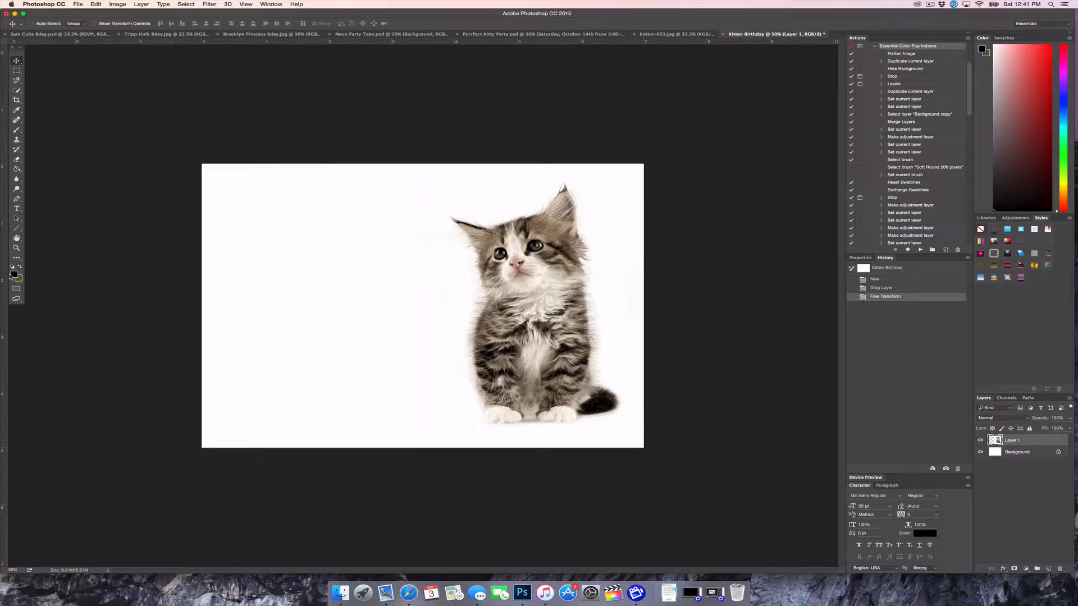
# Fill the Background layer with off-white fefefe sampled from the kitten photo
pyautogui.click(16, 169)
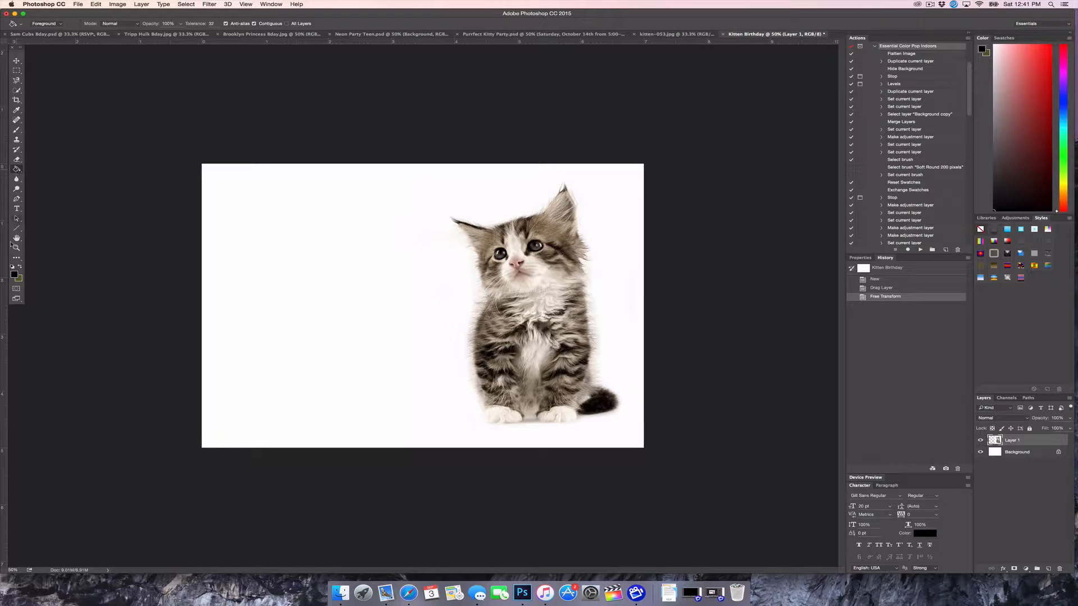
pyautogui.click(14, 274)
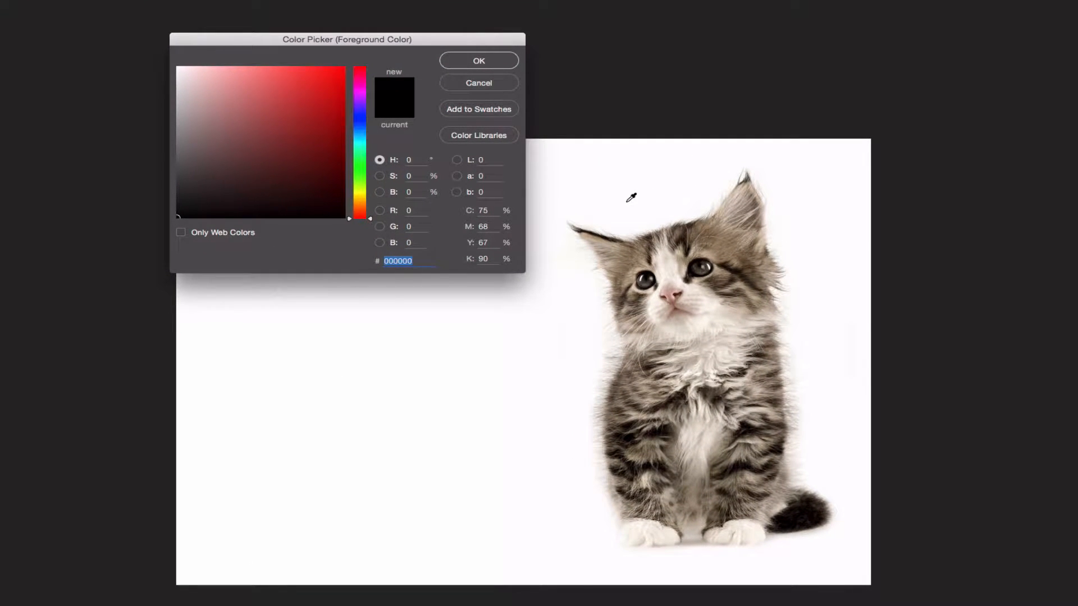
pyautogui.click(669, 203)
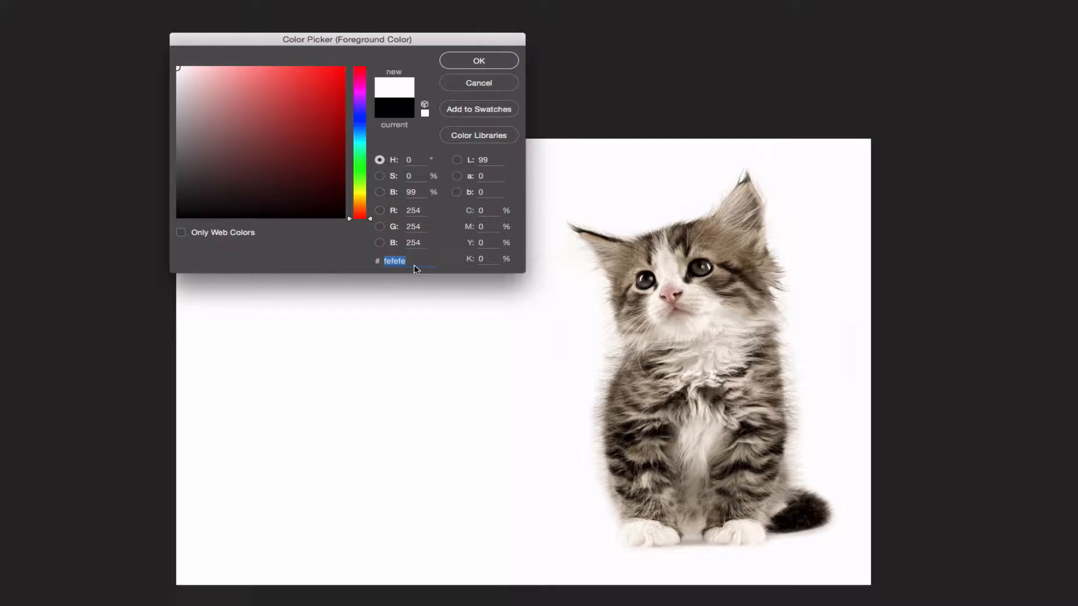
pyautogui.click(480, 62)
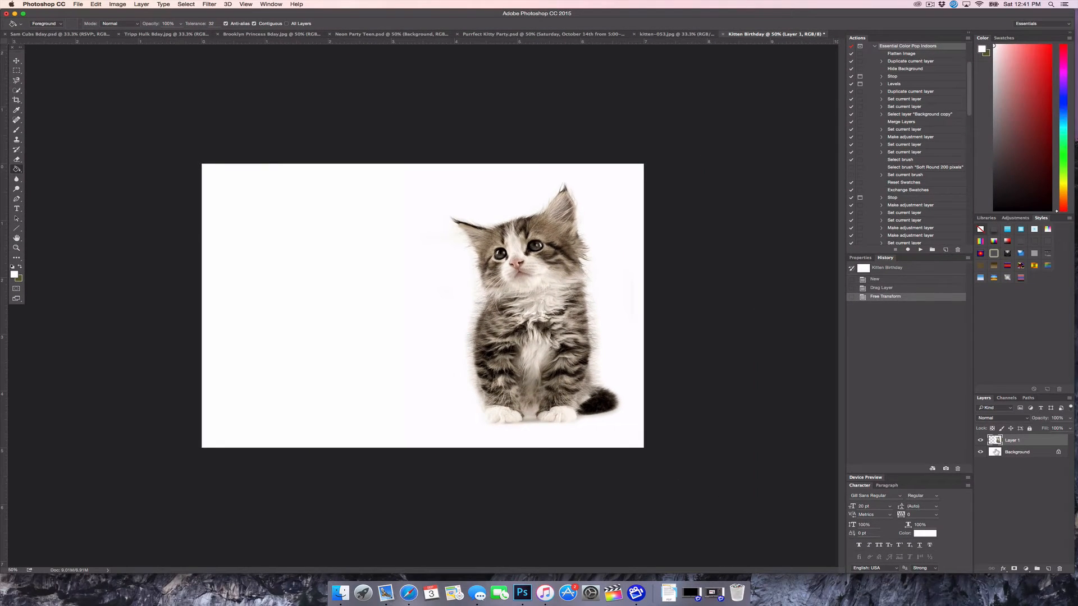
pyautogui.click(1013, 452)
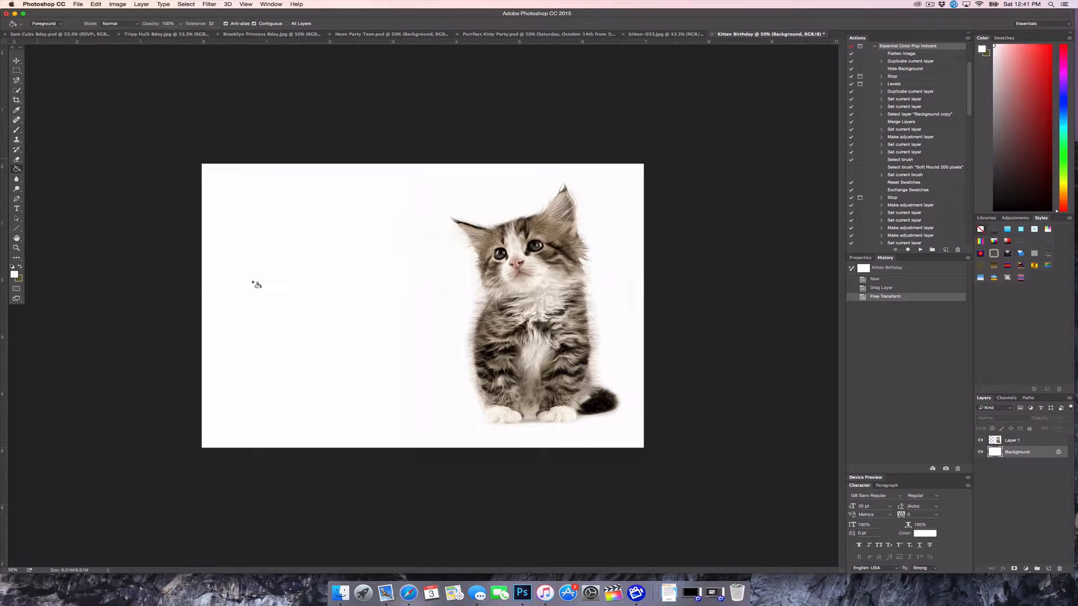
pyautogui.click(286, 293)
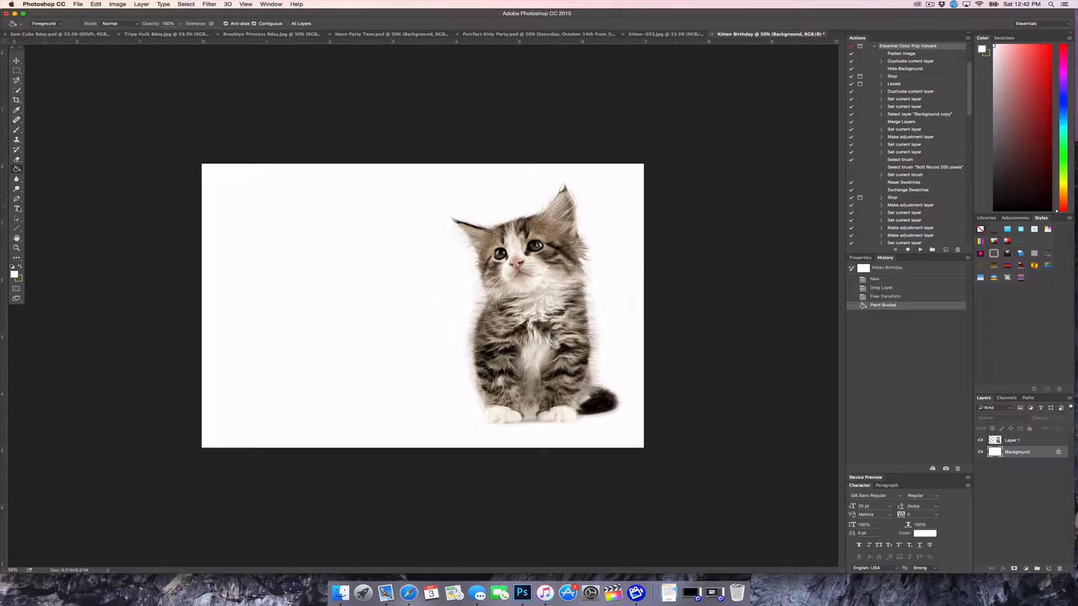
pyautogui.click(16, 209)
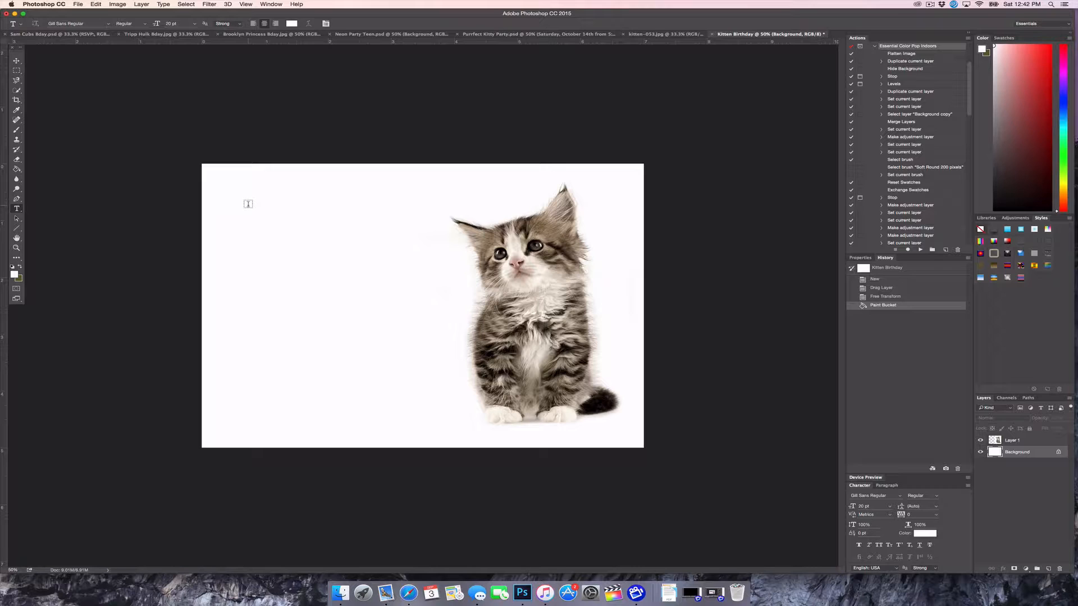
# Type 'Join us for a' in black near the top left and shift it slightly right
pyautogui.click(247, 204)
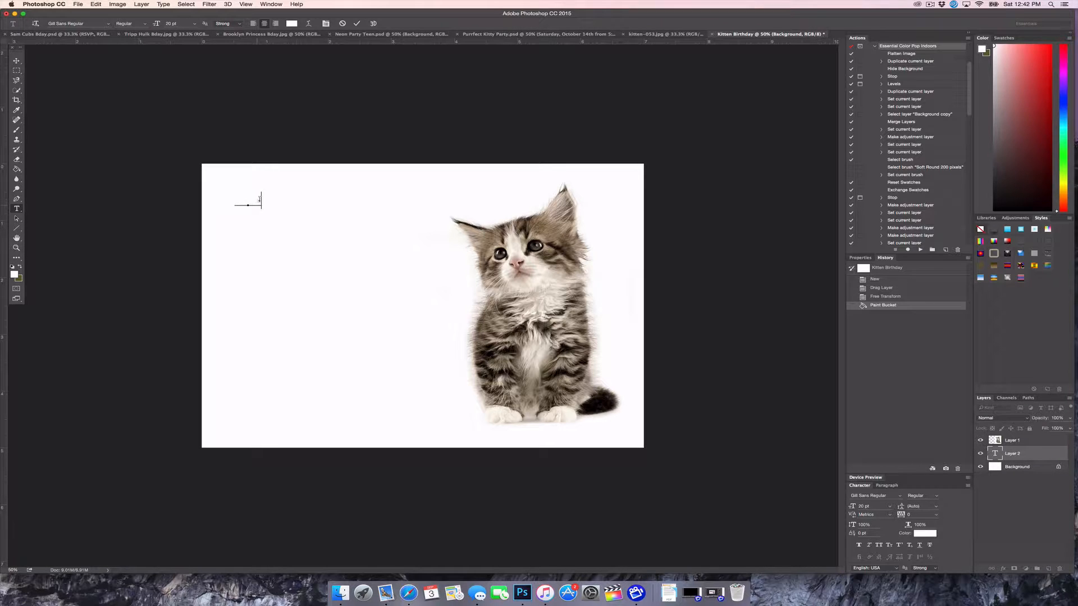
pyautogui.press('super+a')
pyautogui.click(291, 23)
pyautogui.write('00')
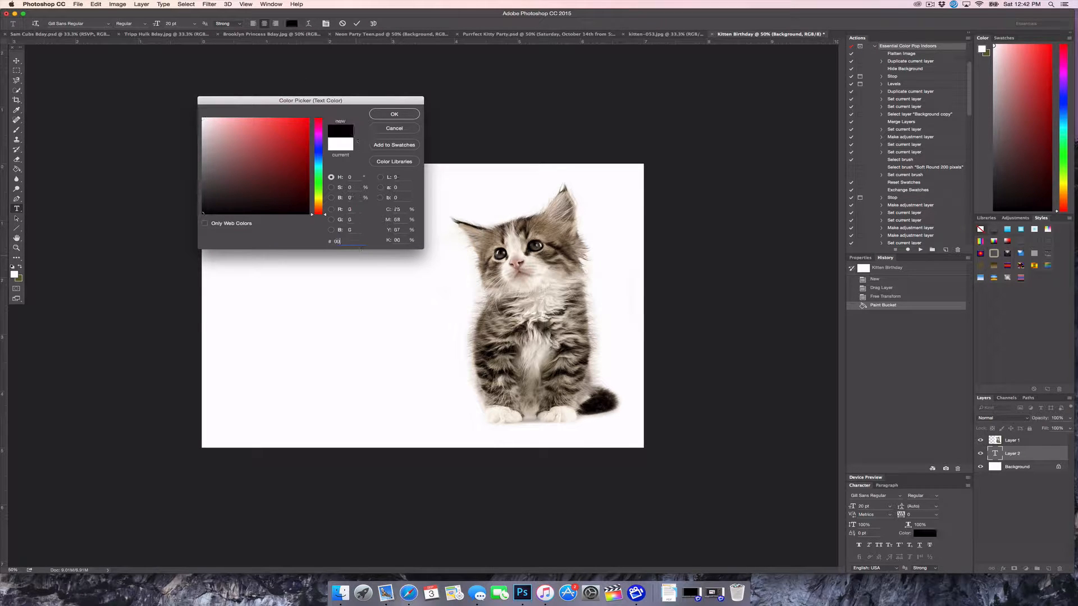
pyautogui.press('Return')
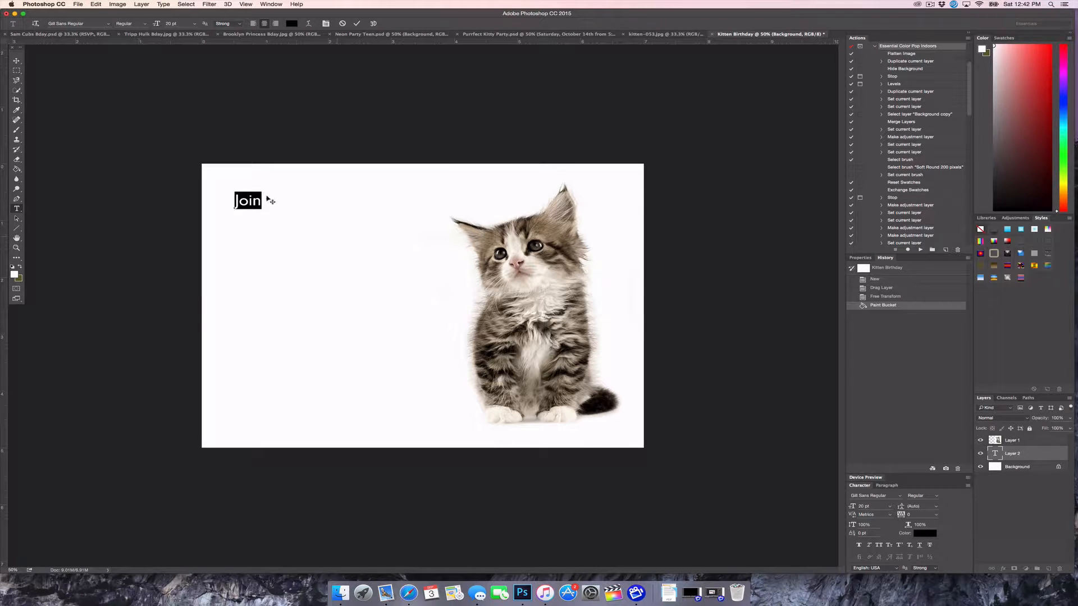
pyautogui.press('Right')
pyautogui.write('us ')
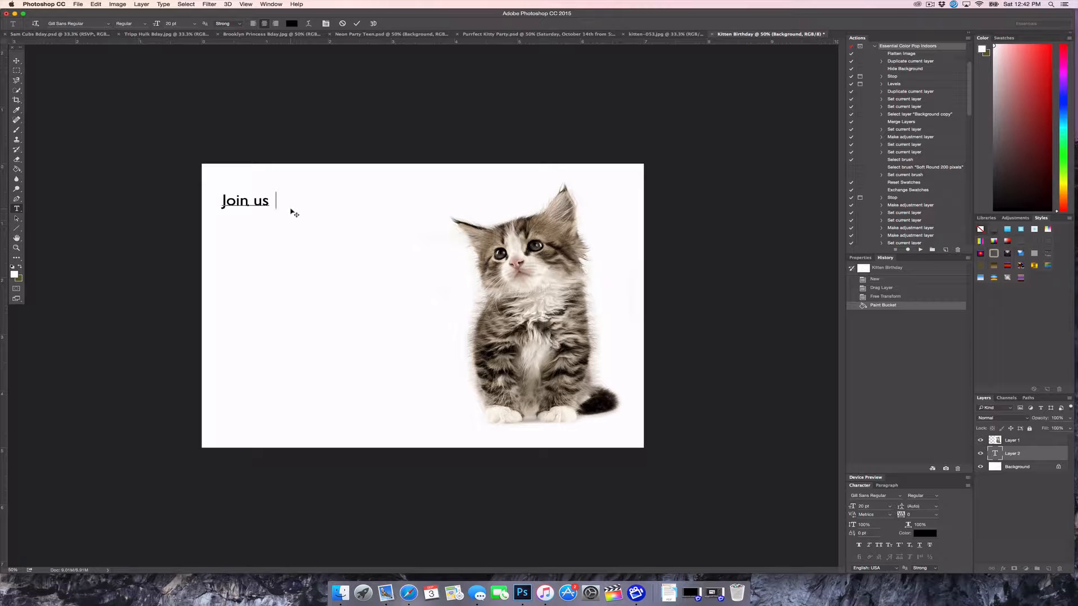
pyautogui.write('for a')
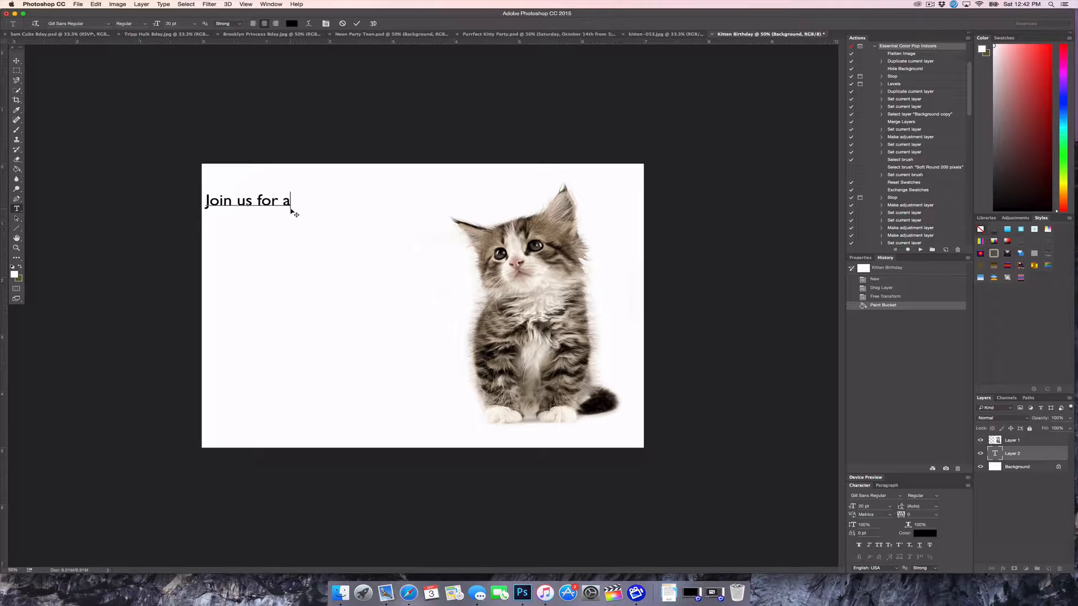
pyautogui.moveTo(295, 236); pyautogui.dragTo(320, 233)
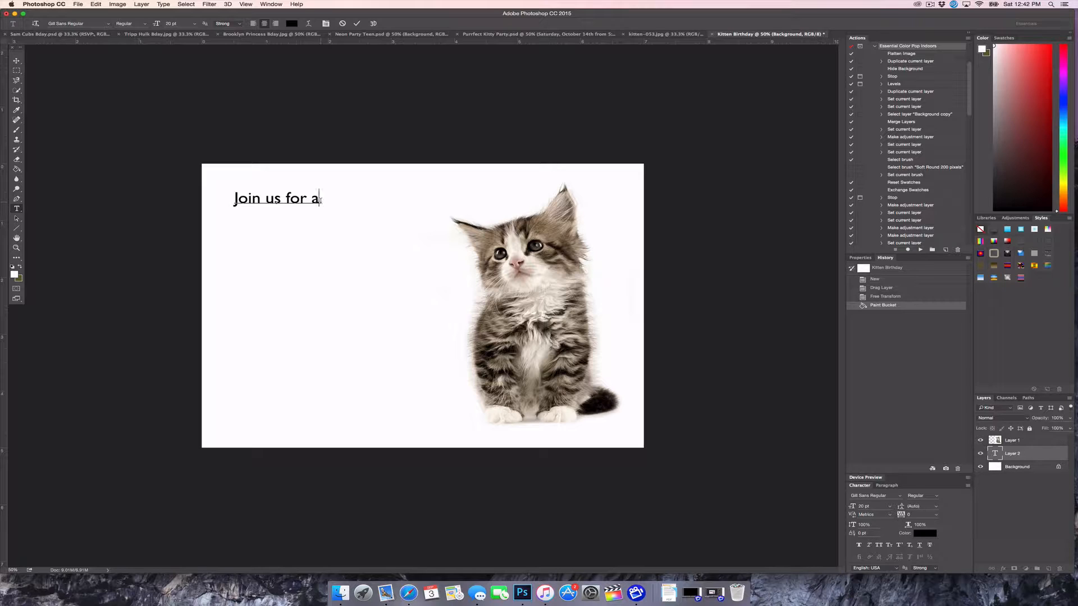
# Set the line in ice cream sandwich Medium at 30 pt, nudge it right and down, and commit
pyautogui.moveTo(320, 200); pyautogui.dragTo(204, 202)
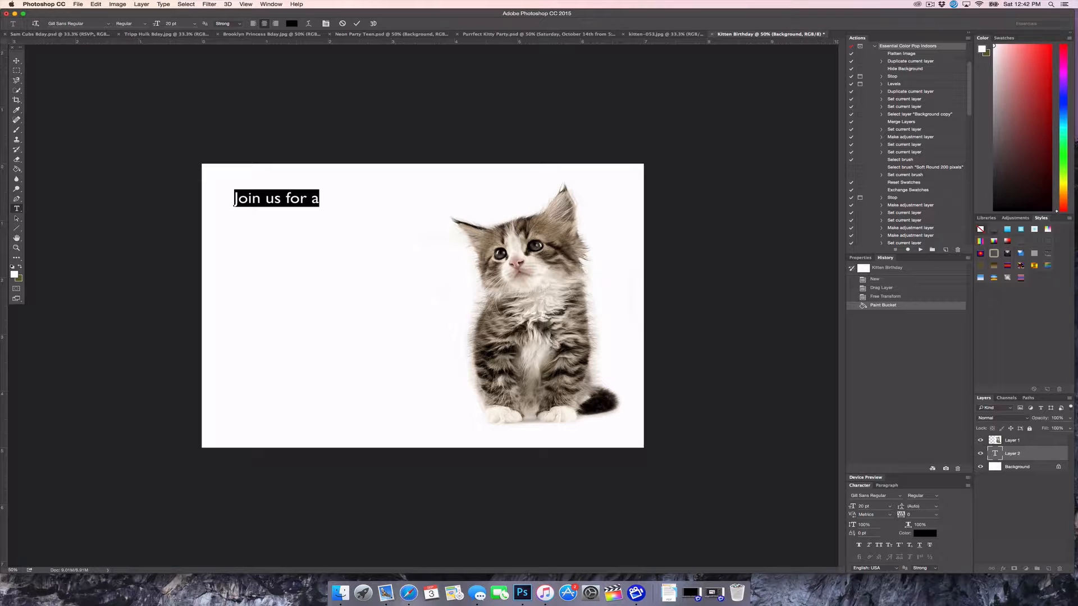
pyautogui.click(108, 23)
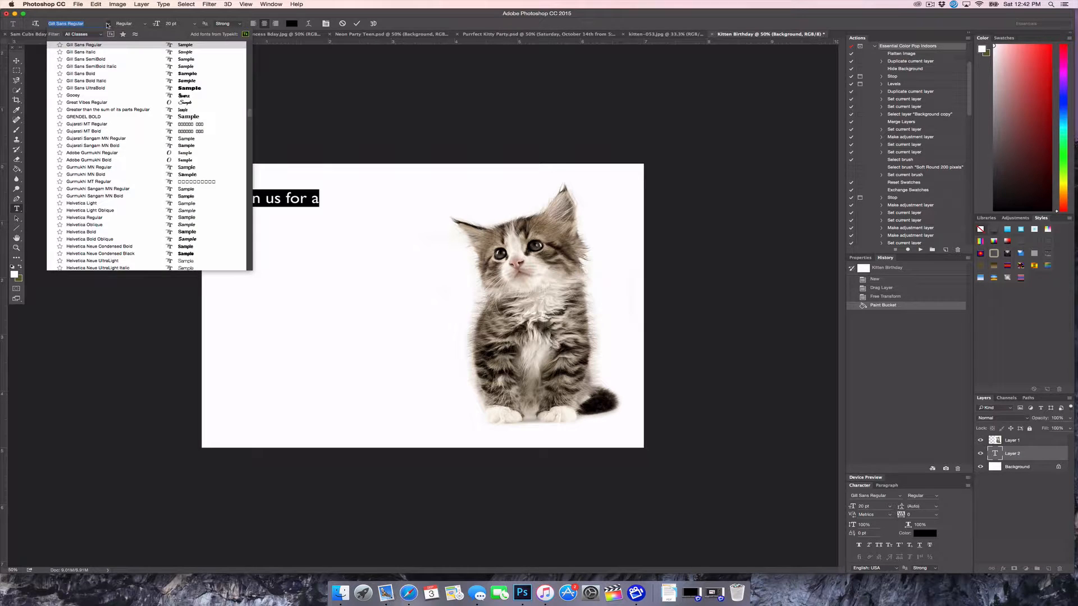
pyautogui.scroll(-10, 119, 156)
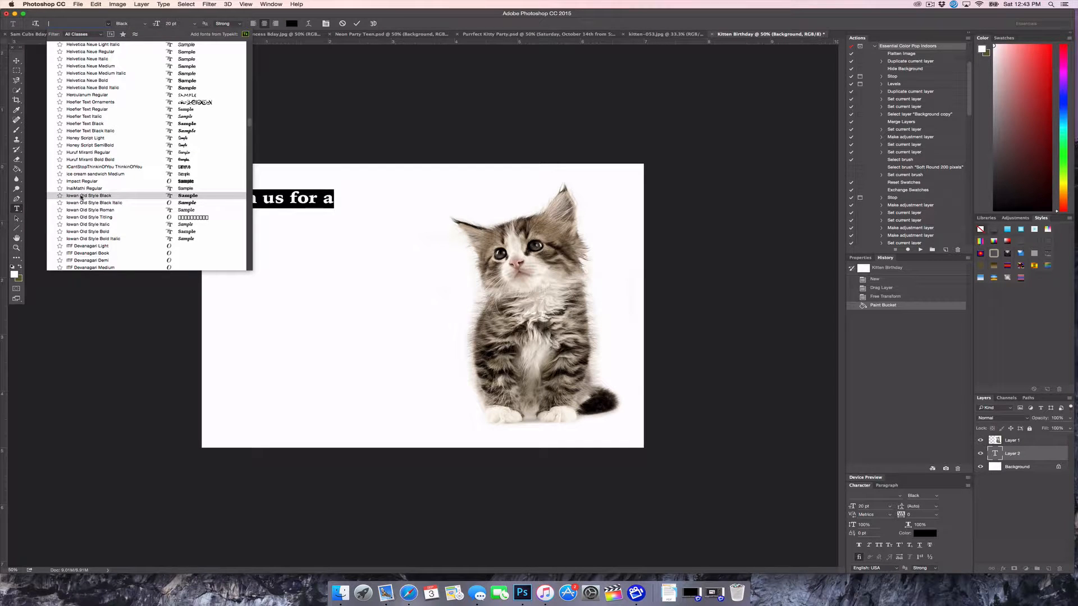
pyautogui.click(115, 174)
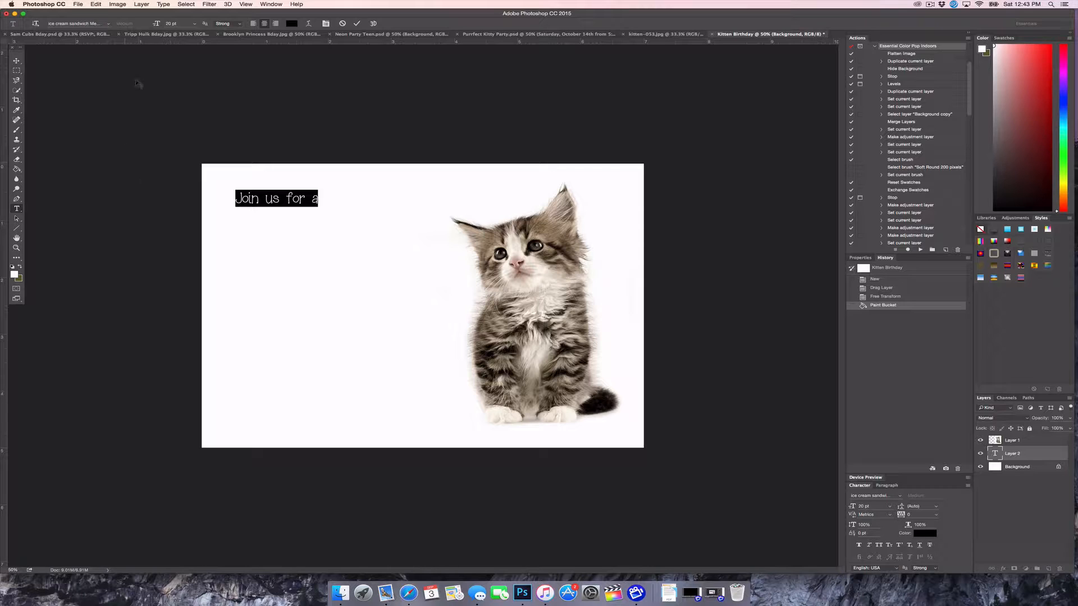
pyautogui.click(171, 24)
pyautogui.write('30')
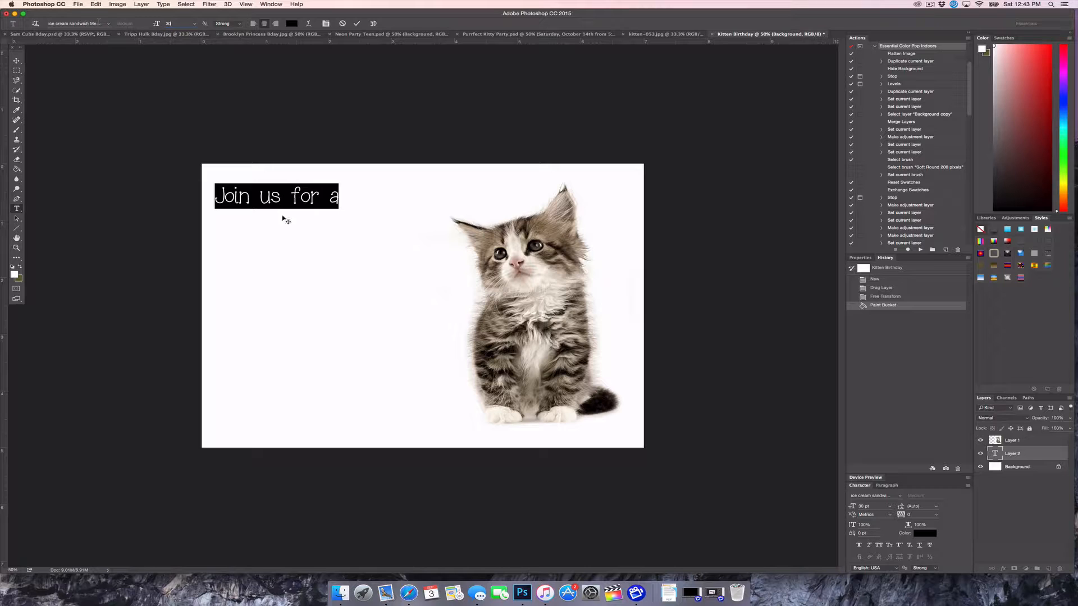
pyautogui.click(271, 196)
pyautogui.moveTo(289, 249); pyautogui.dragTo(302, 251)
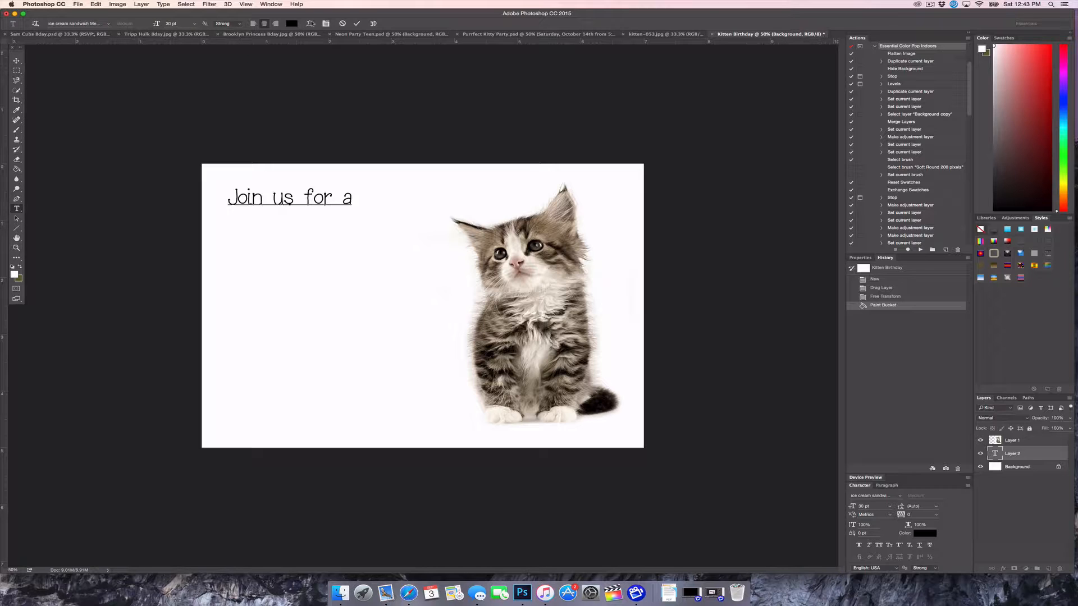
pyautogui.click(357, 23)
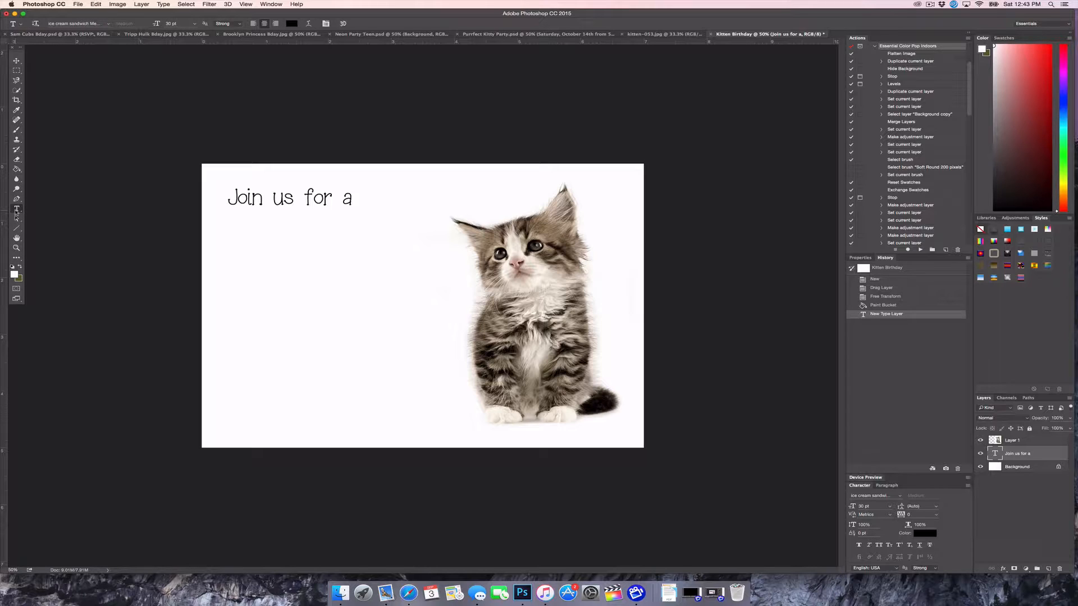
# Type 'Purr fect' on a new text line below the heading
pyautogui.click(283, 252)
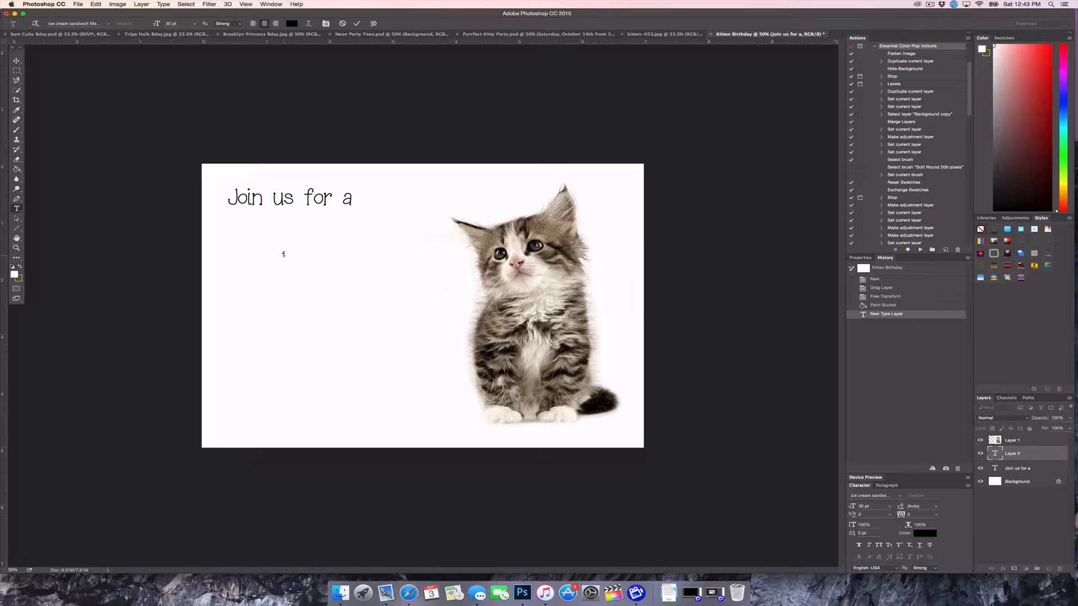
pyautogui.write('Purr')
pyautogui.press('BackSpace')
pyautogui.write('-fecr')
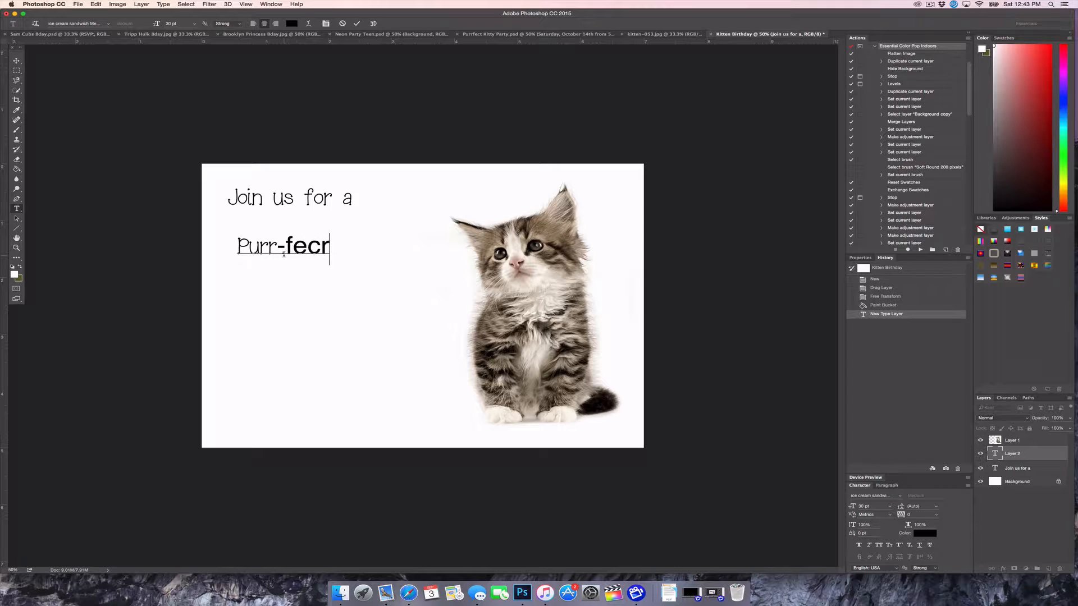
pyautogui.press('BackSpace')
pyautogui.write('t')
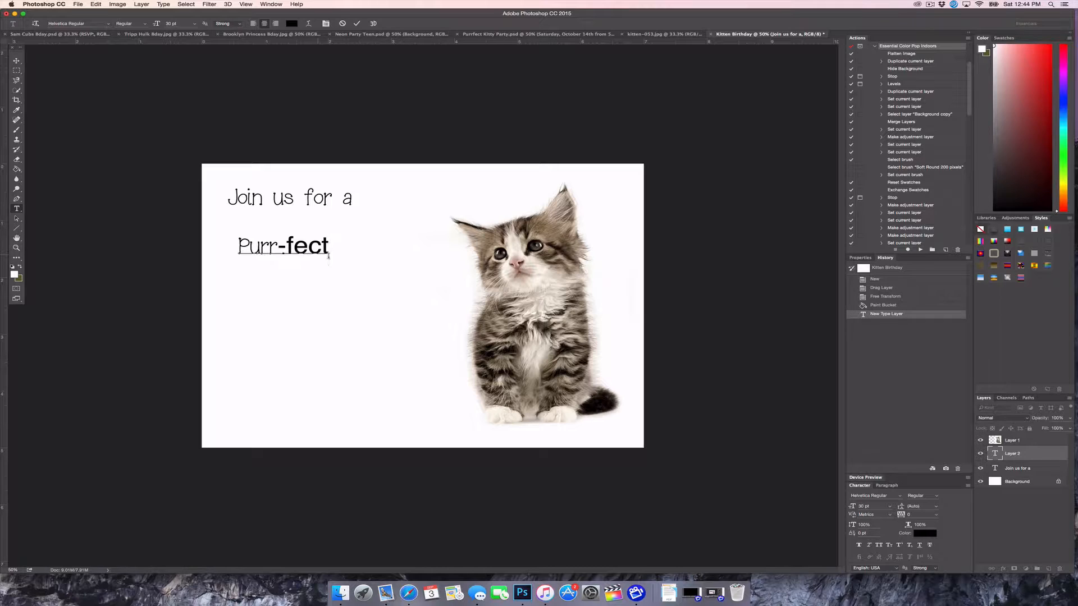
pyautogui.press('BackSpace')
pyautogui.press('BackSpace')
pyautogui.press('BackSpace')
pyautogui.press('BackSpace')
pyautogui.press('BackSpace')
pyautogui.press('BackSpace')
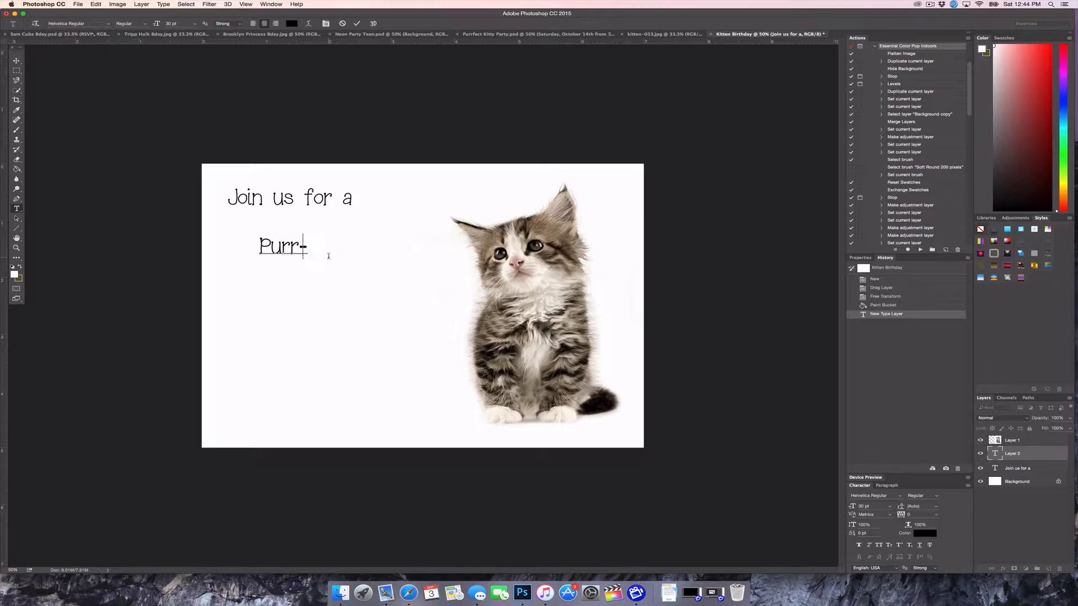
pyautogui.write('r')
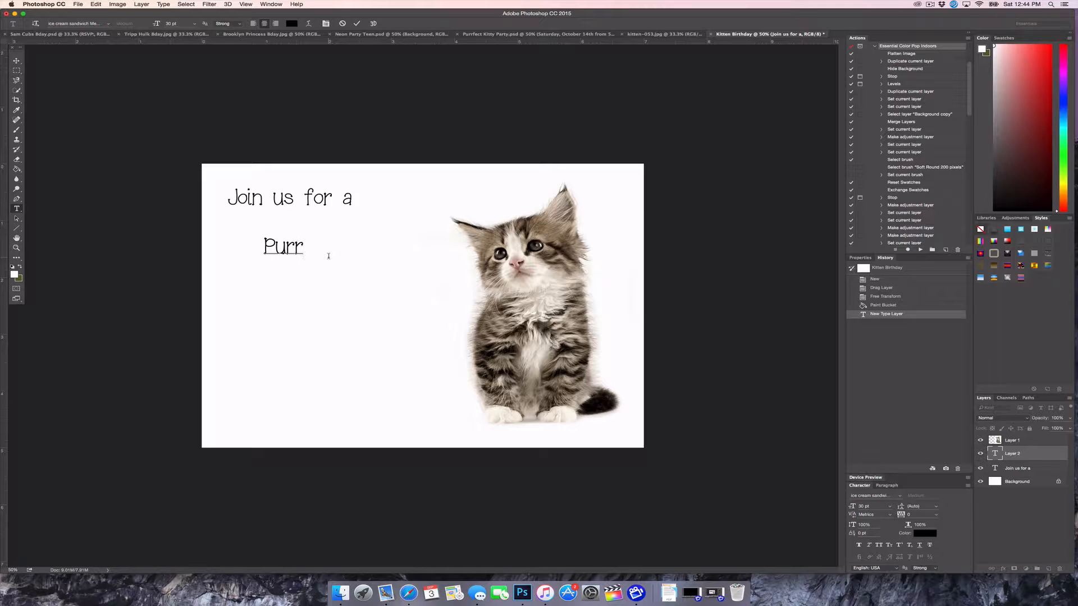
pyautogui.write(' .fect')
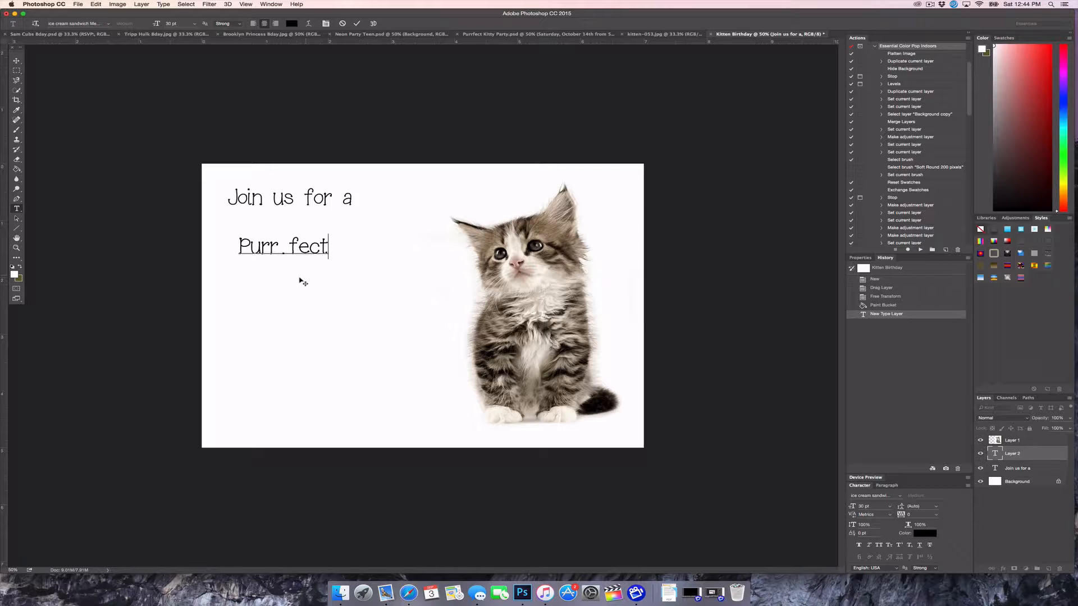
# Move 'Purr fect' beside 'Join us for a' and stack the kitten layer beneath both texts
pyautogui.click(17, 60)
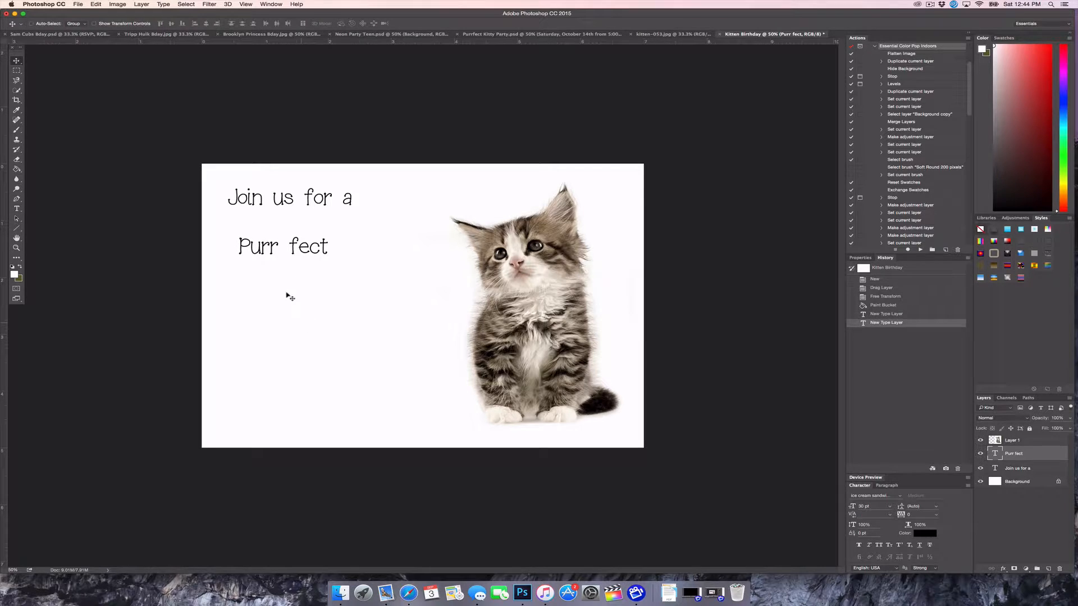
pyautogui.moveTo(289, 296); pyautogui.dragTo(417, 243)
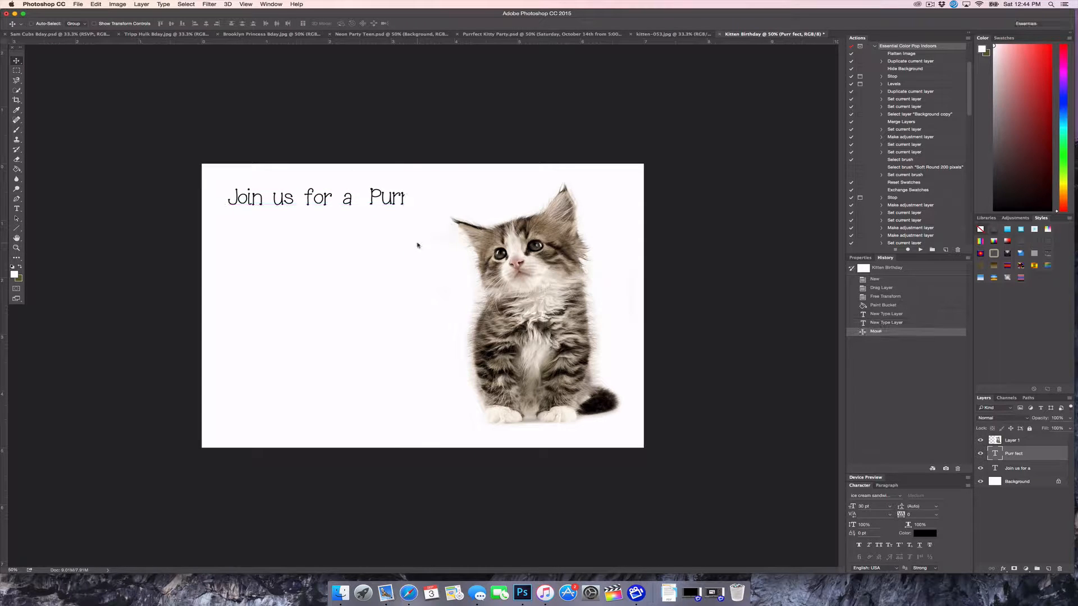
pyautogui.click(1026, 442)
pyautogui.moveTo(1027, 442); pyautogui.dragTo(1029, 478)
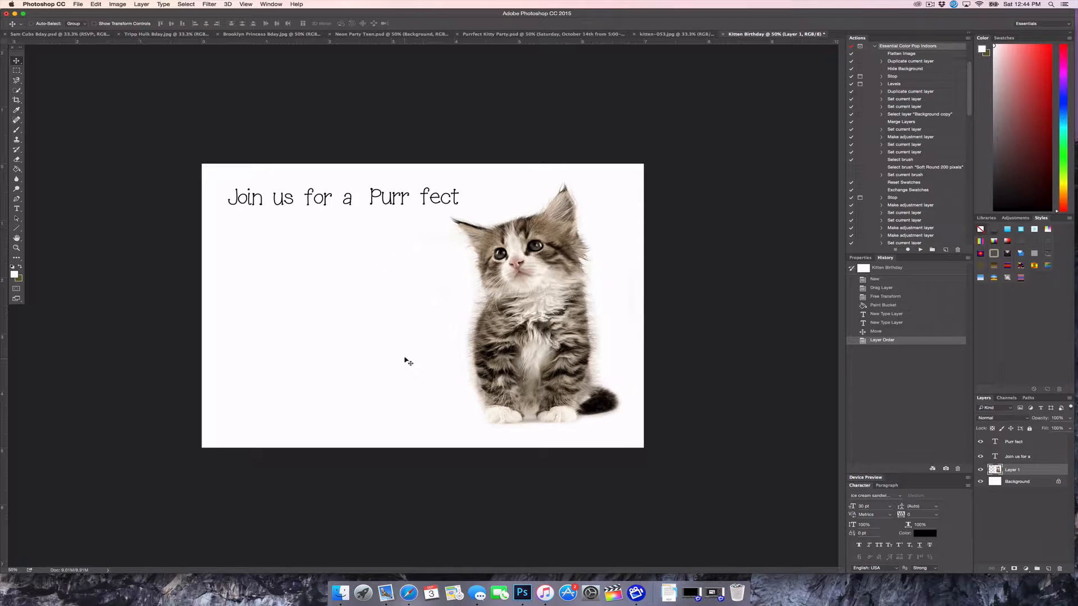
# Select the 'Purr fect' text and colour it pink, hex f56aae
pyautogui.click(18, 210)
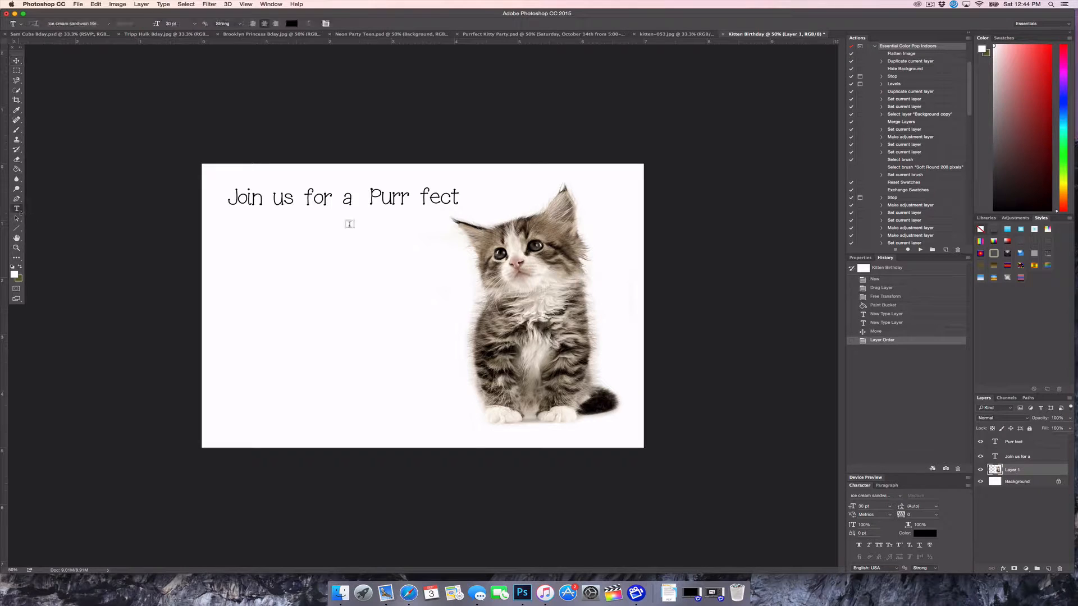
pyautogui.moveTo(370, 200); pyautogui.dragTo(460, 200)
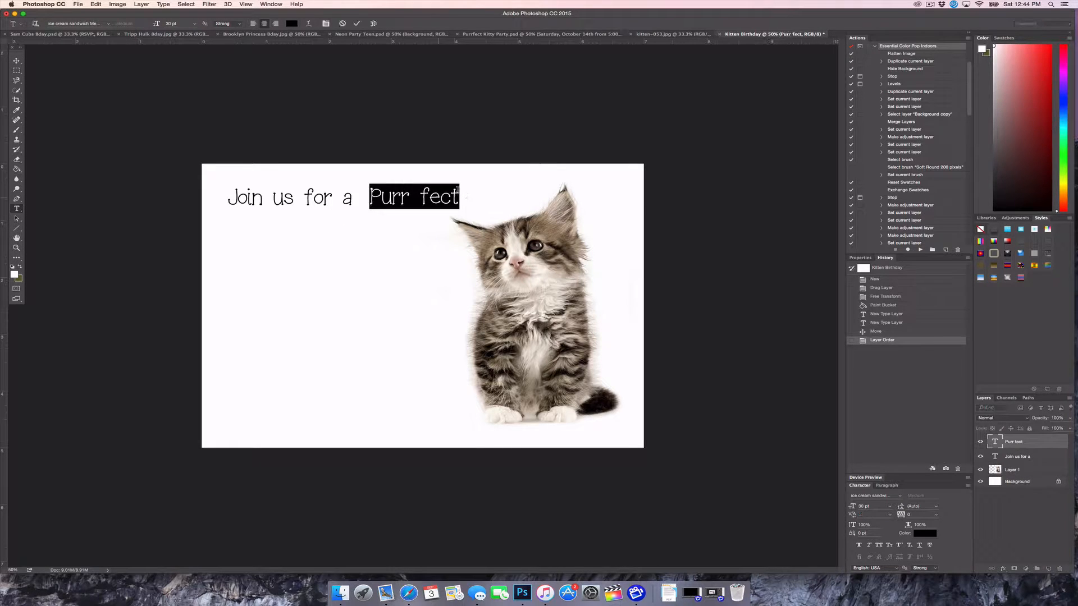
pyautogui.click(290, 23)
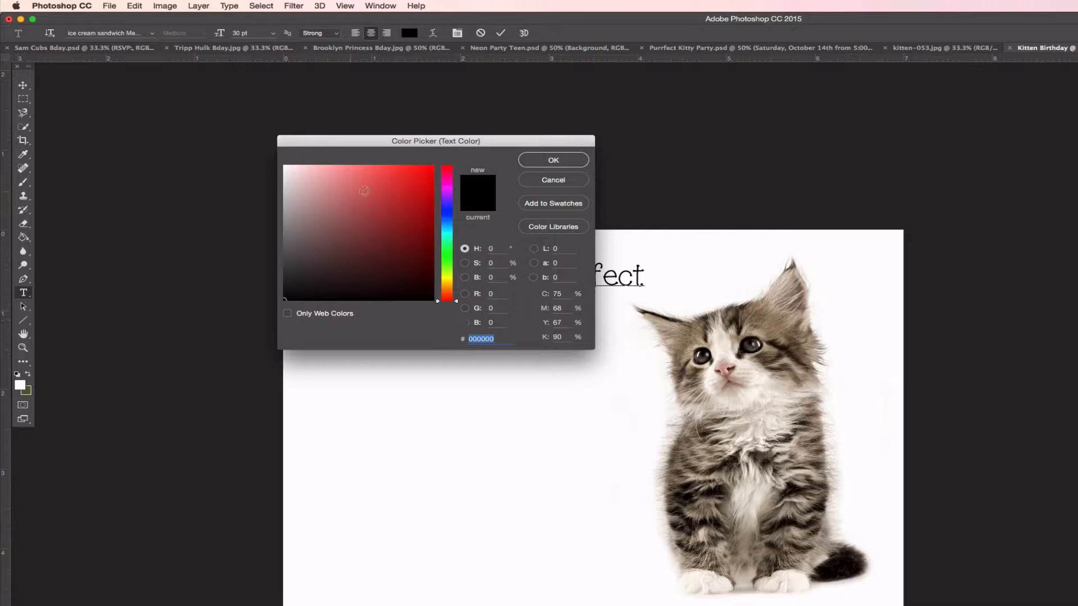
pyautogui.click(333, 174)
pyautogui.click(353, 169)
pyautogui.click(447, 176)
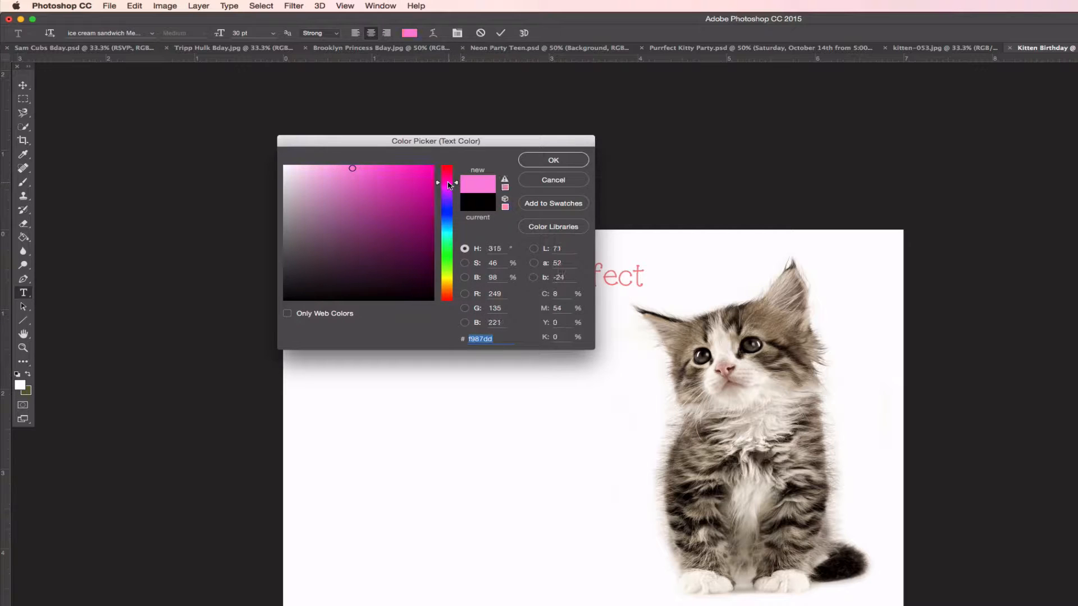
pyautogui.moveTo(357, 185); pyautogui.dragTo(342, 178)
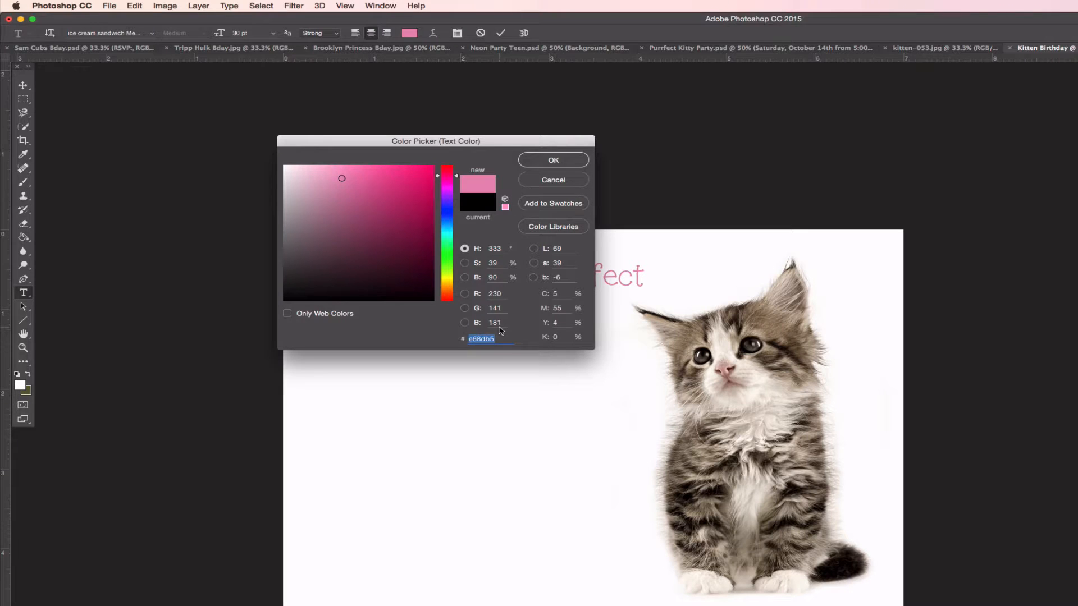
pyautogui.write('f56aae')
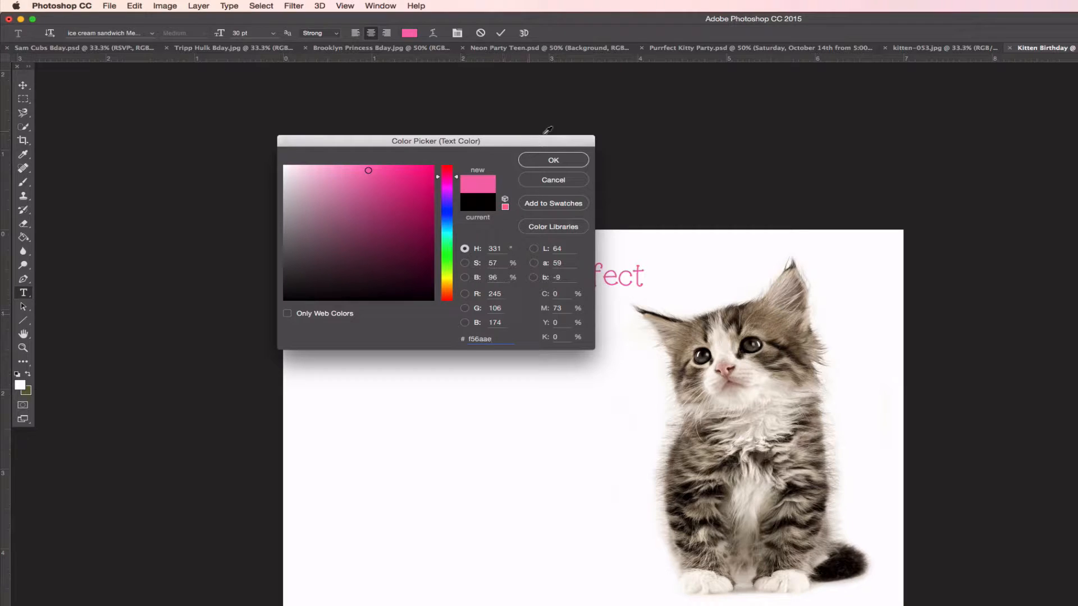
pyautogui.click(553, 160)
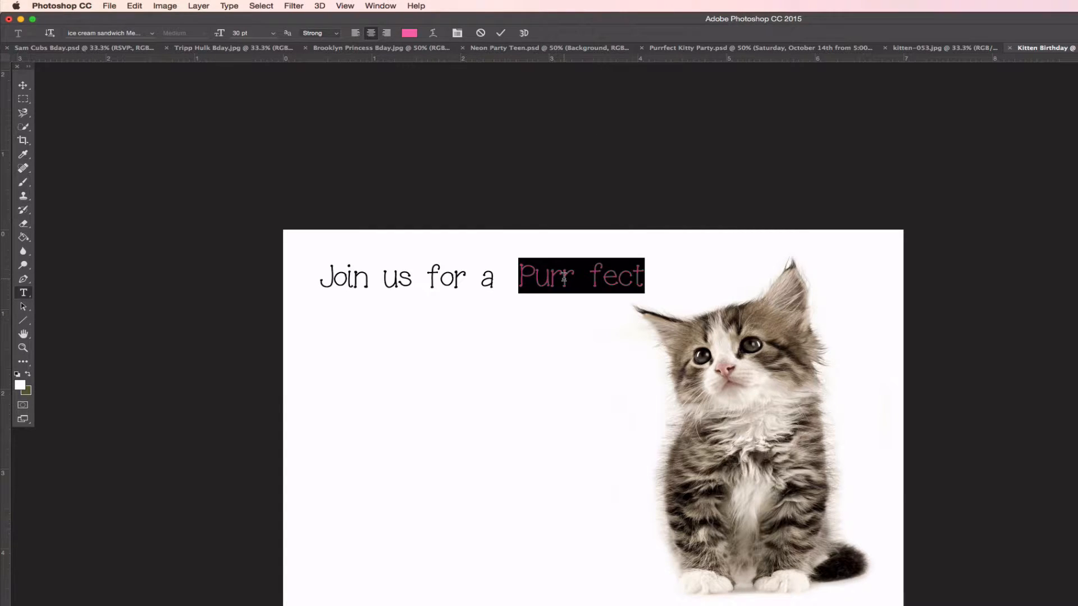
# Enlarge 'Purr fect' to 45 pt, shift it slightly right, and commit
pyautogui.click(239, 32)
pyautogui.write('45')
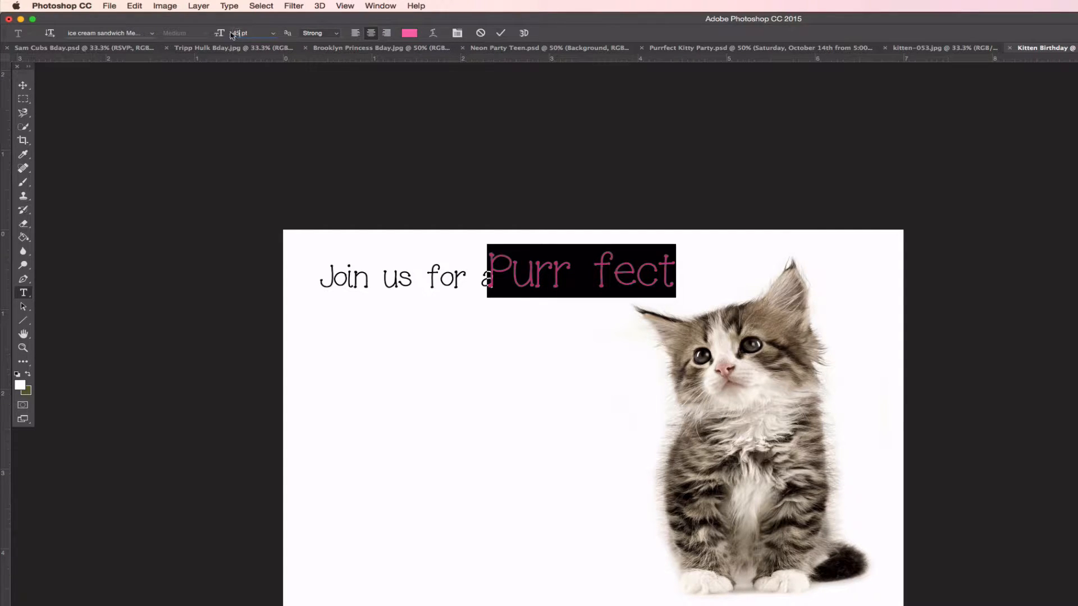
pyautogui.click(535, 274)
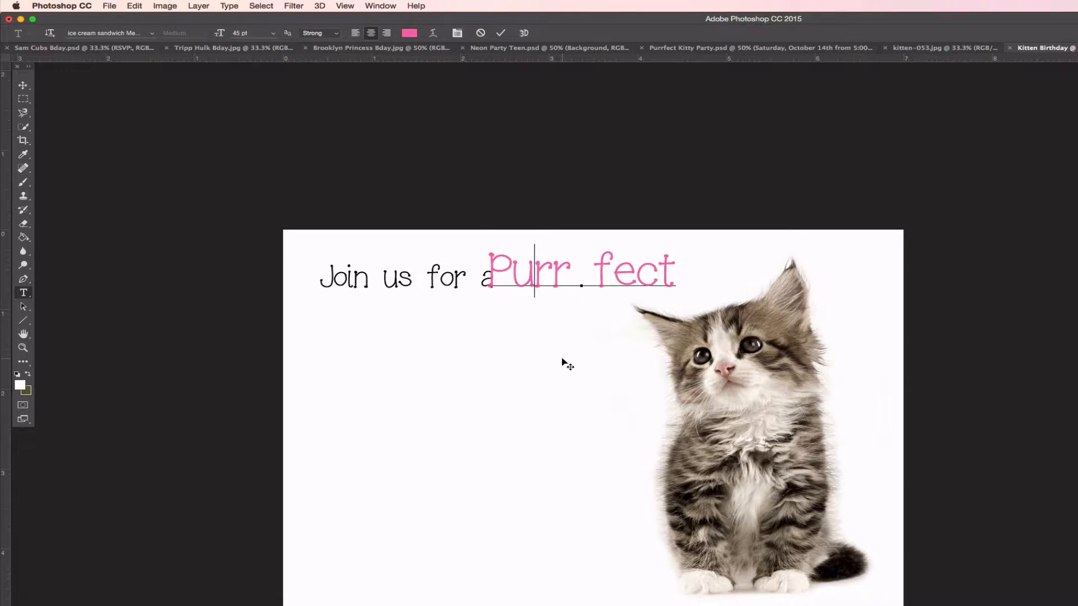
pyautogui.moveTo(562, 359); pyautogui.dragTo(588, 362)
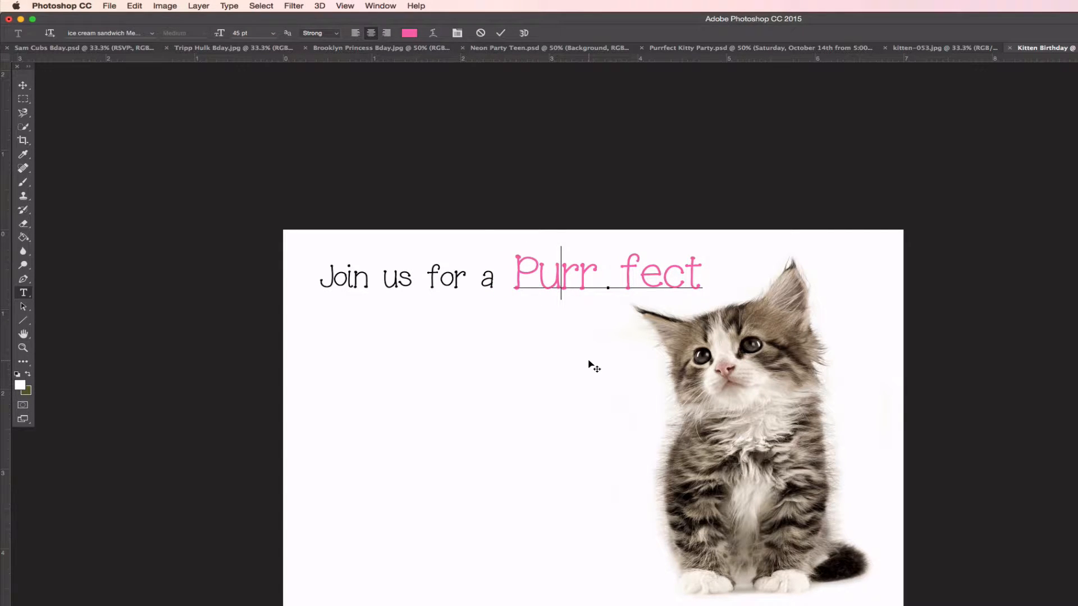
pyautogui.click(23, 85)
# Add a 40 pt pink hyphen and place it between 'Purr' and 'fect'
pyautogui.click(23, 292)
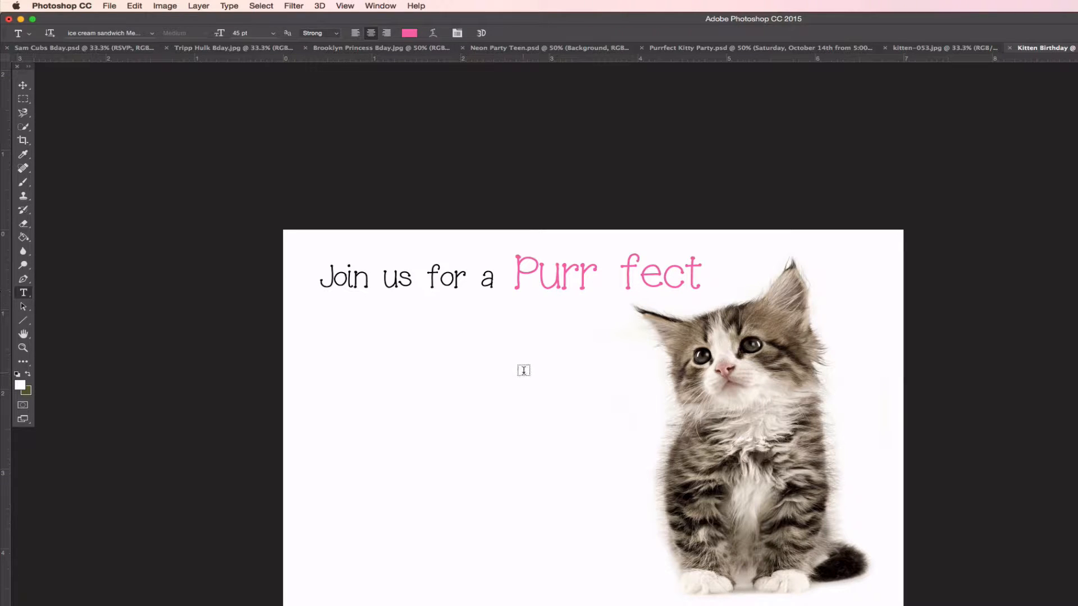
pyautogui.click(524, 371)
pyautogui.write('-')
pyautogui.moveTo(531, 361); pyautogui.dragTo(509, 361)
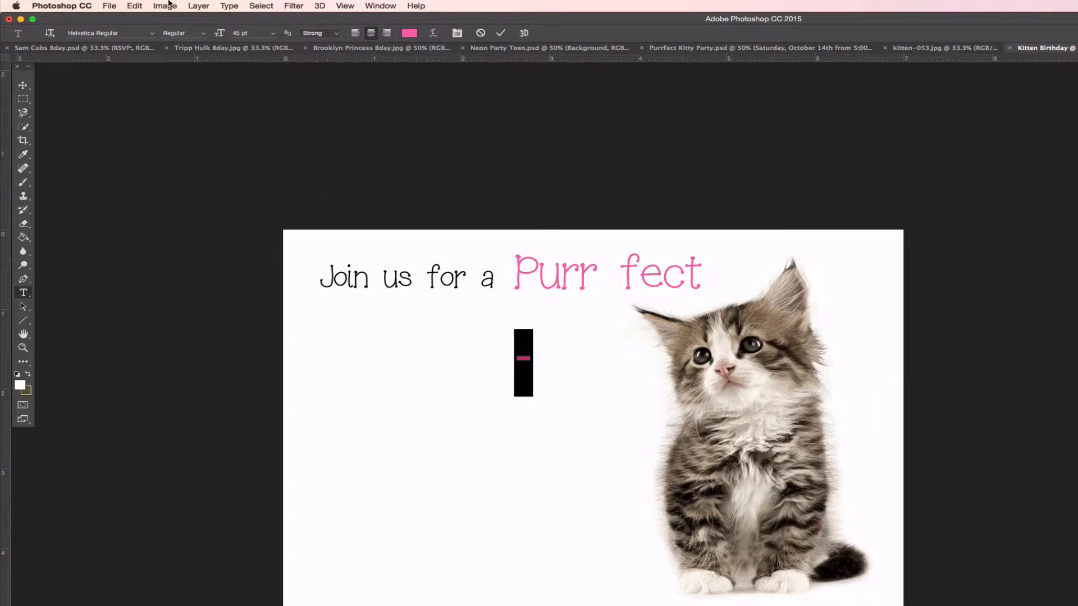
pyautogui.click(239, 34)
pyautogui.write('40')
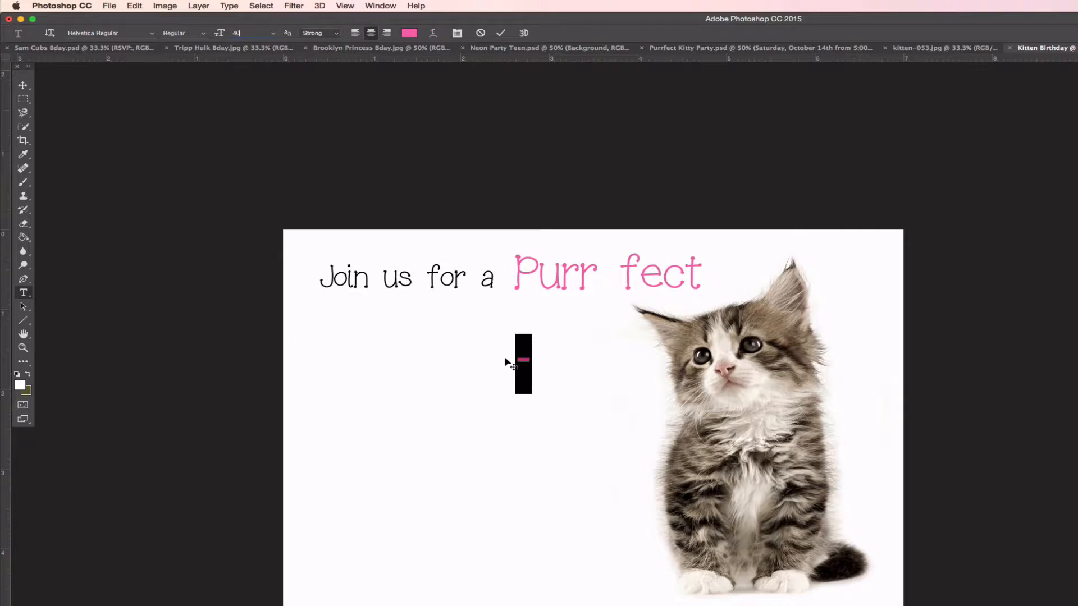
pyautogui.click(507, 364)
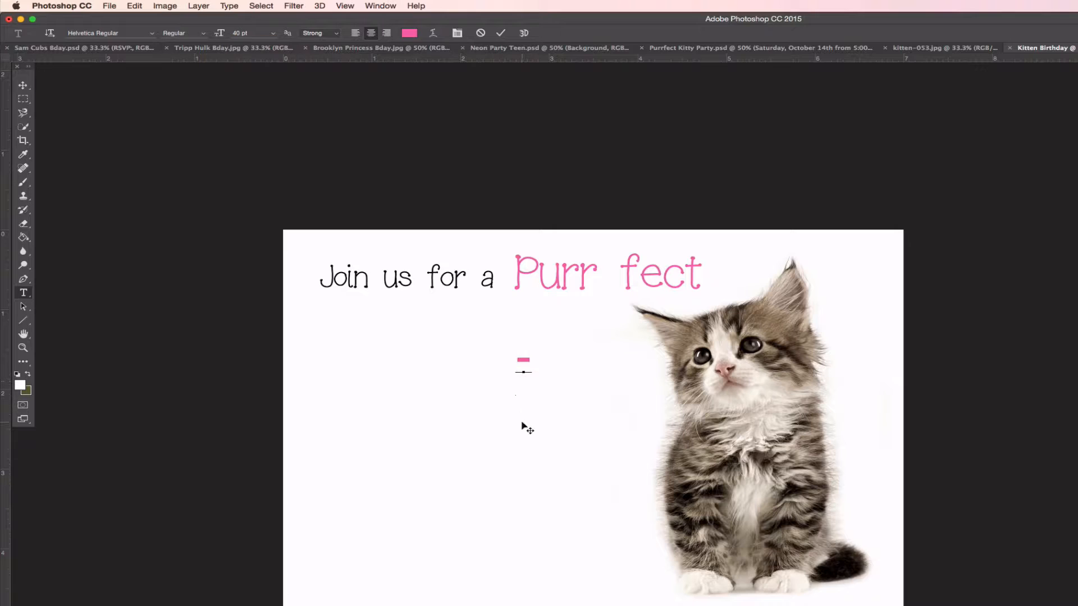
pyautogui.moveTo(613, 334); pyautogui.dragTo(607, 338)
pyautogui.click(23, 86)
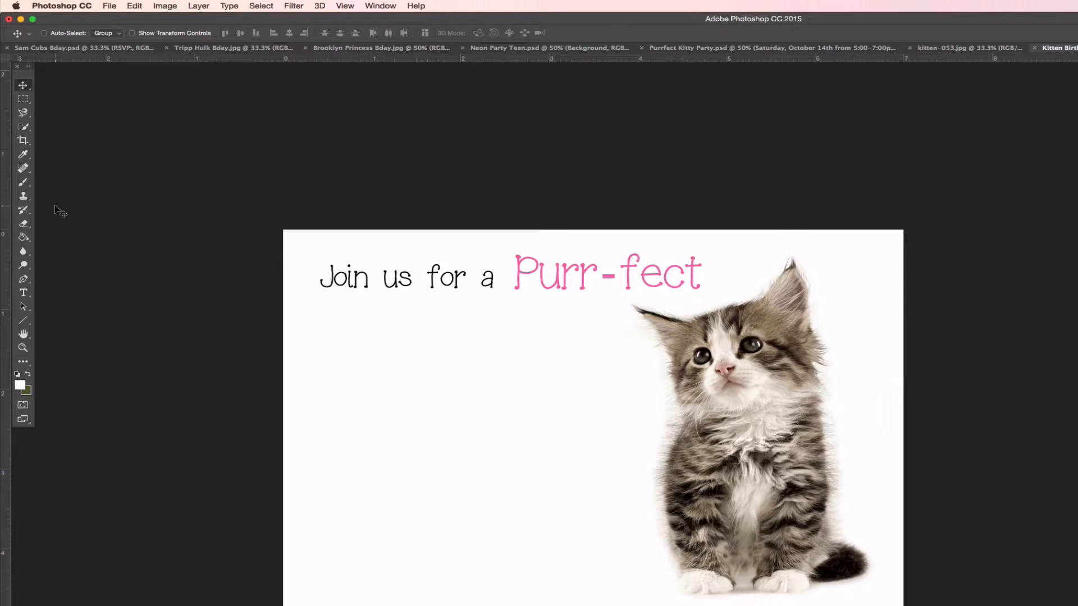
pyautogui.click(23, 292)
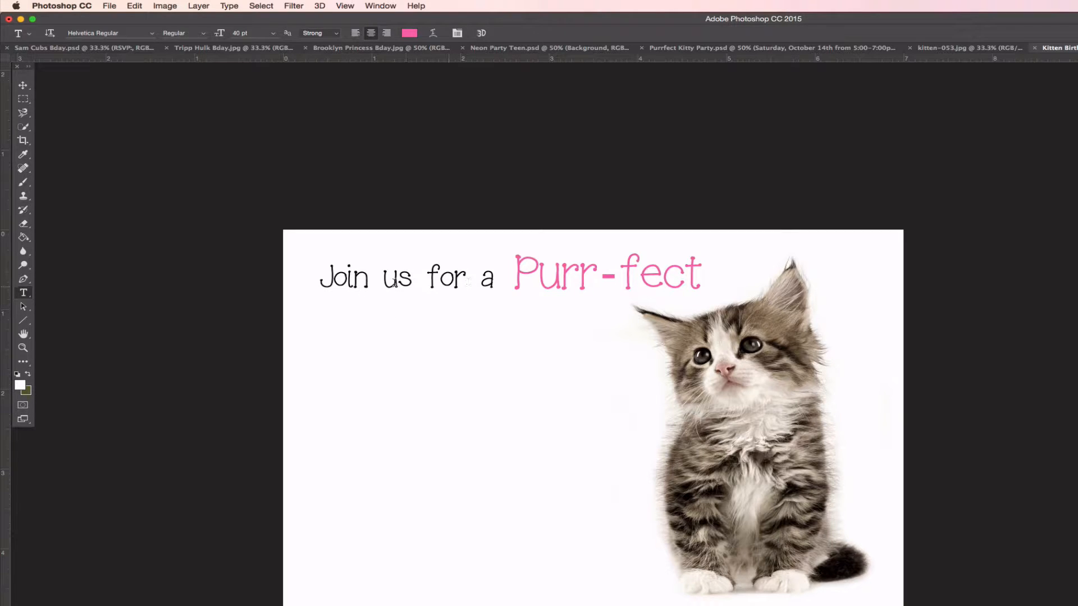
# Type 'birthday party for' on a new line and centre it under 'Join us for a Purr-fect'
pyautogui.click(360, 283)
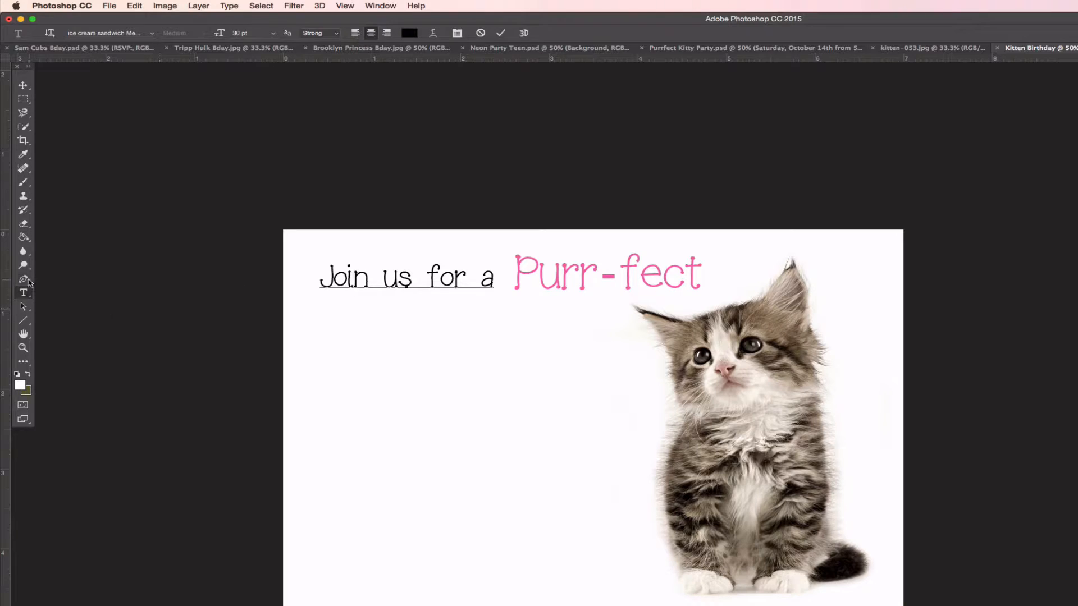
pyautogui.click(23, 279)
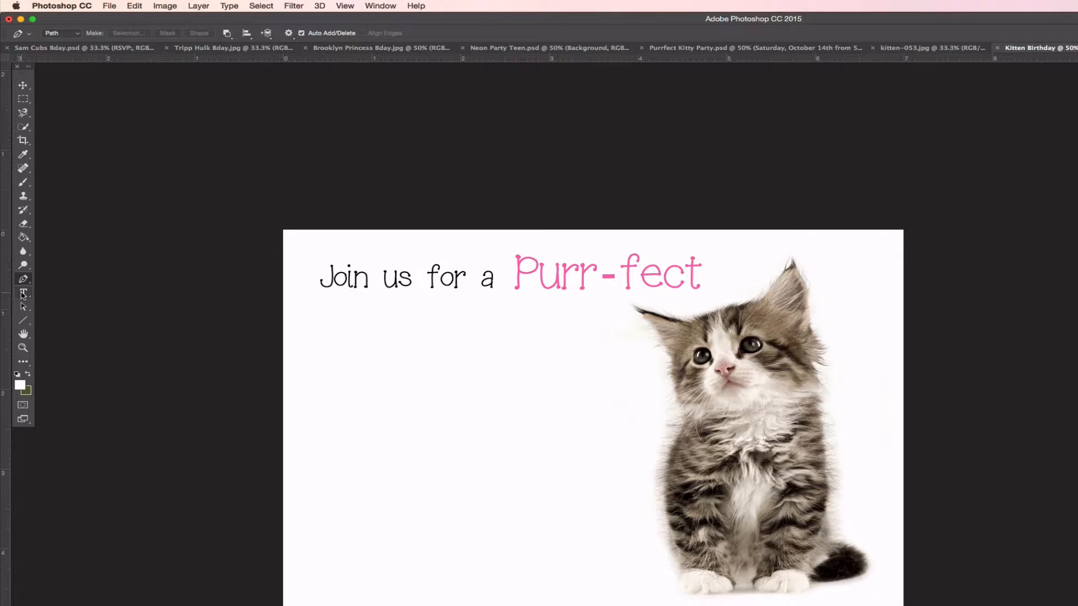
pyautogui.click(23, 293)
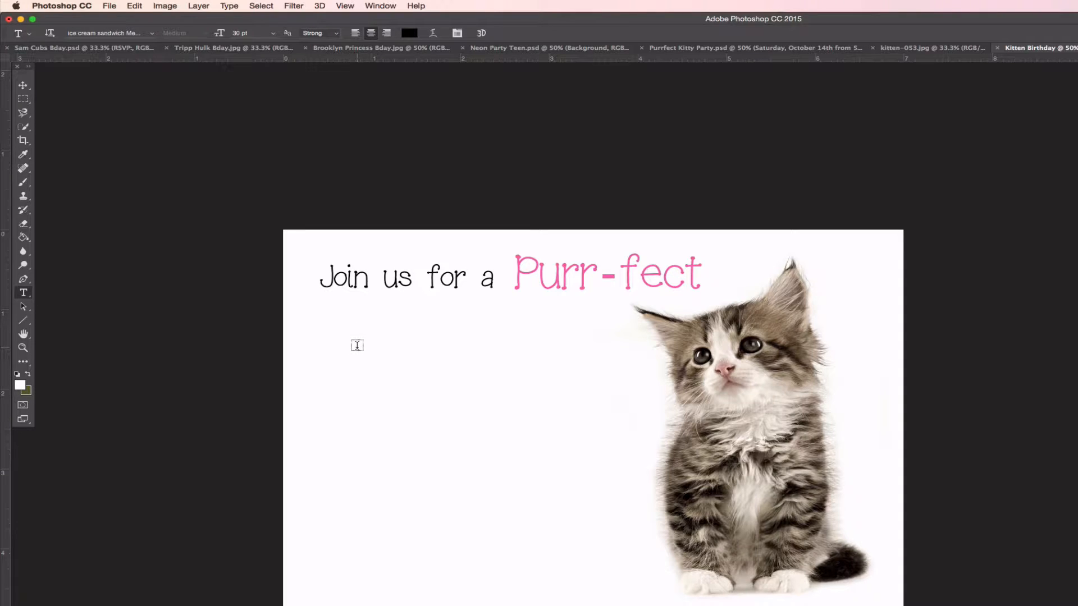
pyautogui.click(357, 346)
pyautogui.write('bir')
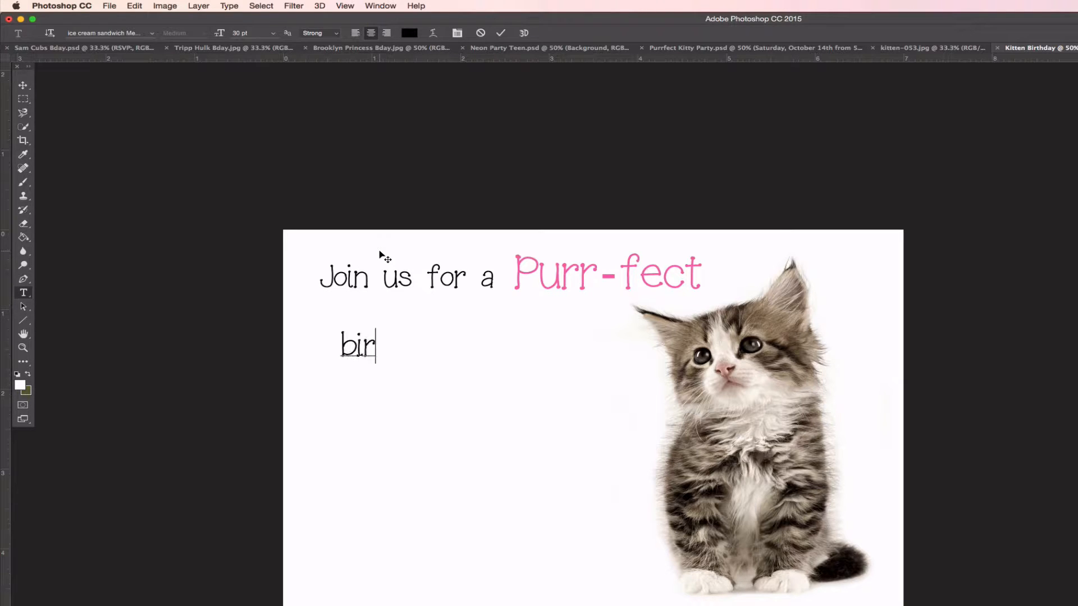
pyautogui.write('thday party for')
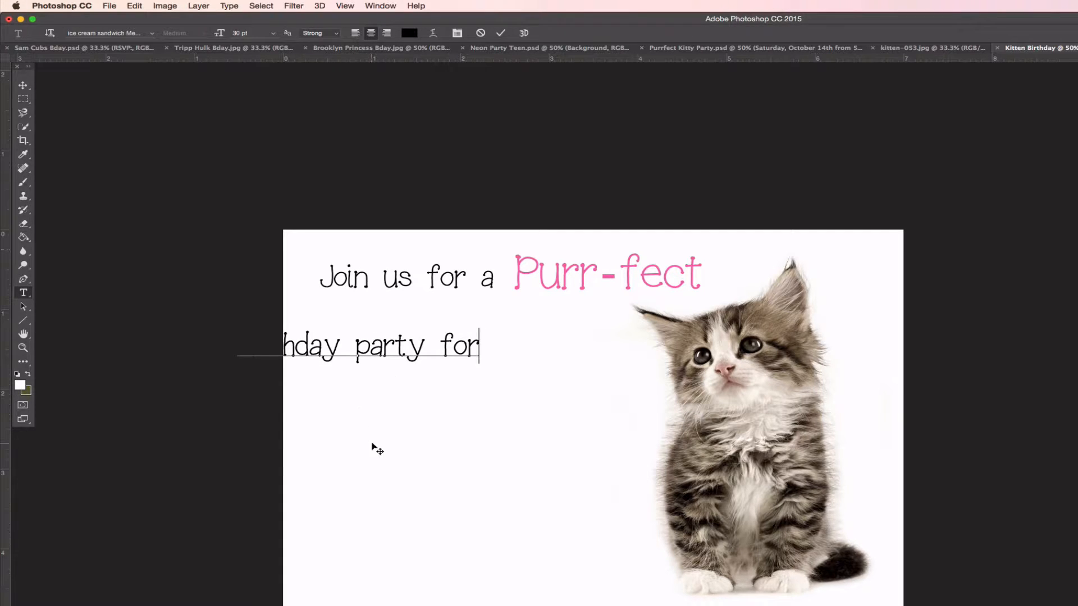
pyautogui.moveTo(373, 445); pyautogui.dragTo(505, 416)
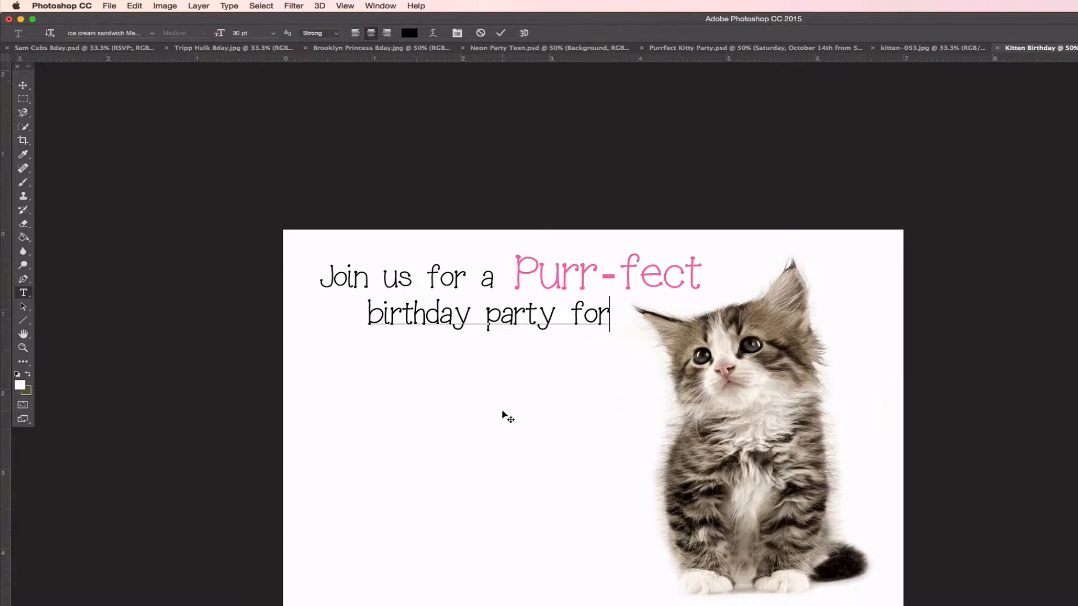
pyautogui.moveTo(502, 412); pyautogui.dragTo(500, 411)
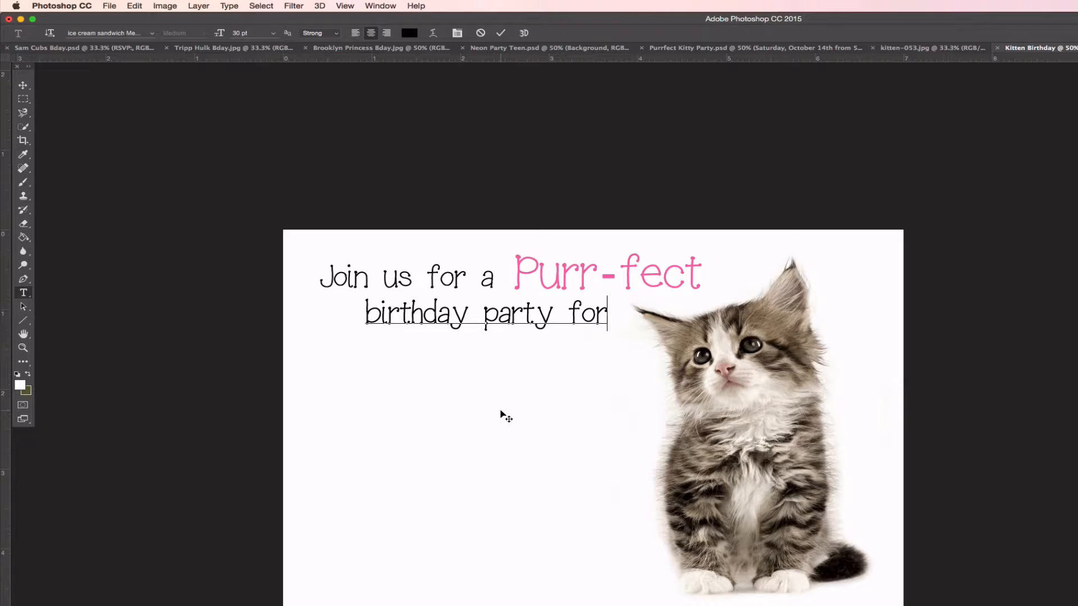
pyautogui.click(23, 88)
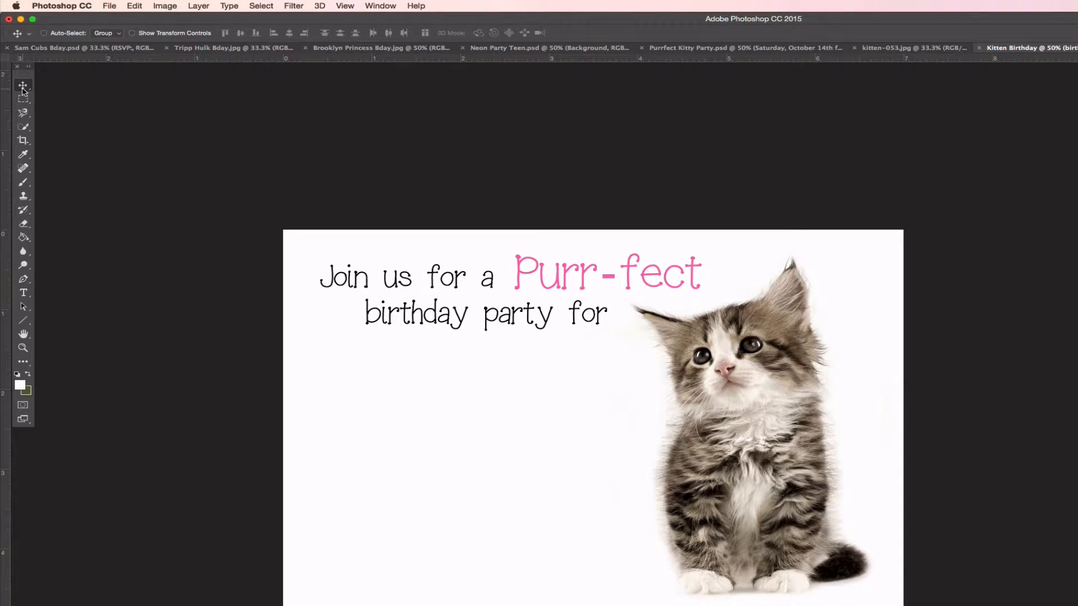
pyautogui.click(23, 292)
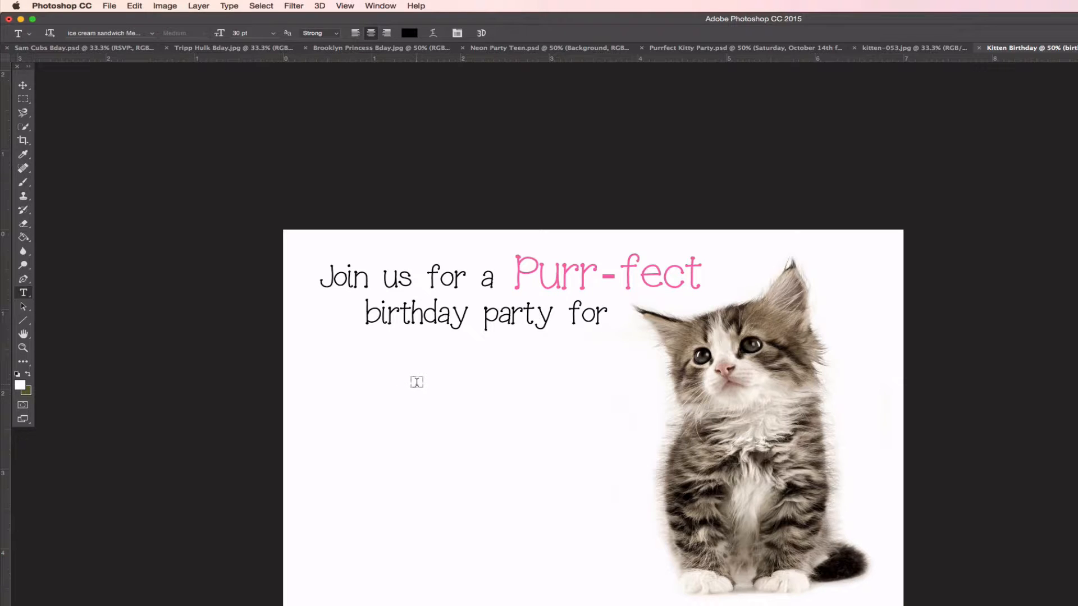
# Type the birthday child's full name below 'birthday party for', centre it, and select it
pyautogui.click(417, 382)
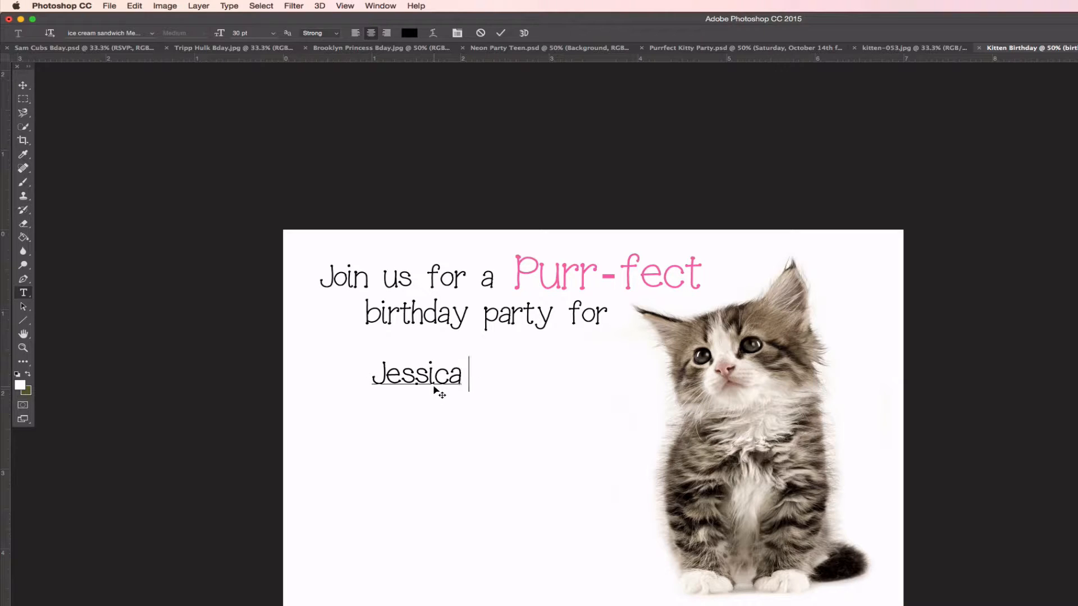
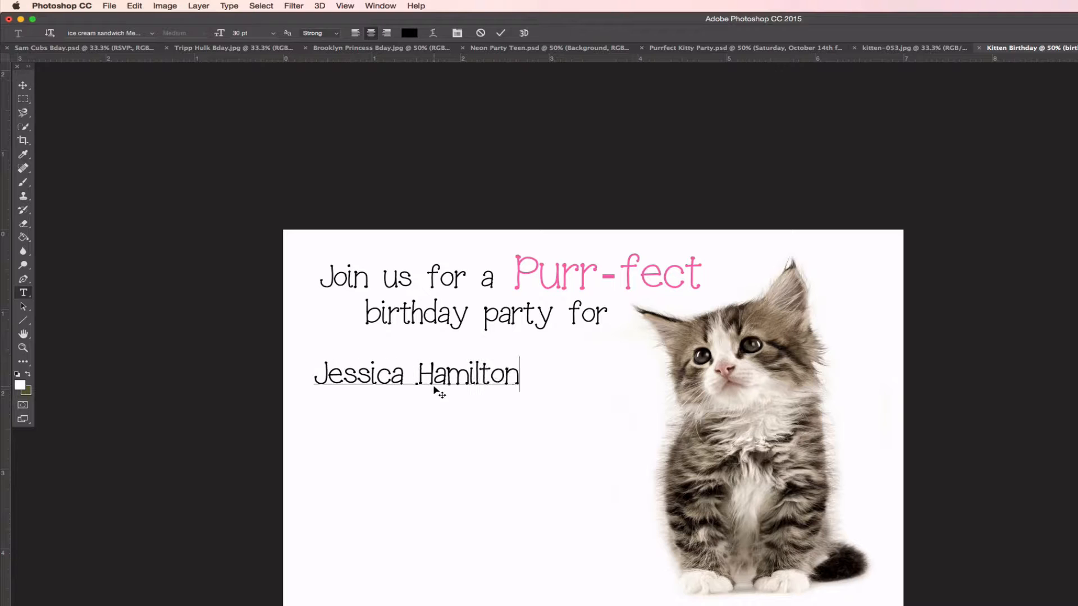
pyautogui.moveTo(487, 422); pyautogui.dragTo(532, 420)
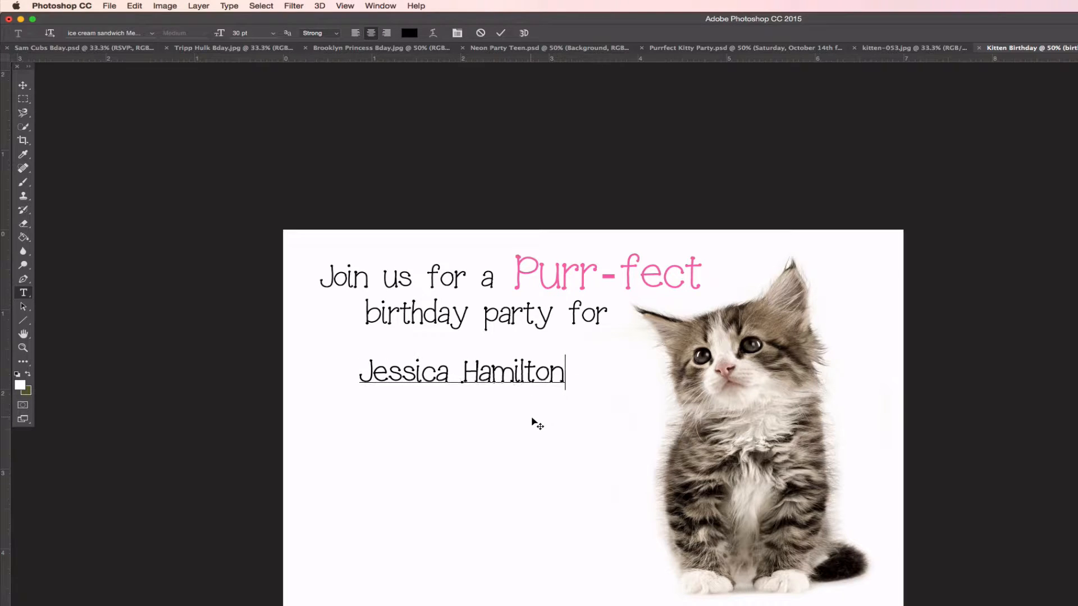
pyautogui.moveTo(563, 374); pyautogui.dragTo(346, 354)
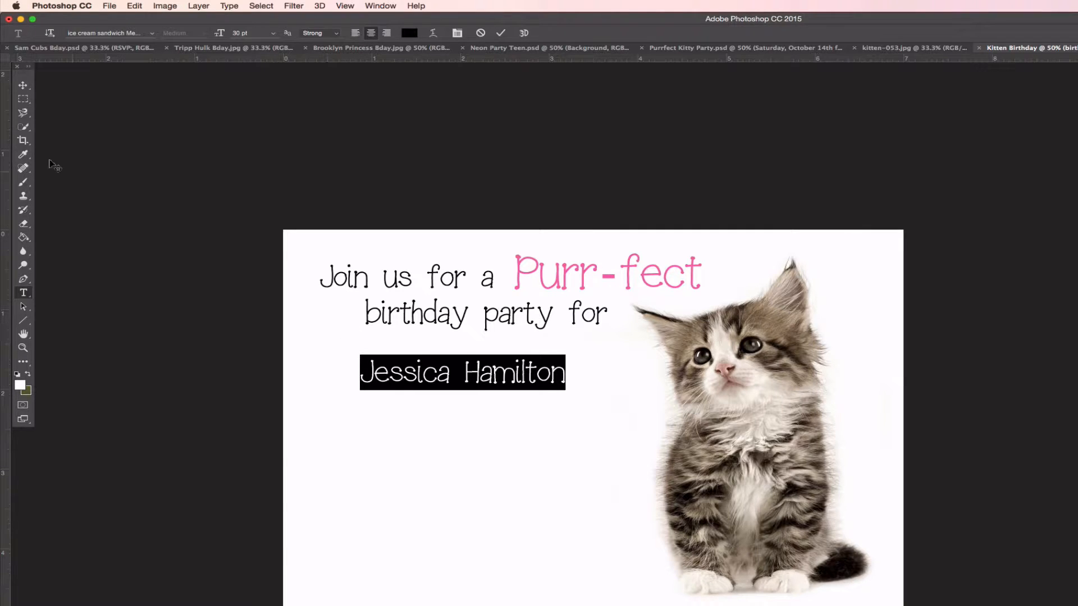
# Set the name line to Contribute_FREE-version Regular at 40 pt
pyautogui.click(151, 33)
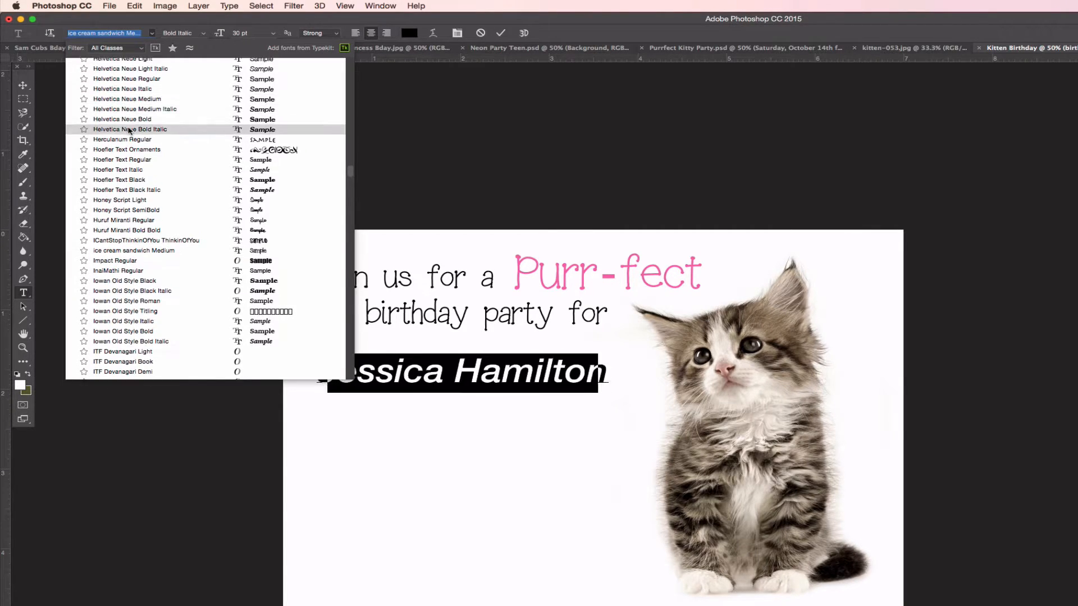
pyautogui.scroll(15, 129, 131)
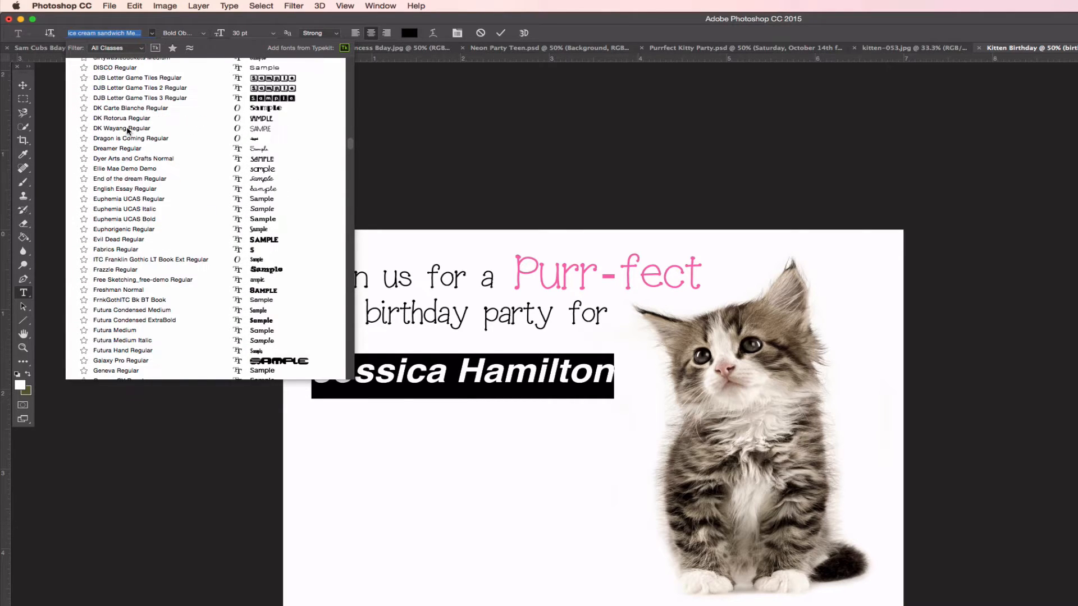
pyautogui.scroll(10, 129, 131)
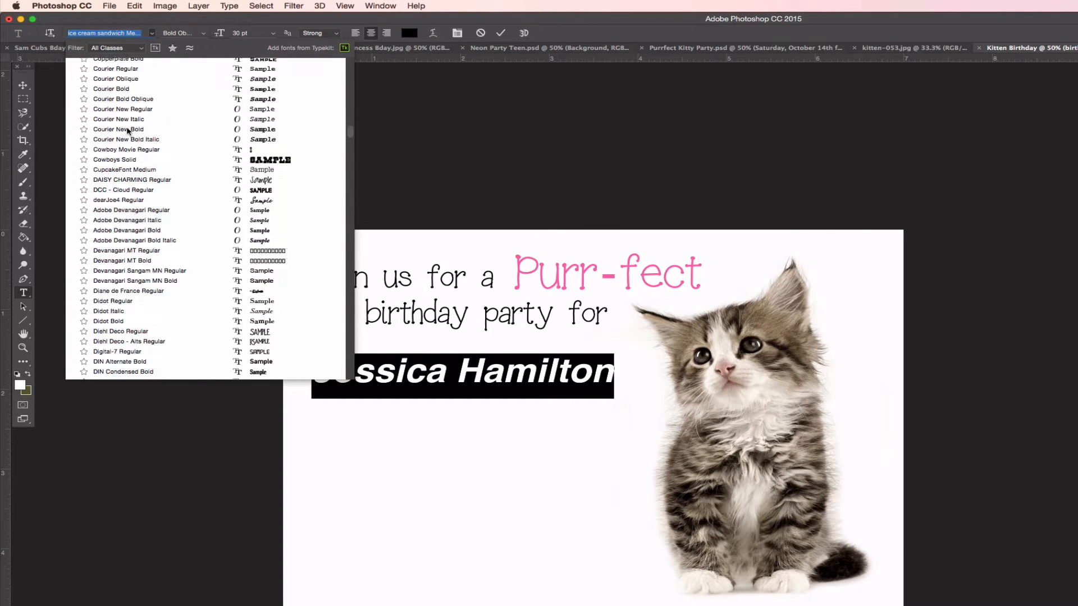
pyautogui.scroll(6, 129, 131)
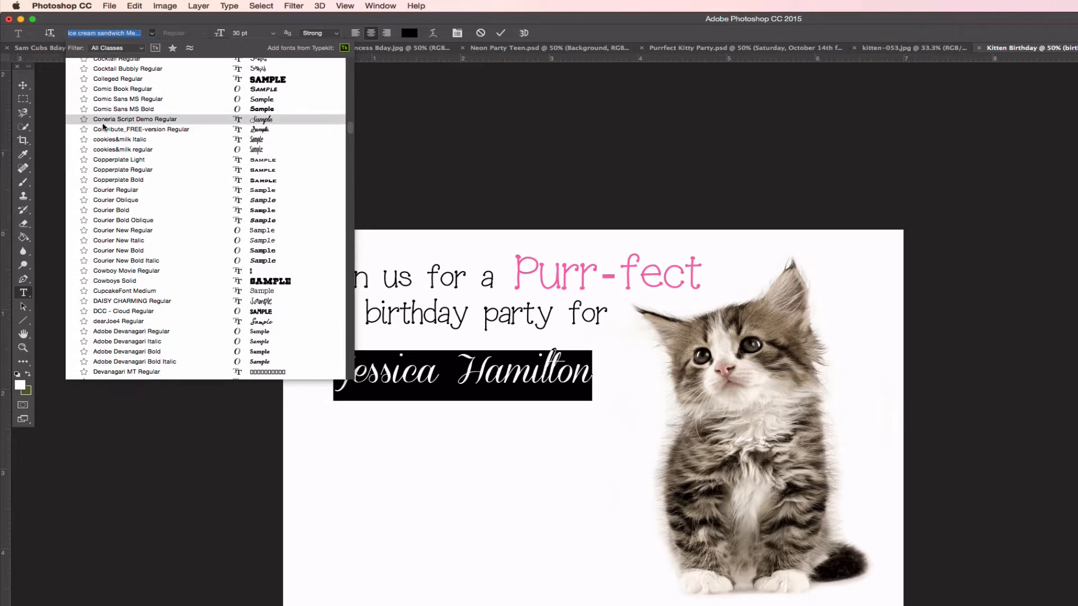
pyautogui.click(108, 130)
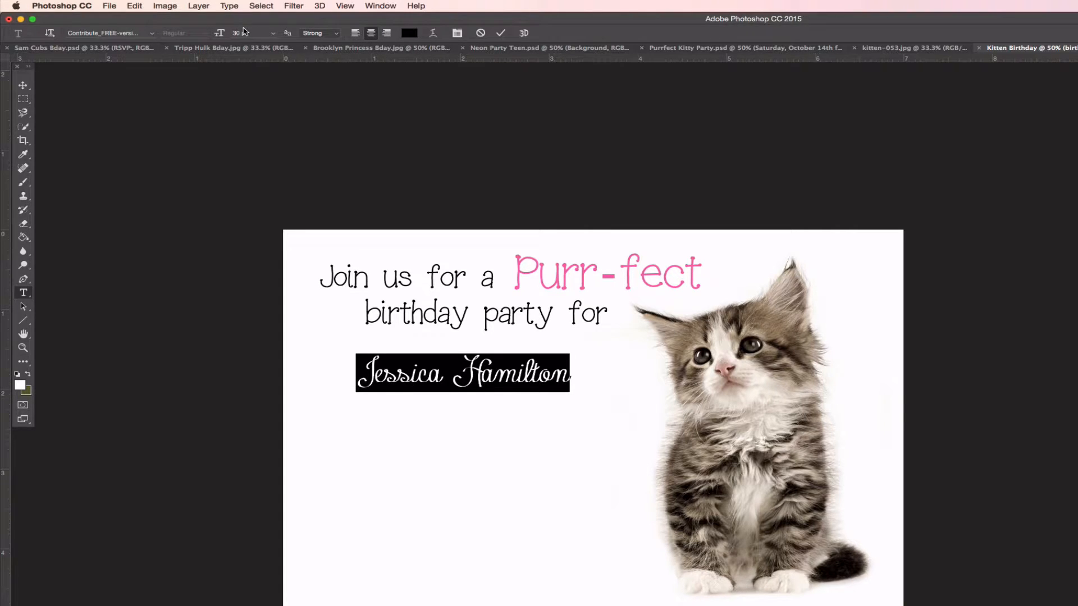
pyautogui.click(238, 33)
pyautogui.write('40')
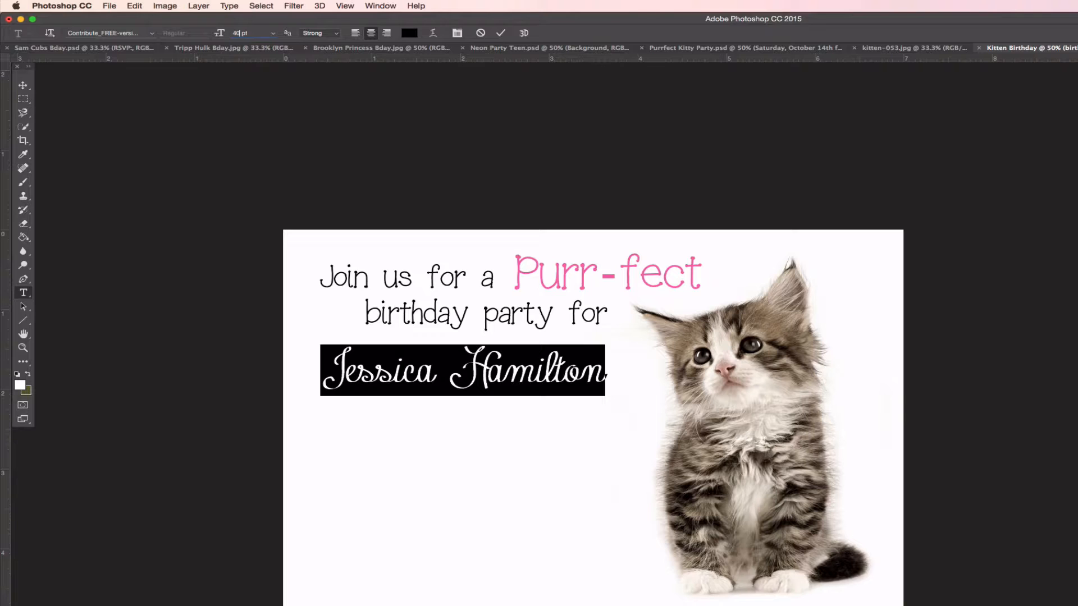
# Move the enlarged name down and right under 'birthday party for' and commit it
pyautogui.click(453, 365)
pyautogui.moveTo(492, 445)
pyautogui.mouseDown()
pyautogui.moveTo(513, 457)
pyautogui.moveTo(498, 445)
pyautogui.mouseUp()
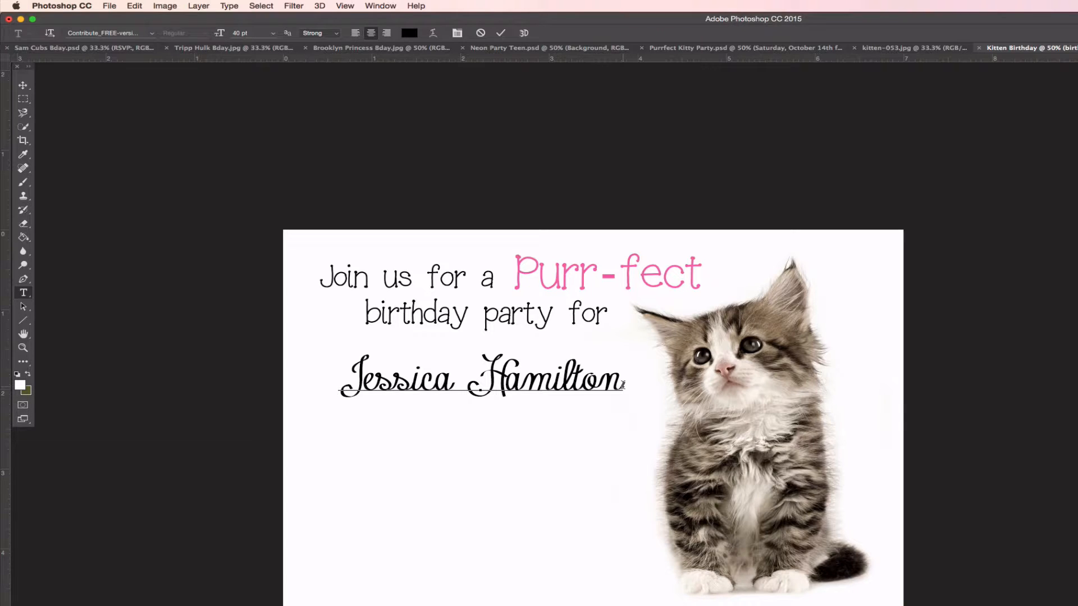
pyautogui.click(500, 35)
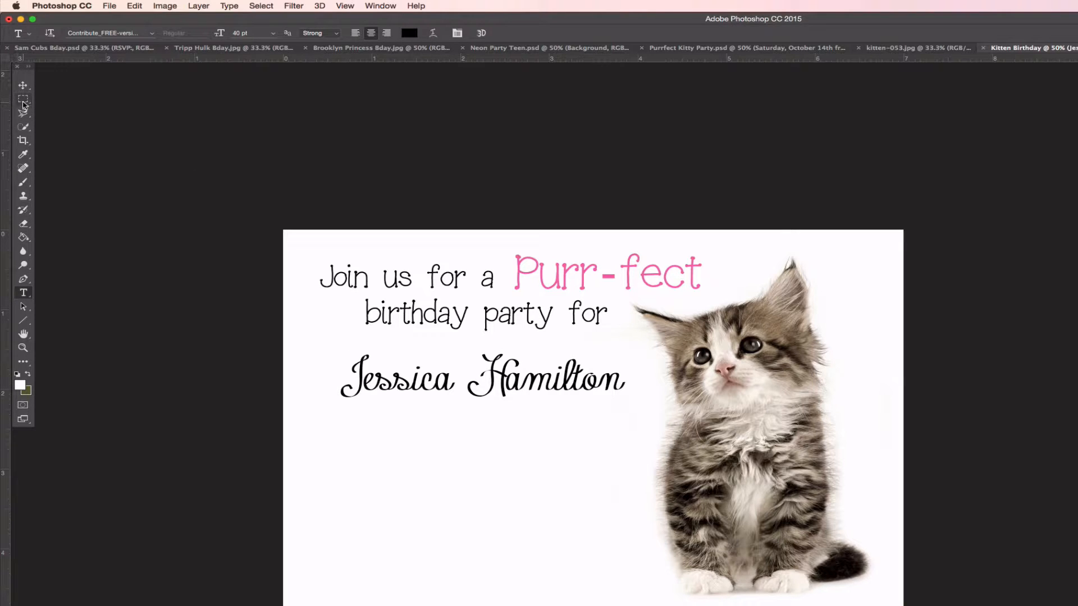
# Draw a rectangular marquee selection around the name line
pyautogui.click(22, 101)
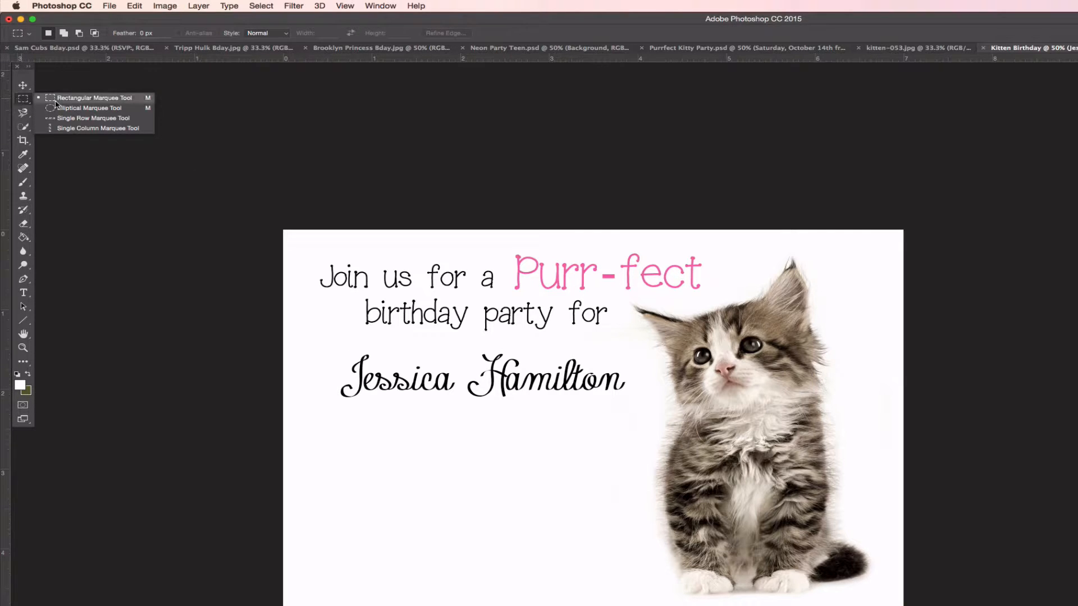
pyautogui.click(67, 100)
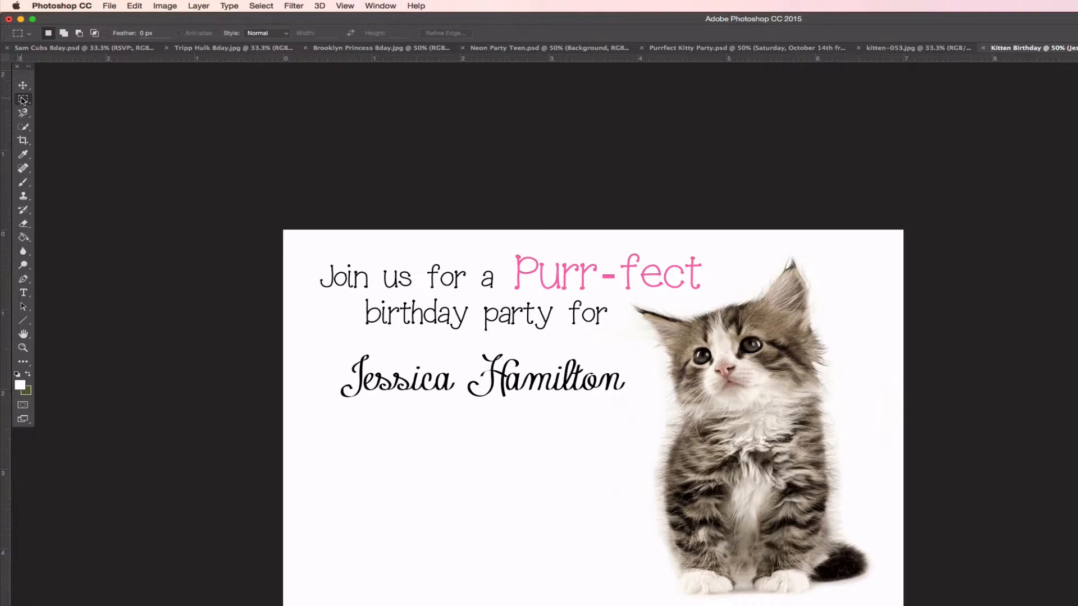
pyautogui.click(22, 100)
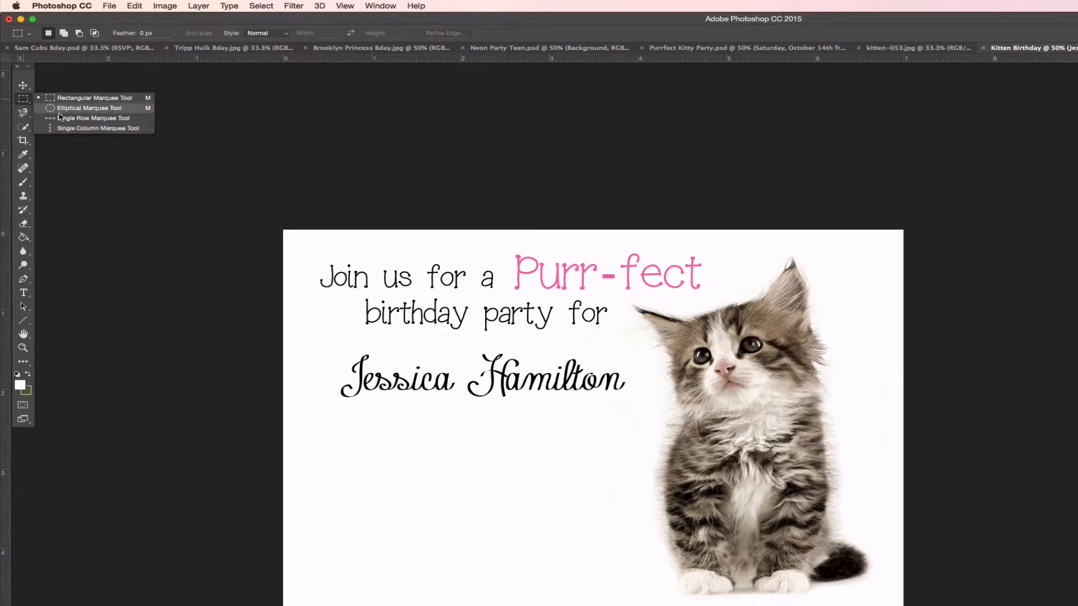
pyautogui.click(22, 101)
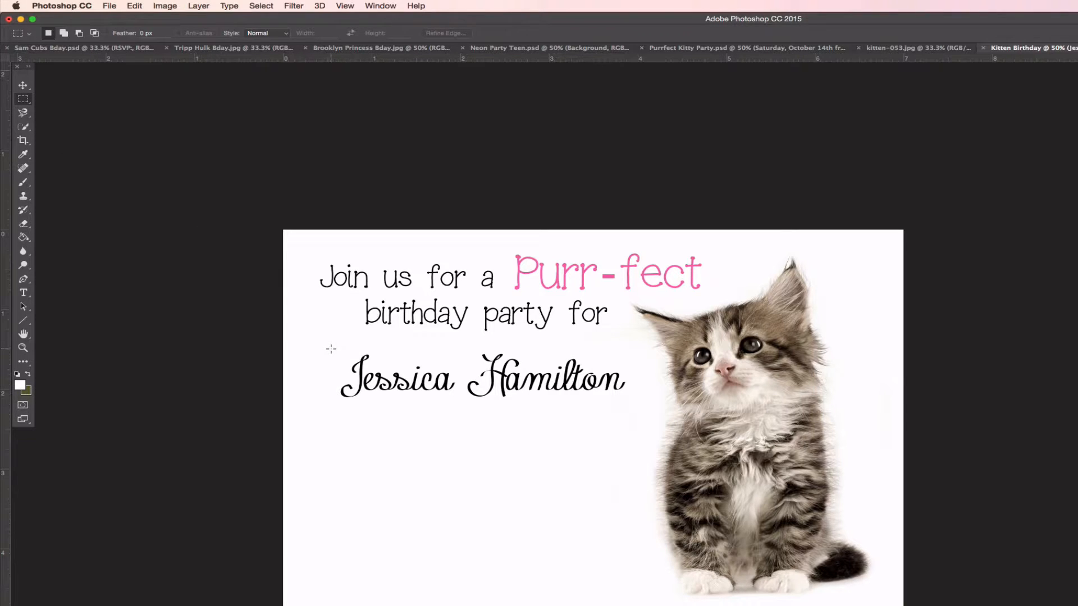
pyautogui.moveTo(331, 349); pyautogui.dragTo(632, 403)
# Create a new empty layer named Box
pyautogui.click(189, 6)
pyautogui.moveTo(205, 20)
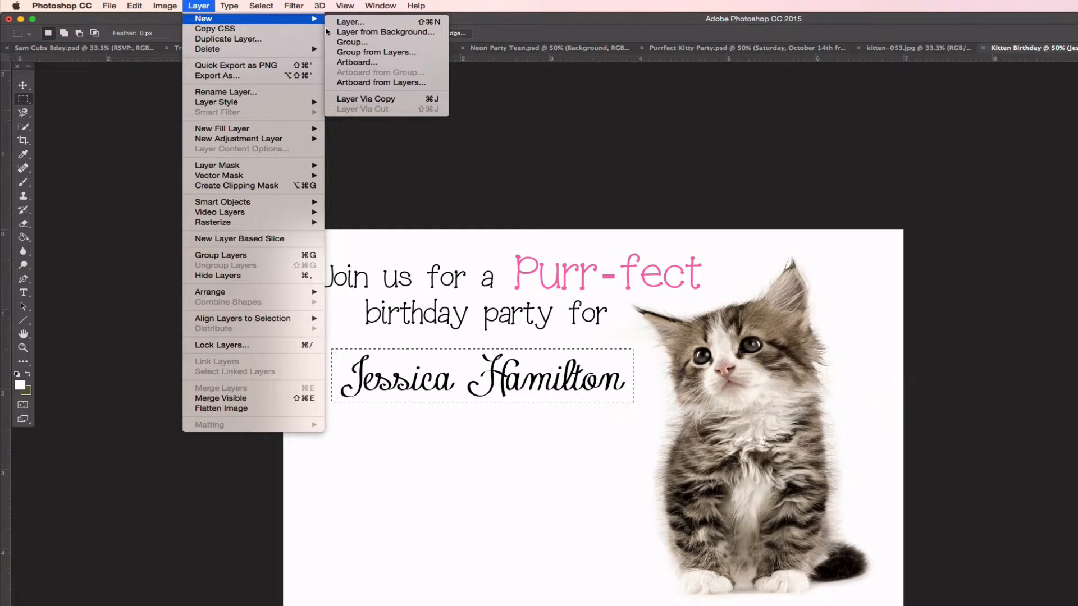
pyautogui.click(350, 22)
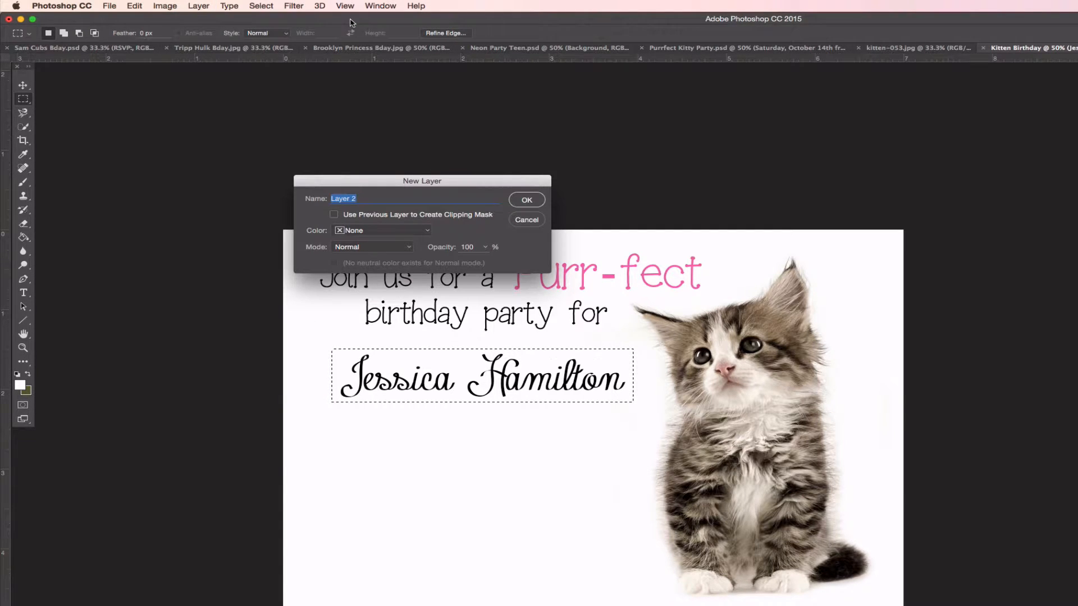
pyautogui.write('Gold')
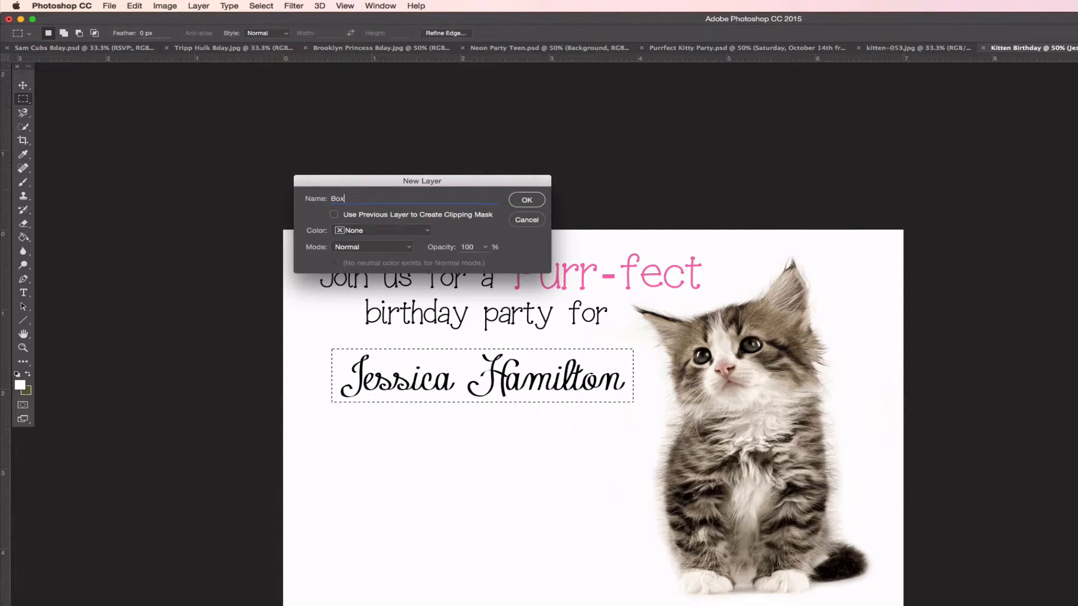
pyautogui.press('Return')
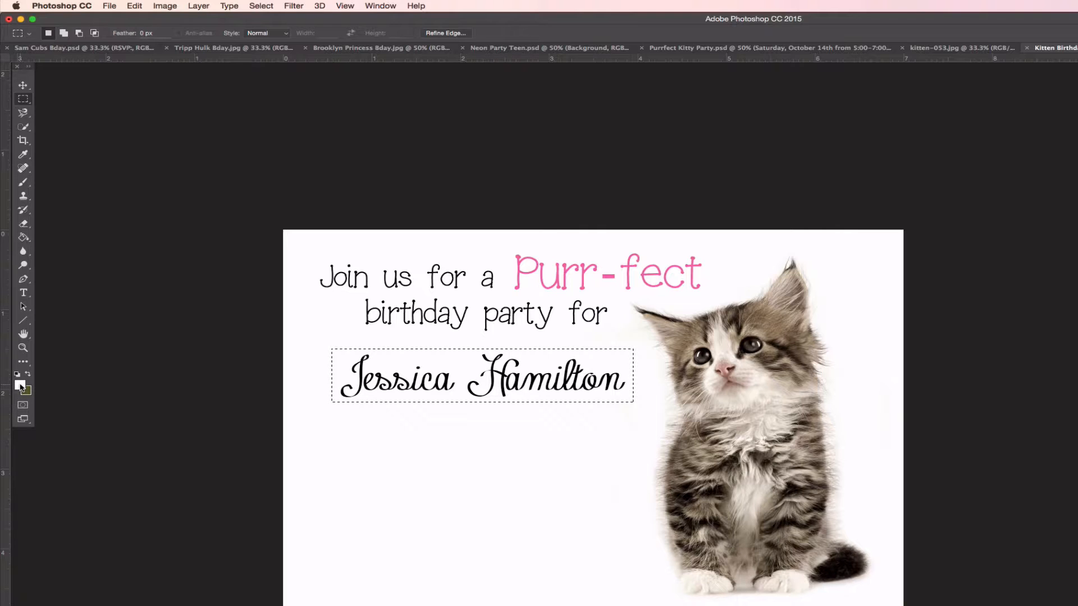
# Fill the box selection with pink #dc408d using the Paint Bucket
pyautogui.click(23, 237)
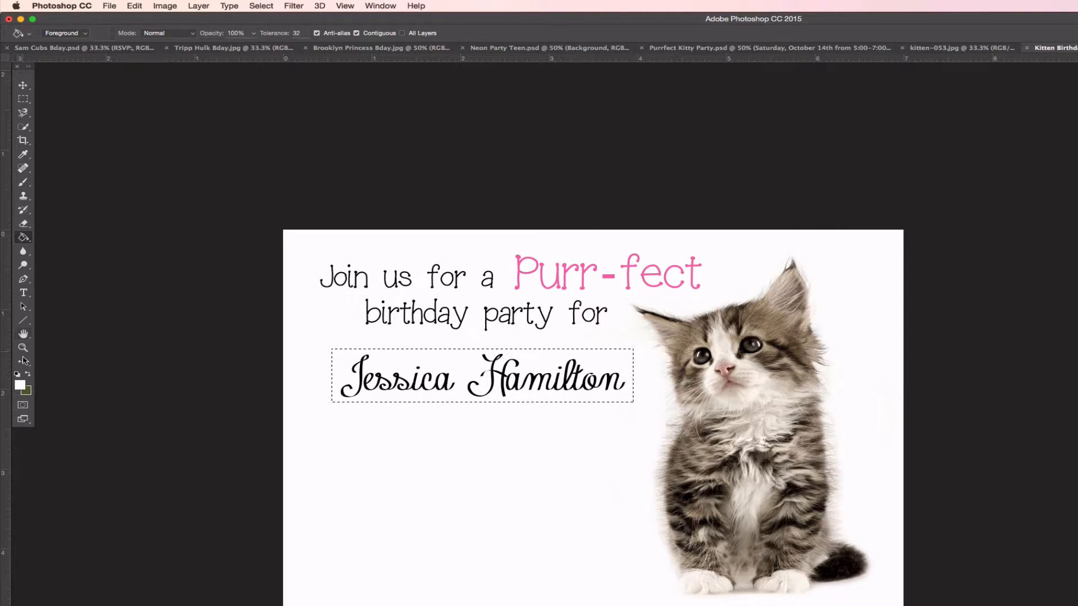
pyautogui.click(20, 386)
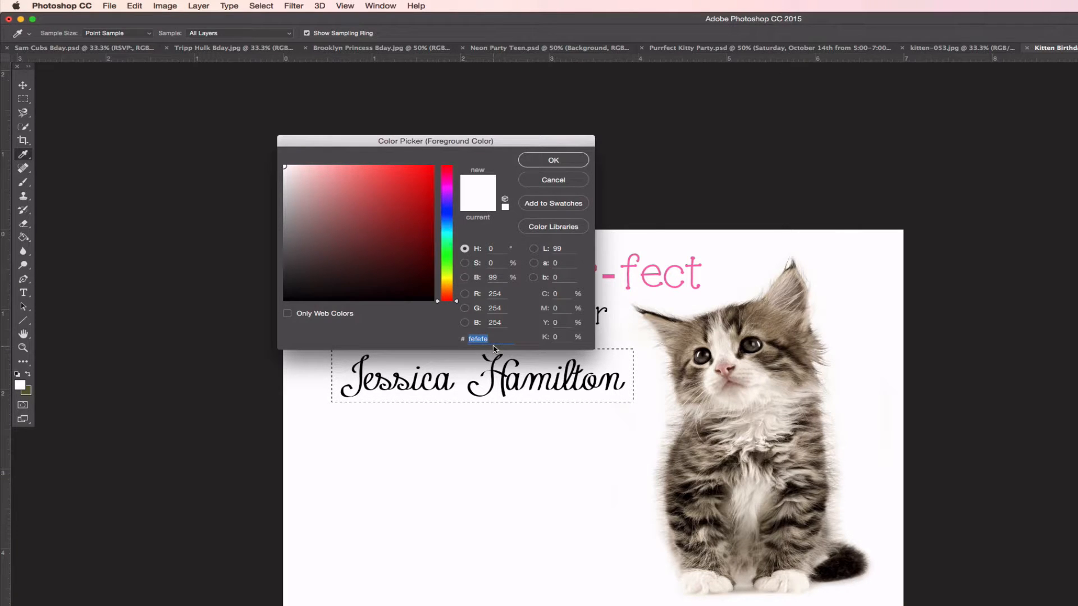
pyautogui.write('dc40')
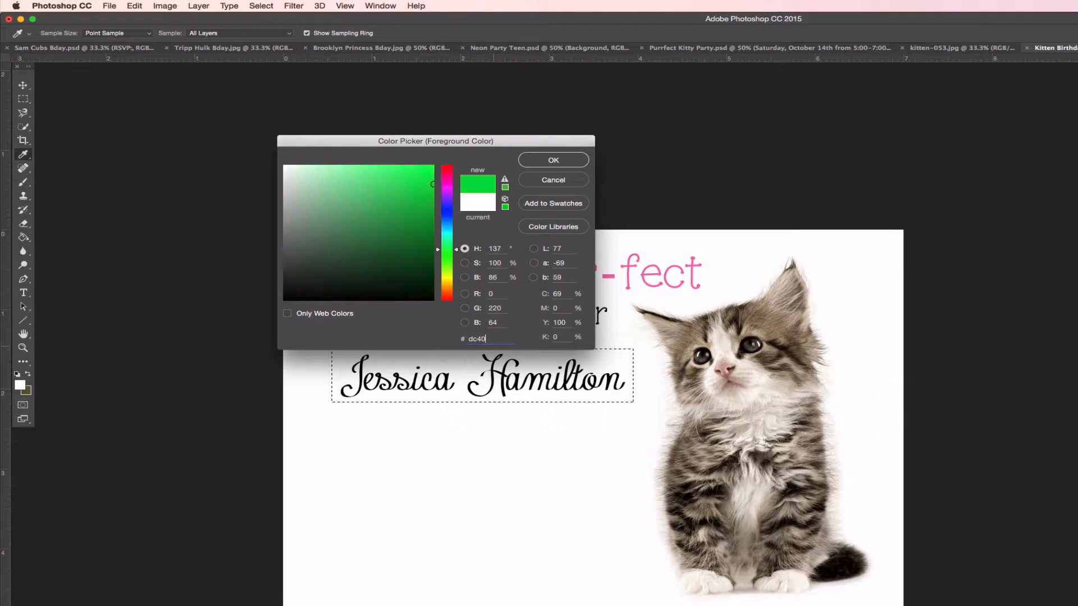
pyautogui.write('8d')
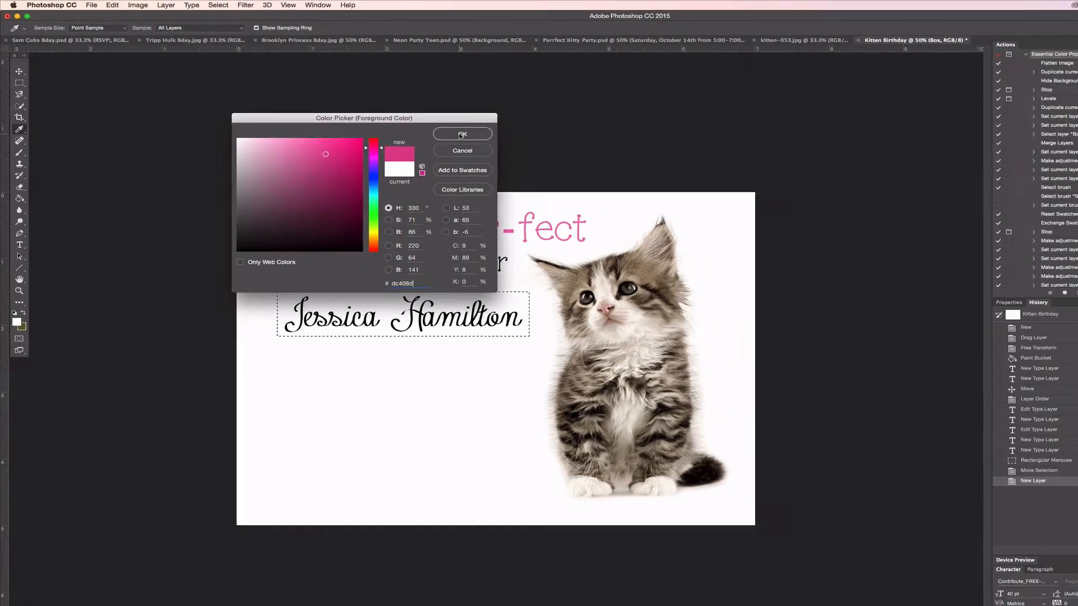
pyautogui.click(553, 160)
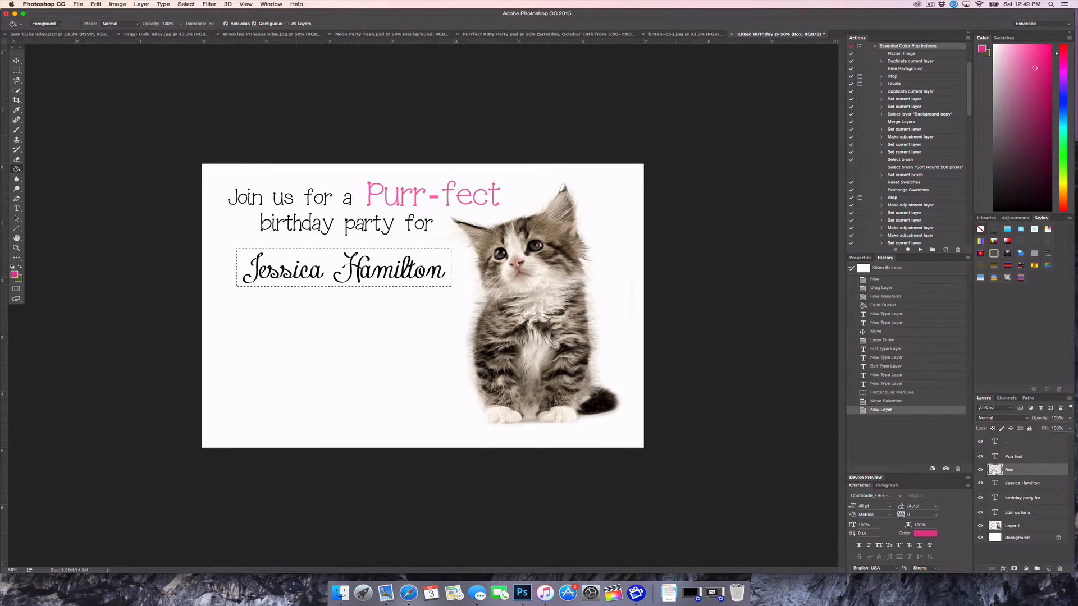
pyautogui.click(334, 264)
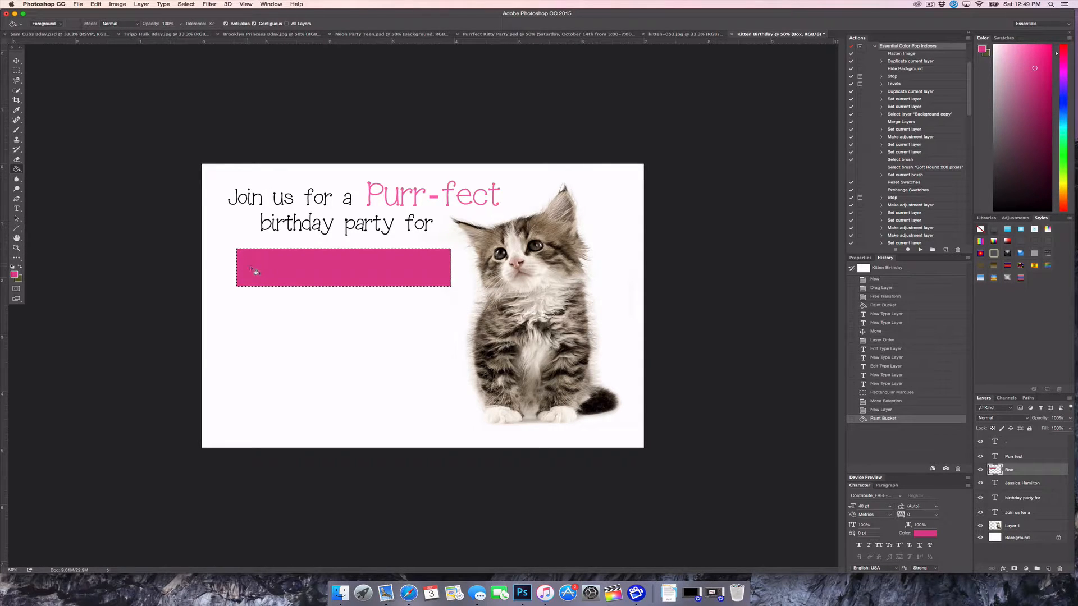
pyautogui.click(96, 4)
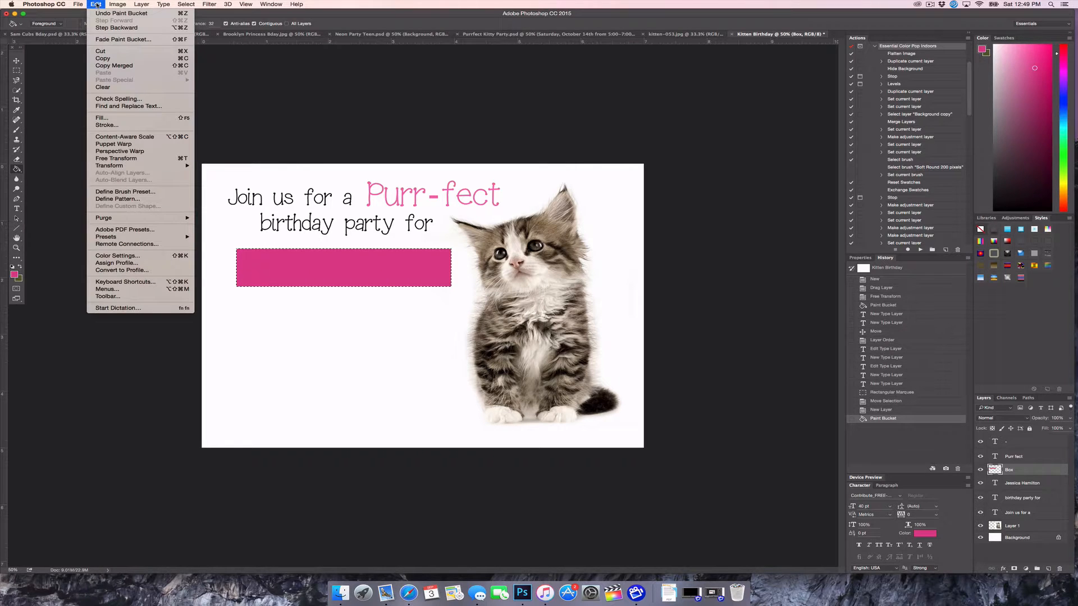
# Stroke the pink box with an 8 px #6e6e6e outline outside, then deselect
pyautogui.click(102, 125)
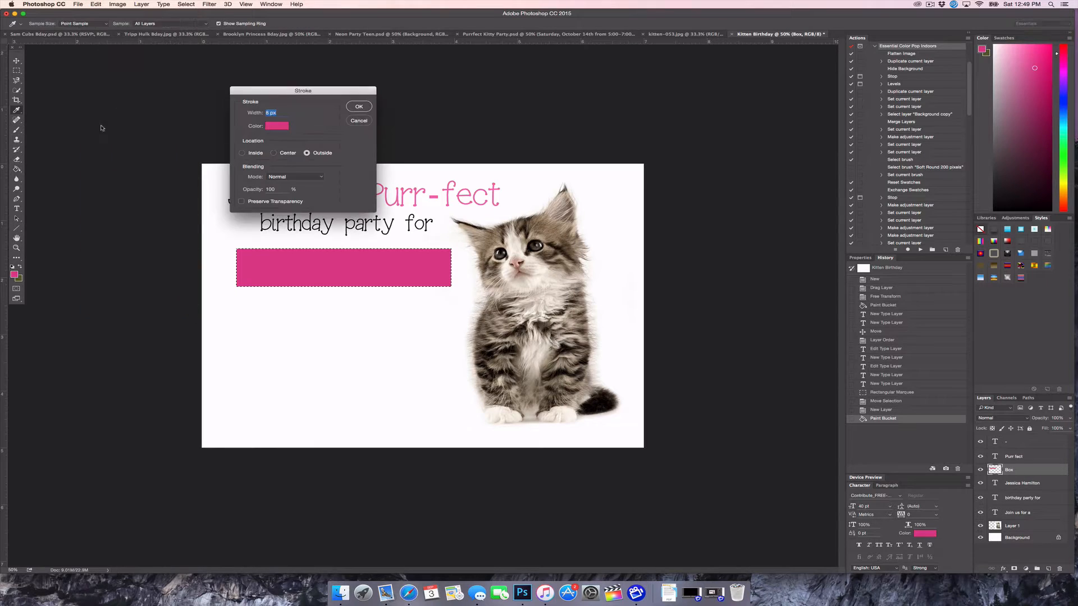
pyautogui.click(274, 129)
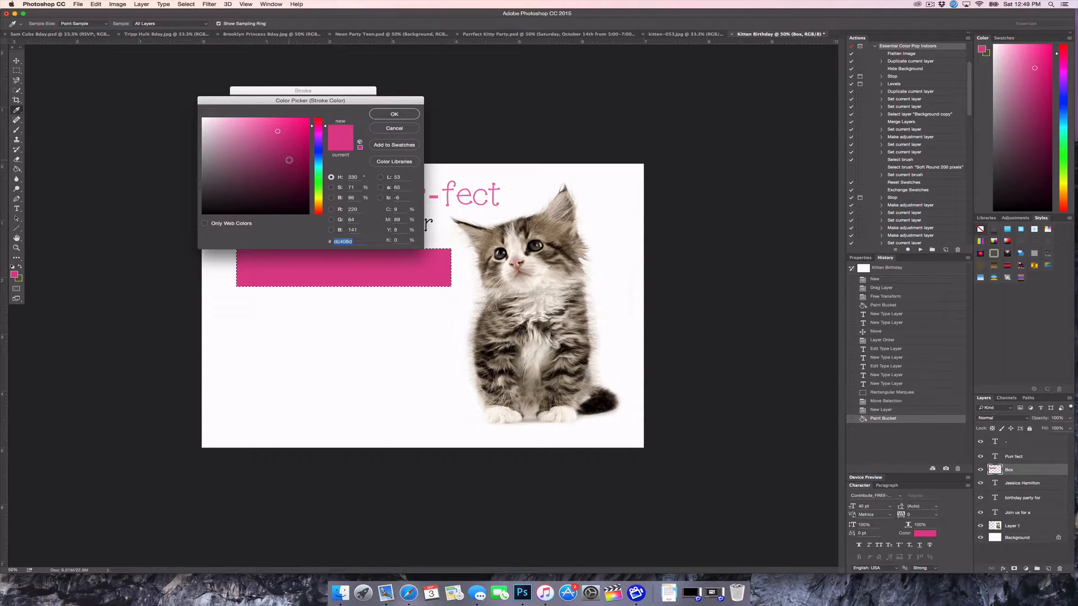
pyautogui.write('6e6e6e')
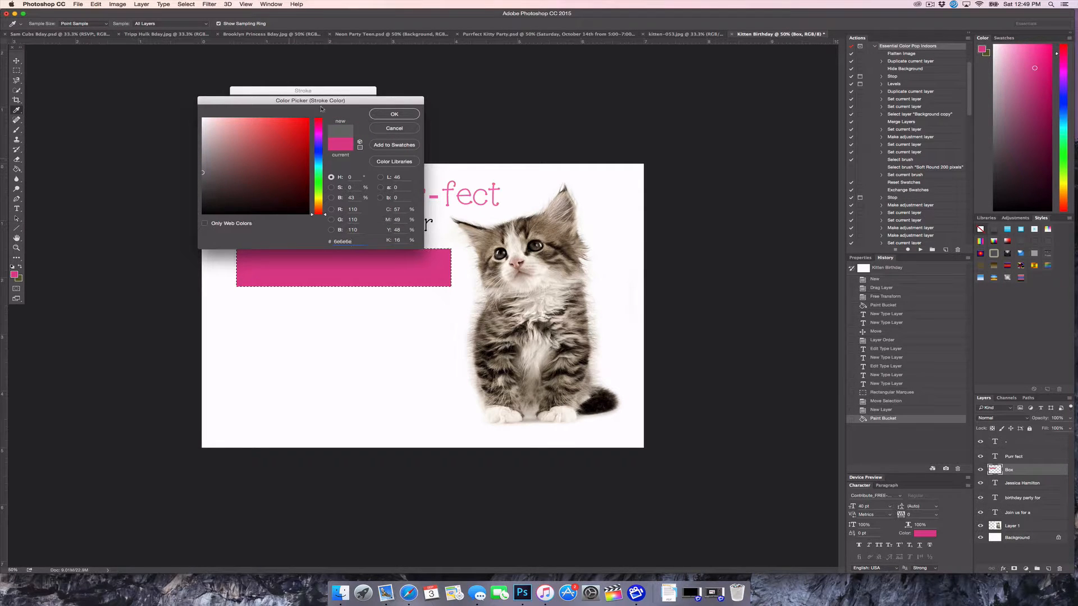
pyautogui.click(394, 114)
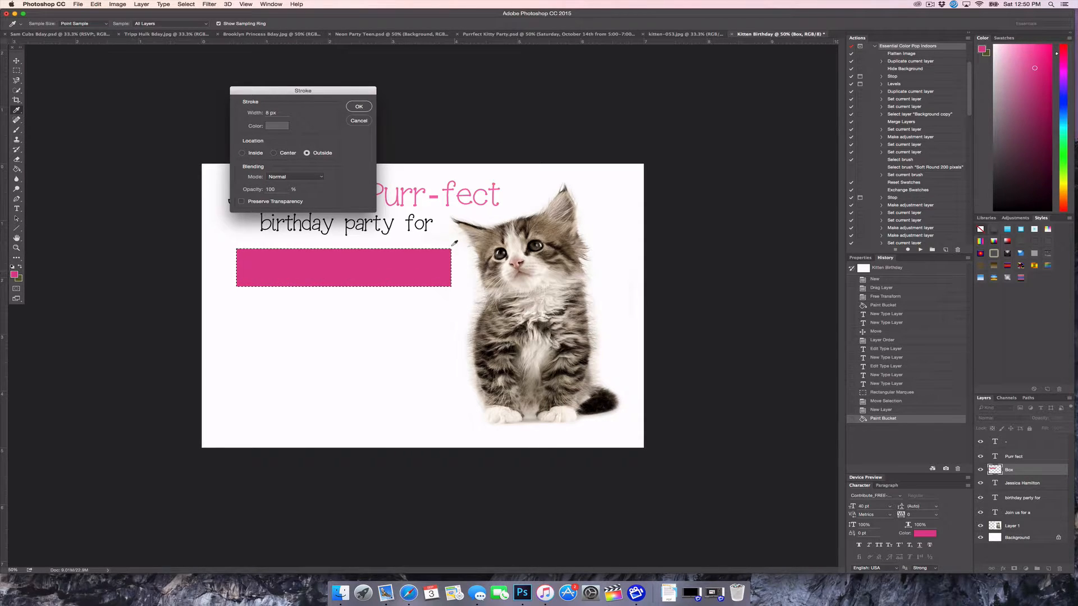
pyautogui.click(359, 107)
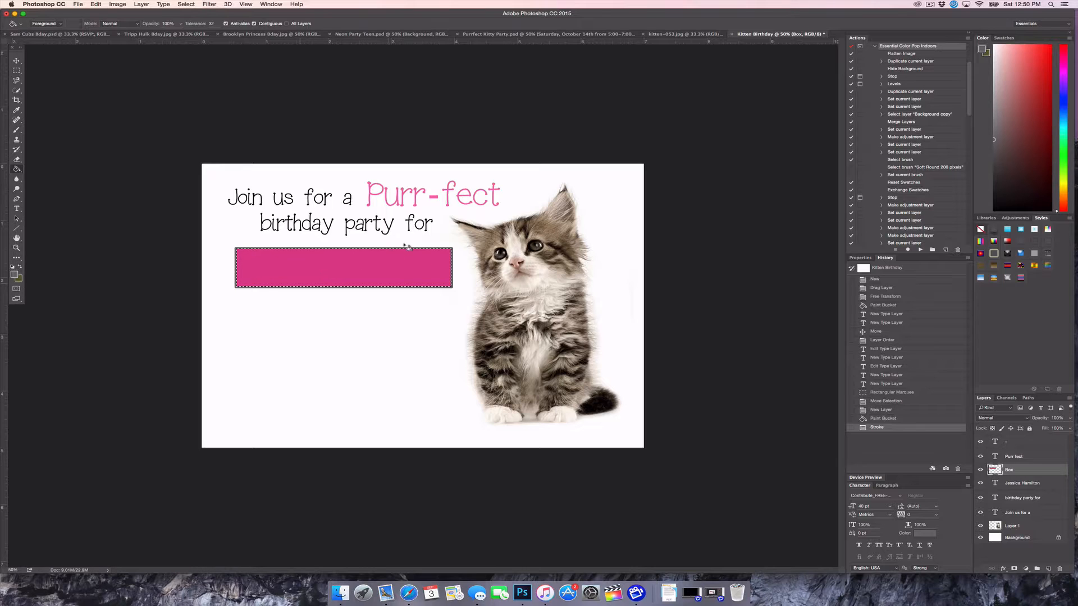
pyautogui.click(16, 70)
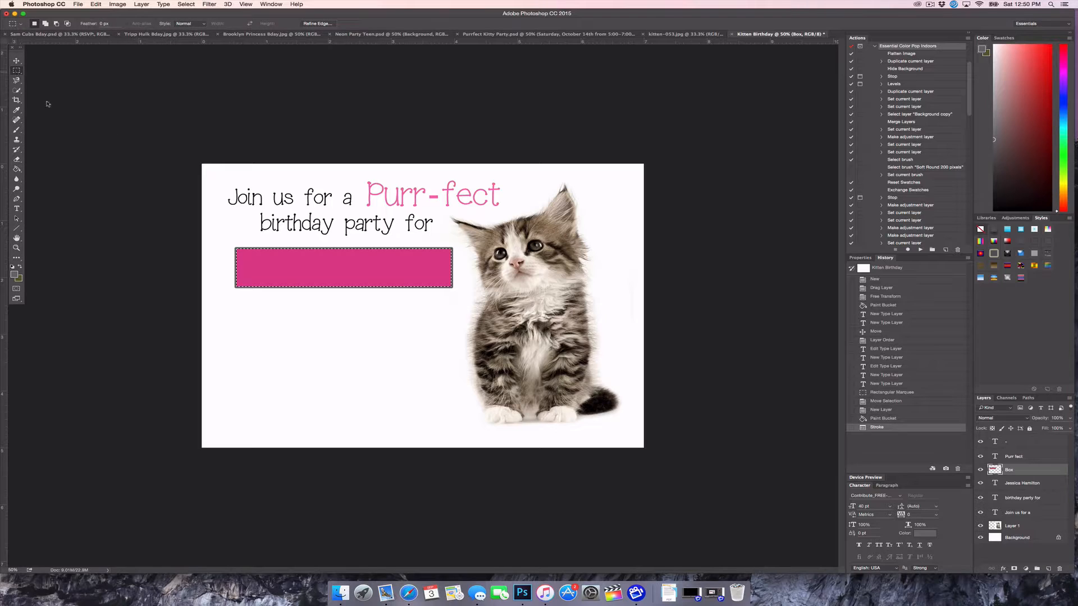
pyautogui.click(318, 273)
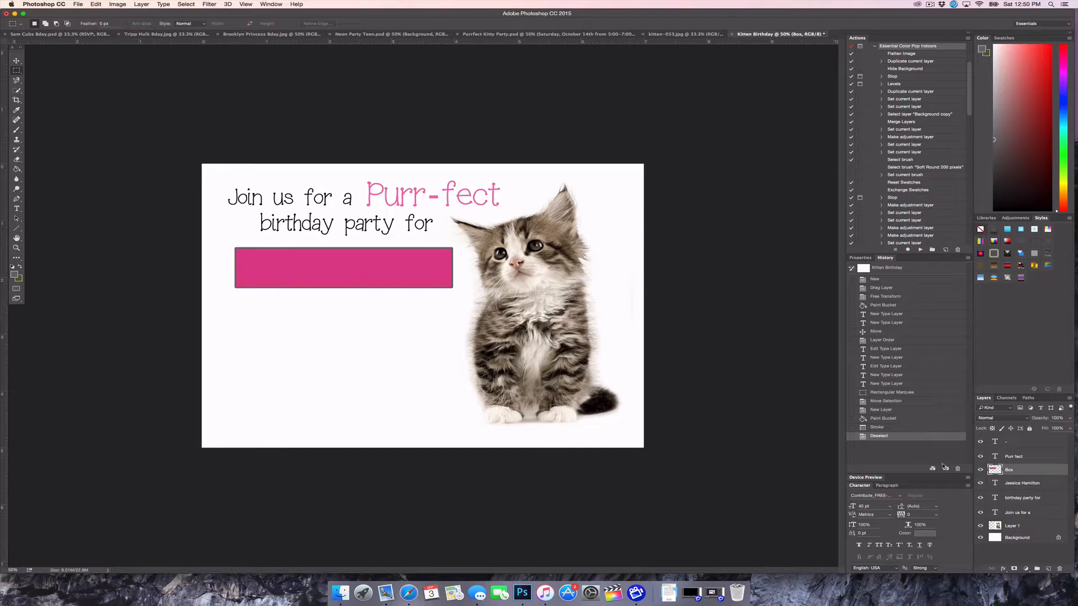
# Move the name layer above Box and recolour the name text white (#ffffff)
pyautogui.click(1028, 486)
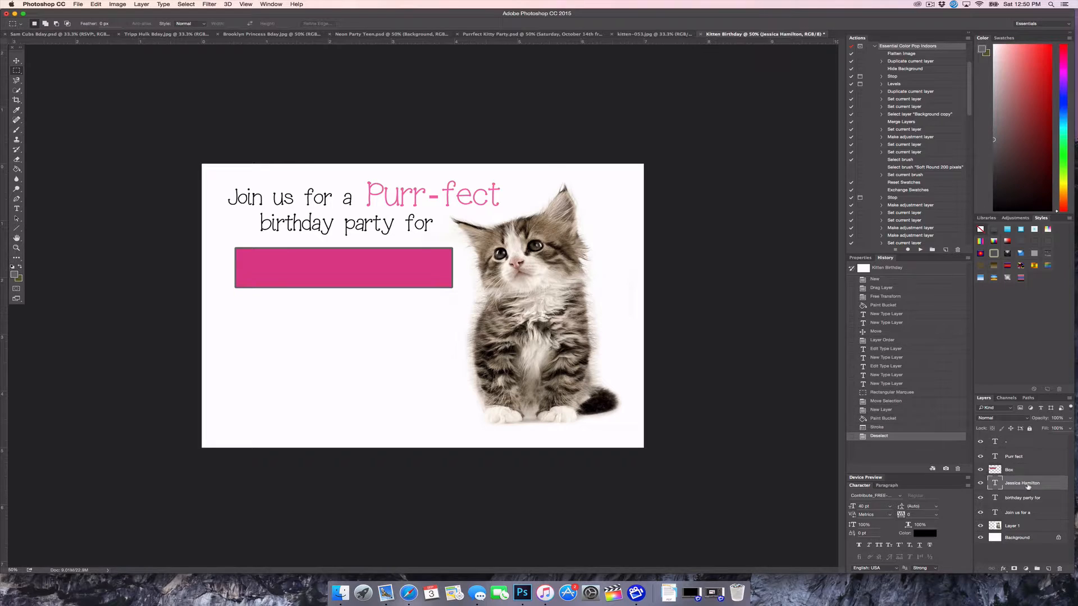
pyautogui.moveTo(1028, 485); pyautogui.dragTo(1021, 467)
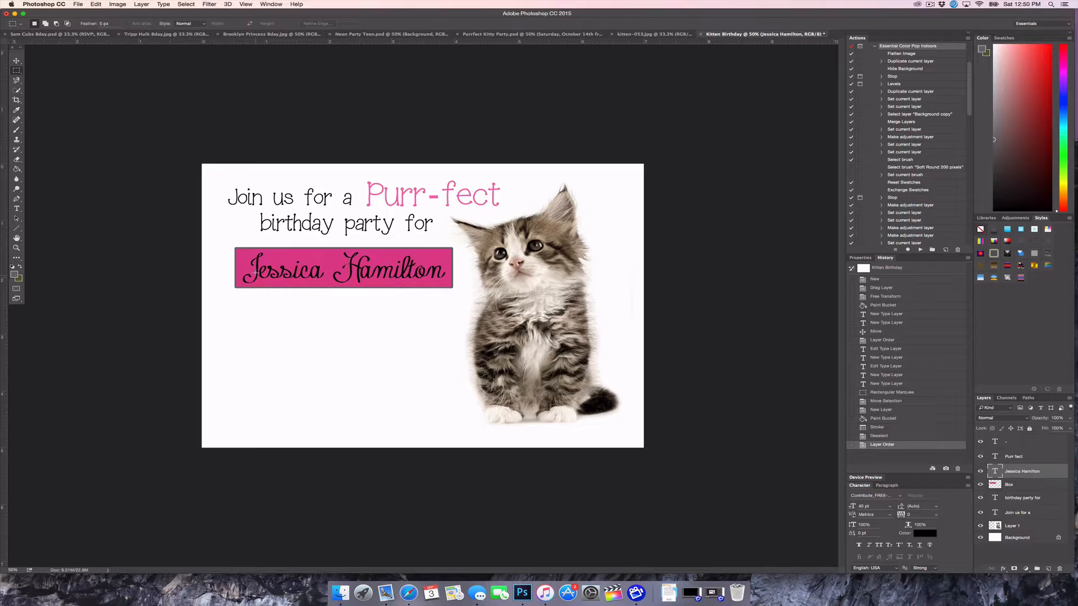
pyautogui.click(17, 208)
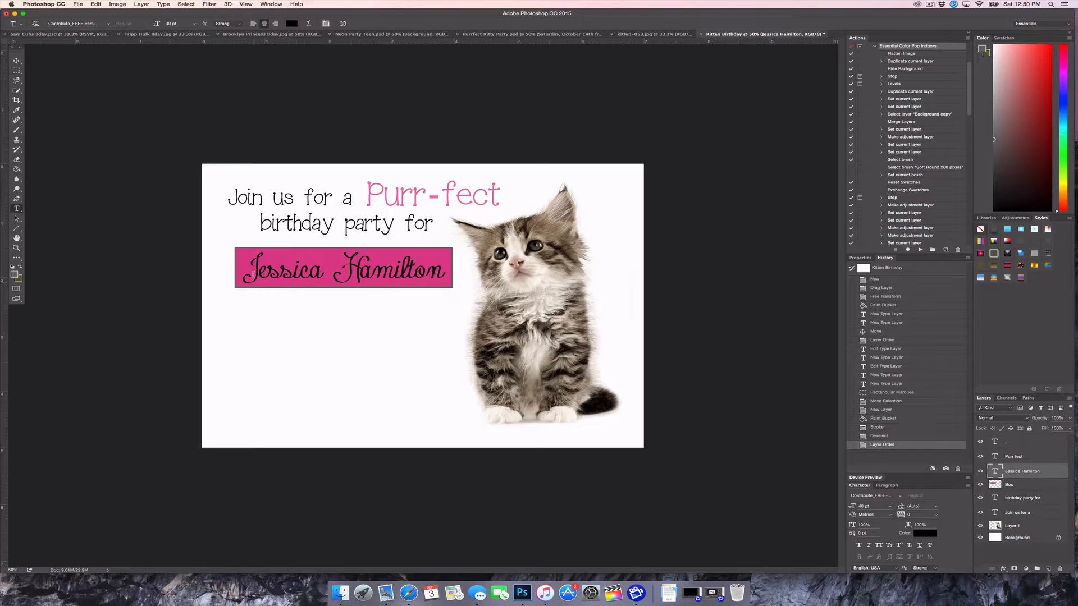
pyautogui.moveTo(270, 274); pyautogui.dragTo(447, 272)
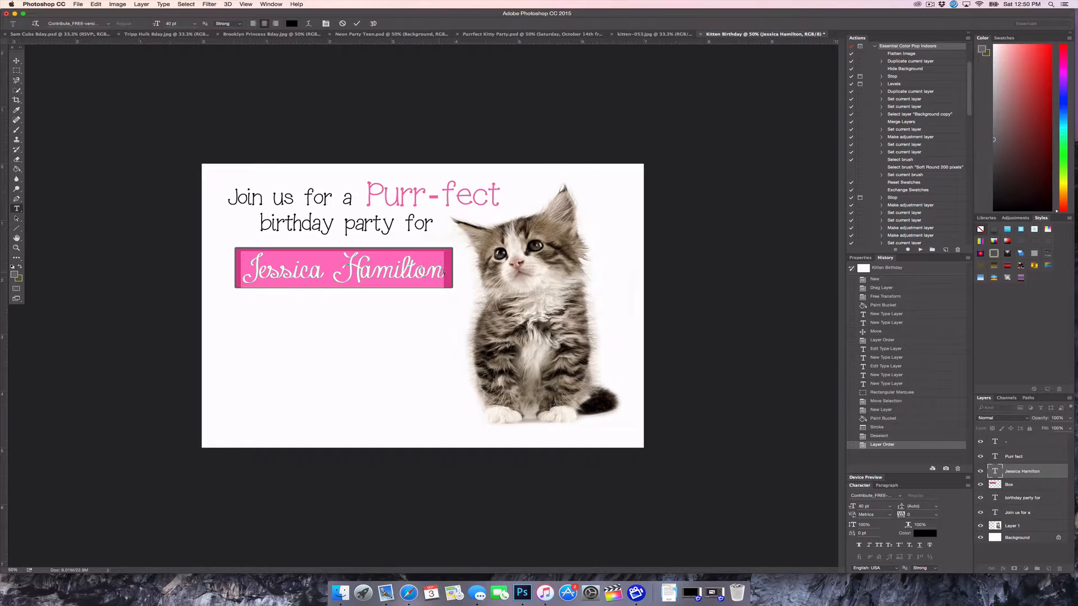
pyautogui.click(291, 23)
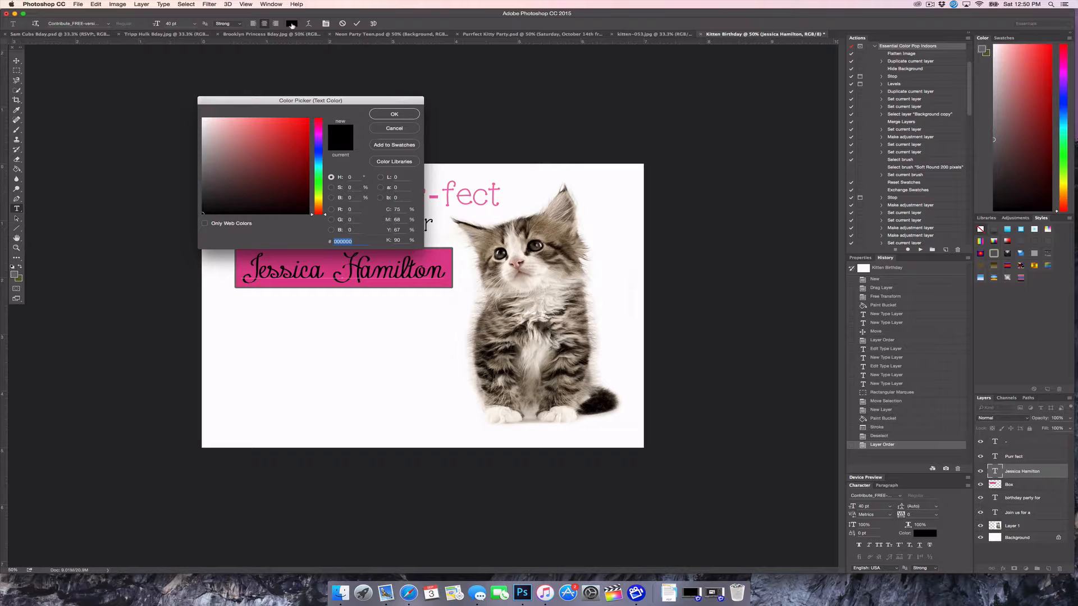
pyautogui.write('ffffff')
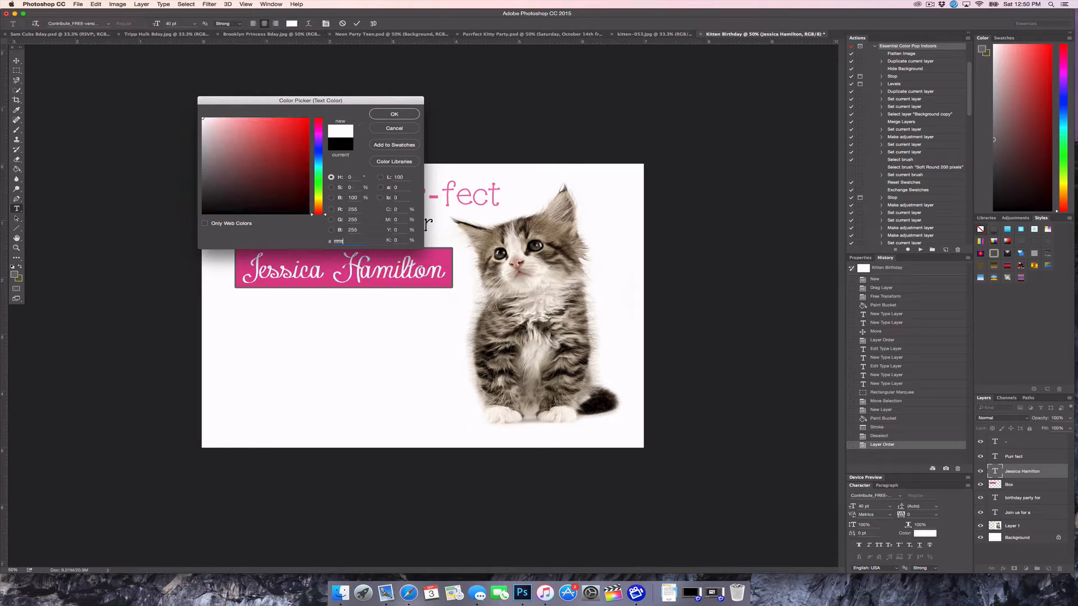
pyautogui.press('Return')
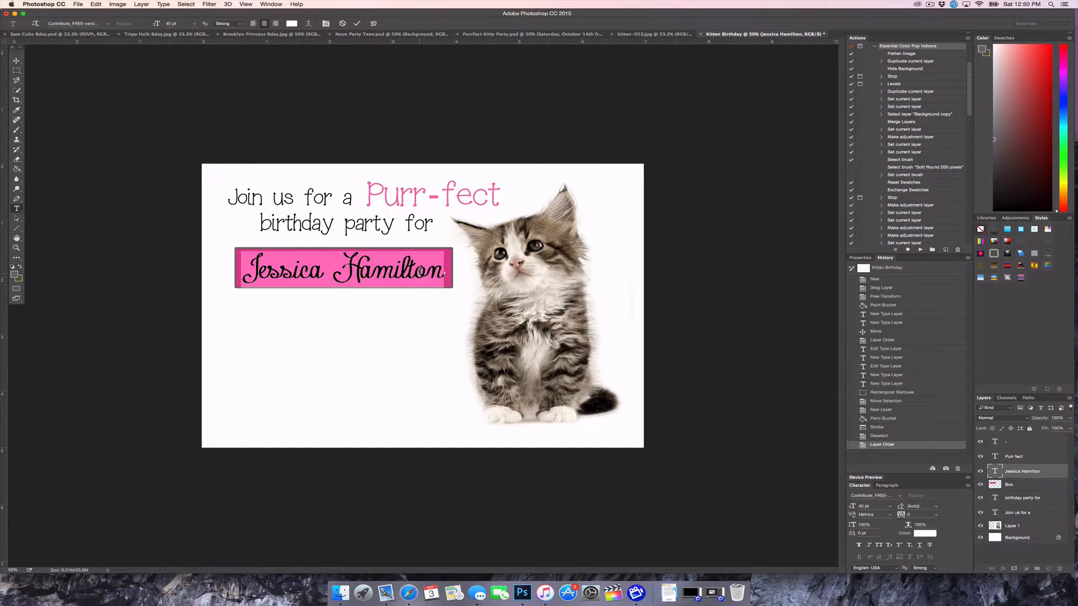
pyautogui.press('super+Return')
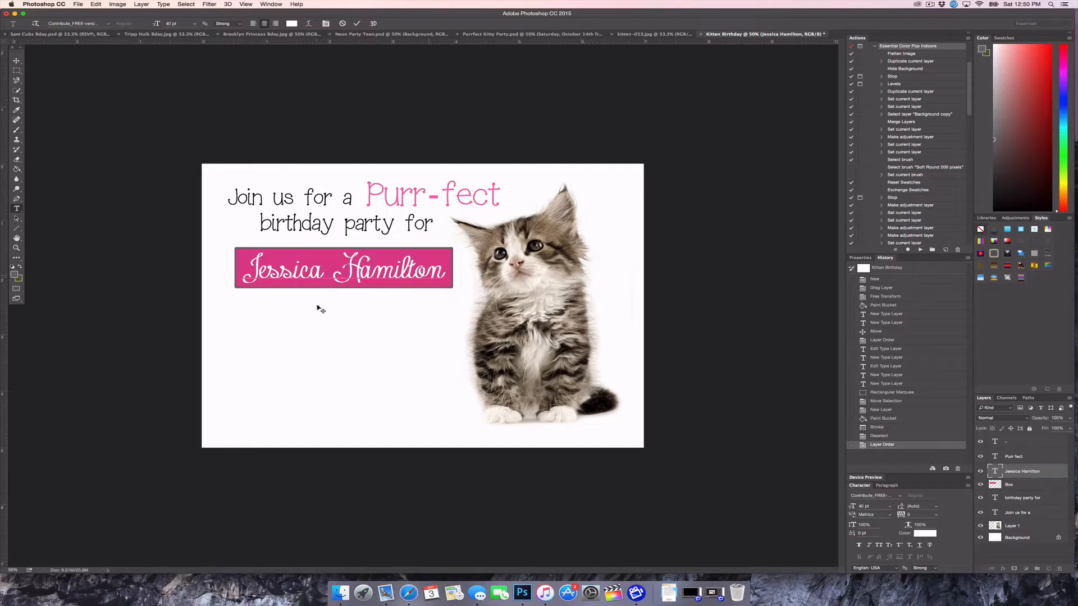
pyautogui.click(17, 61)
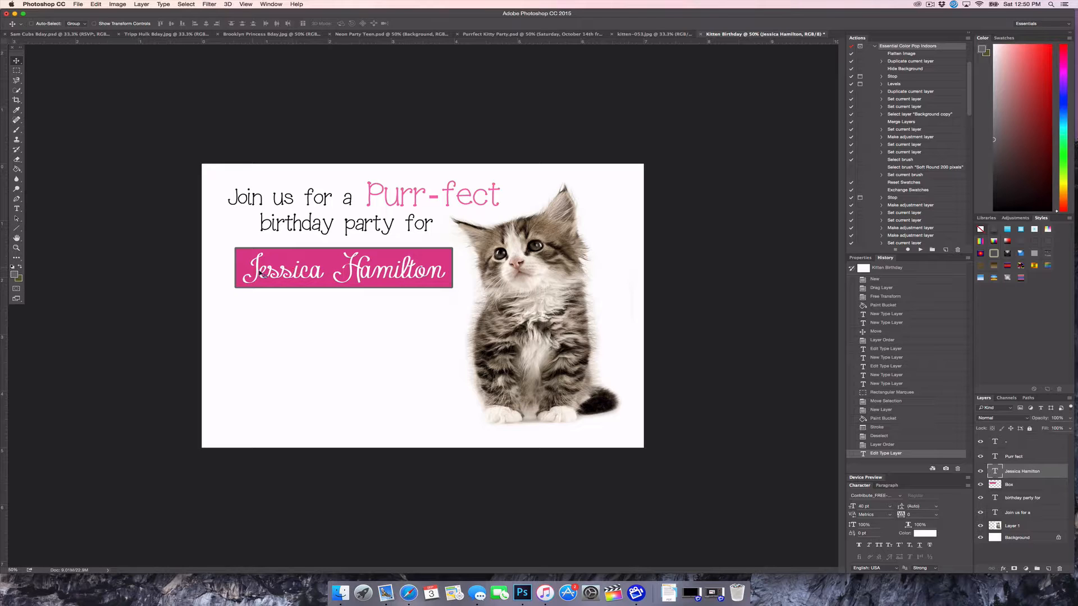
# Give the name layer a drop shadow with 9 px distance, 11% spread and 13 px size
pyautogui.rightClick(1019, 473)
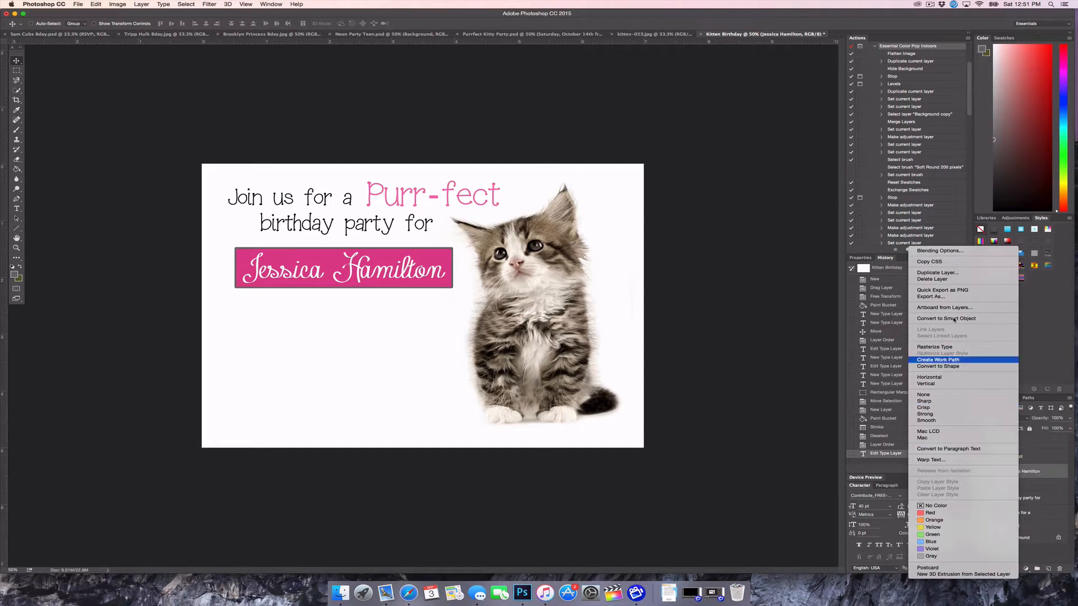
pyautogui.click(929, 251)
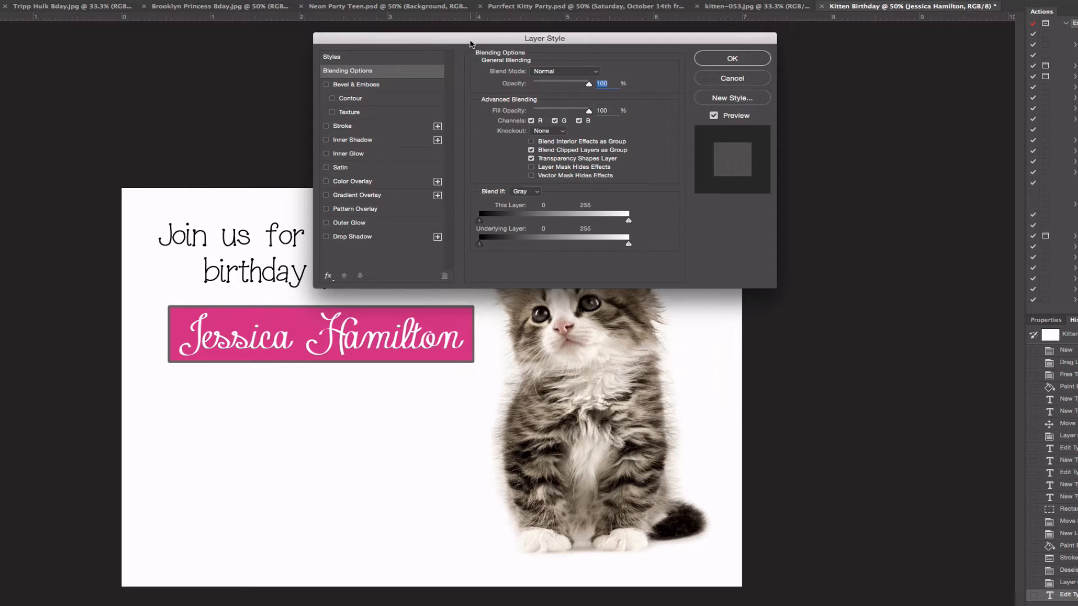
pyautogui.moveTo(464, 40); pyautogui.dragTo(656, 74)
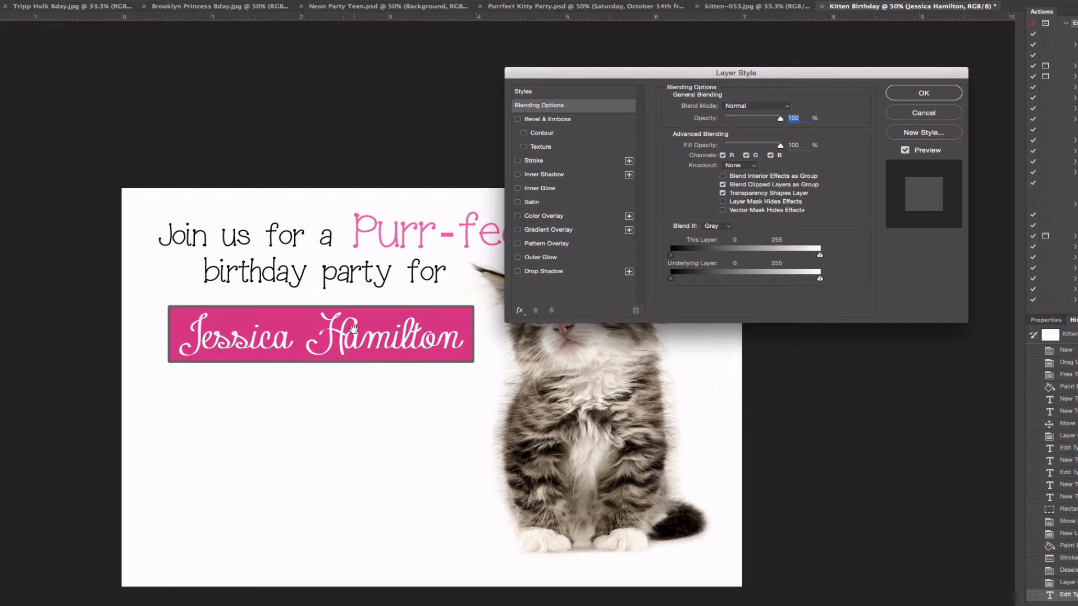
pyautogui.click(539, 272)
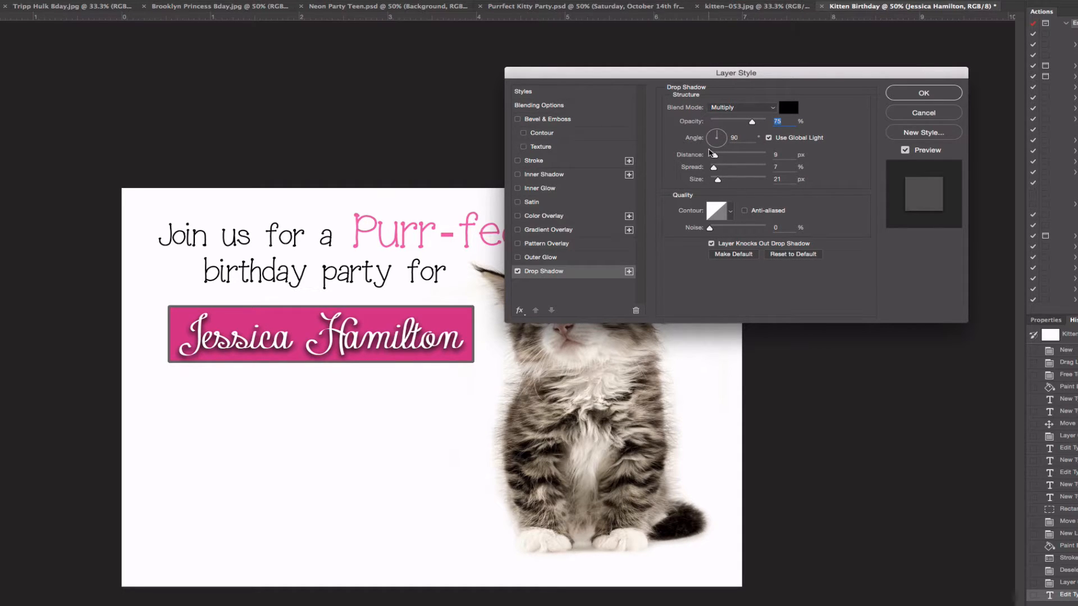
pyautogui.moveTo(715, 156); pyautogui.dragTo(745, 158)
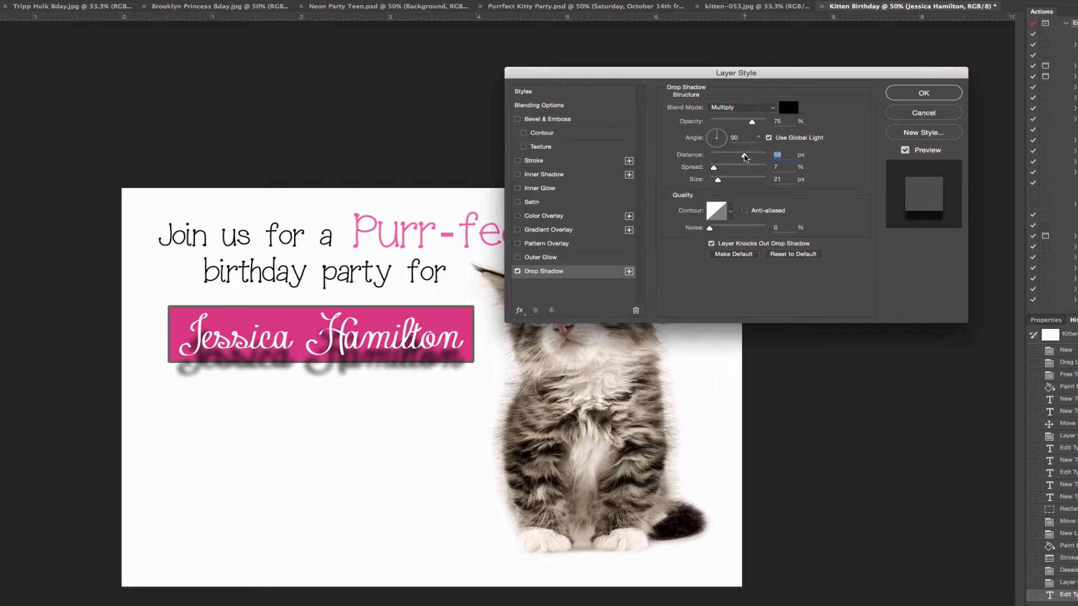
pyautogui.moveTo(744, 157); pyautogui.dragTo(716, 181)
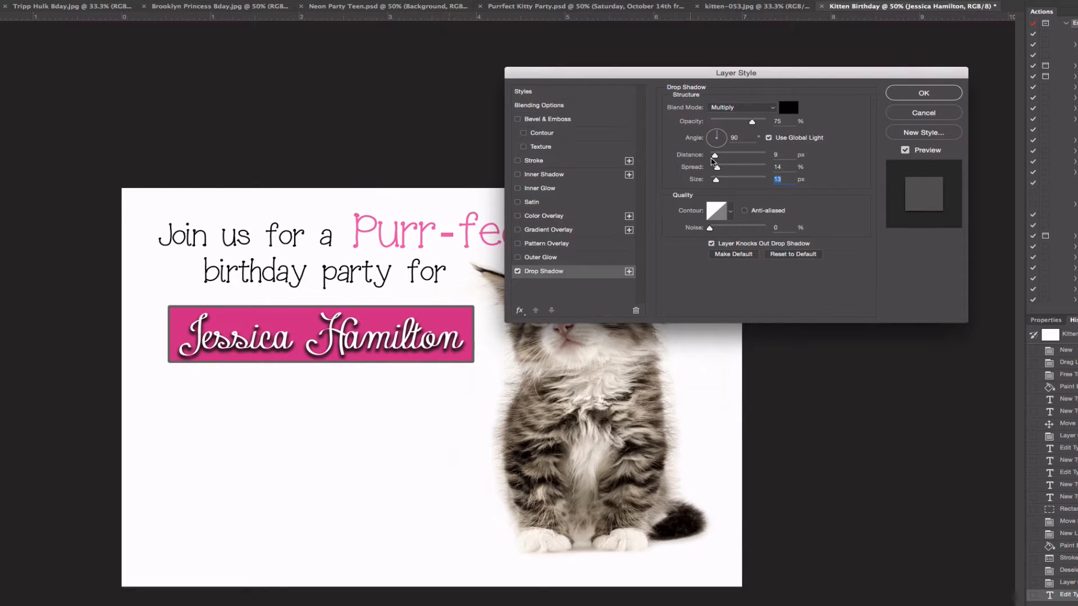
pyautogui.moveTo(717, 167); pyautogui.dragTo(716, 168)
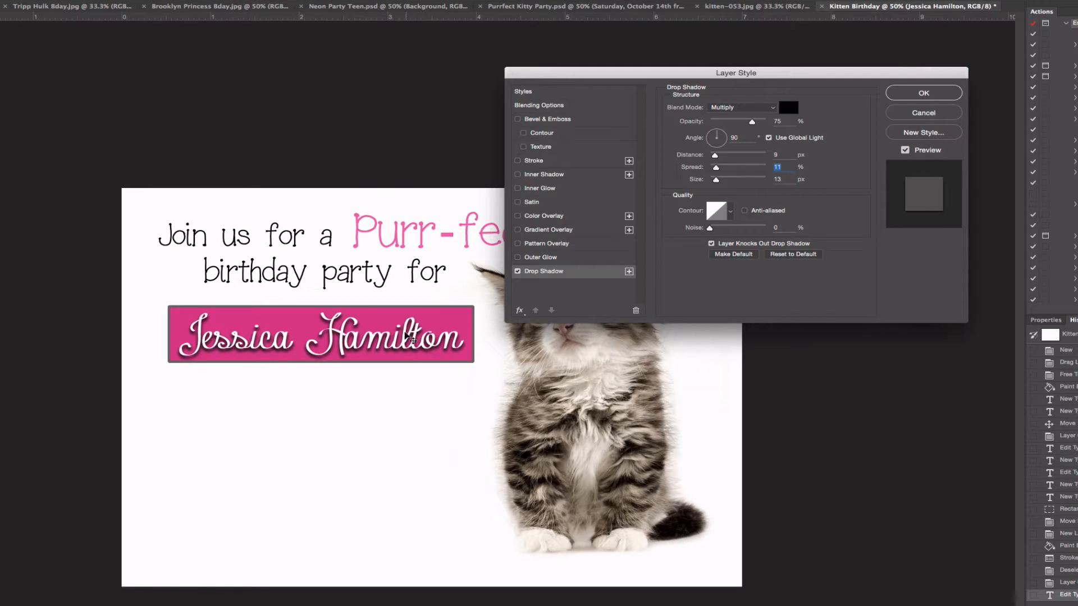
pyautogui.click(905, 150)
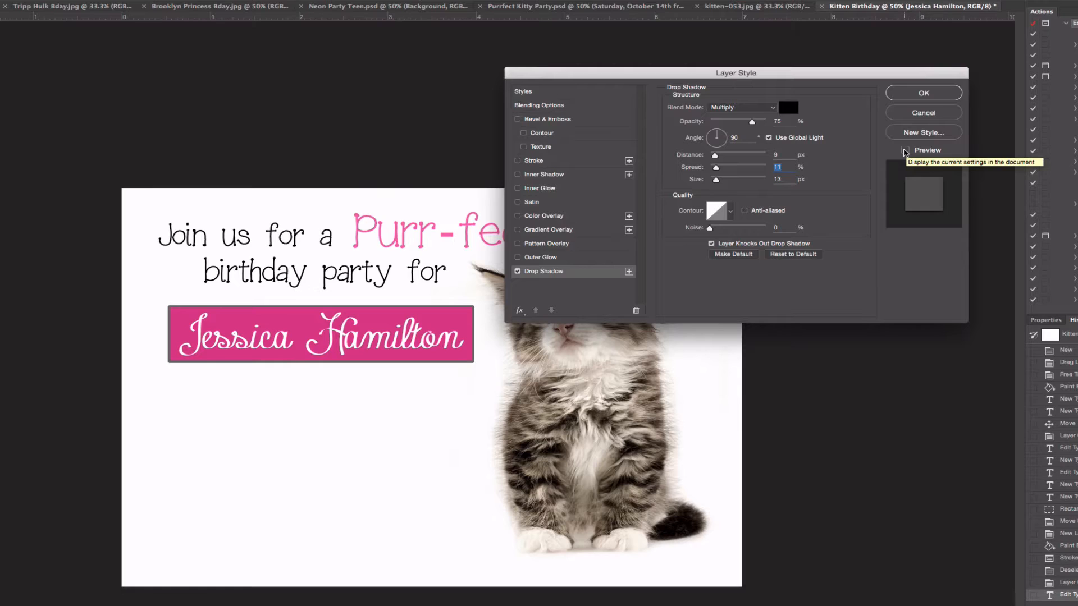
pyautogui.click(905, 151)
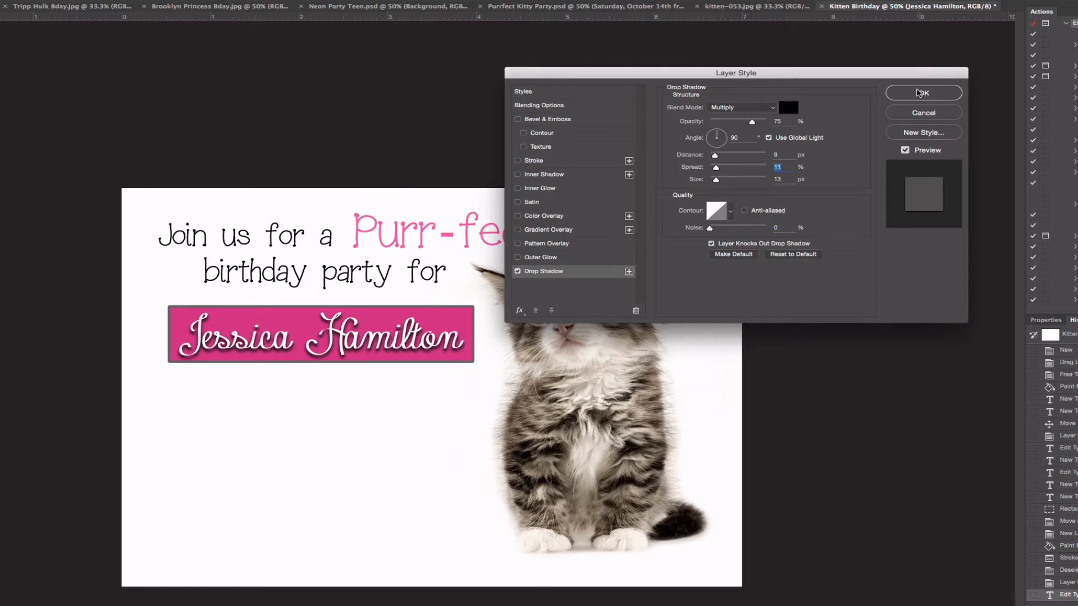
pyautogui.click(926, 94)
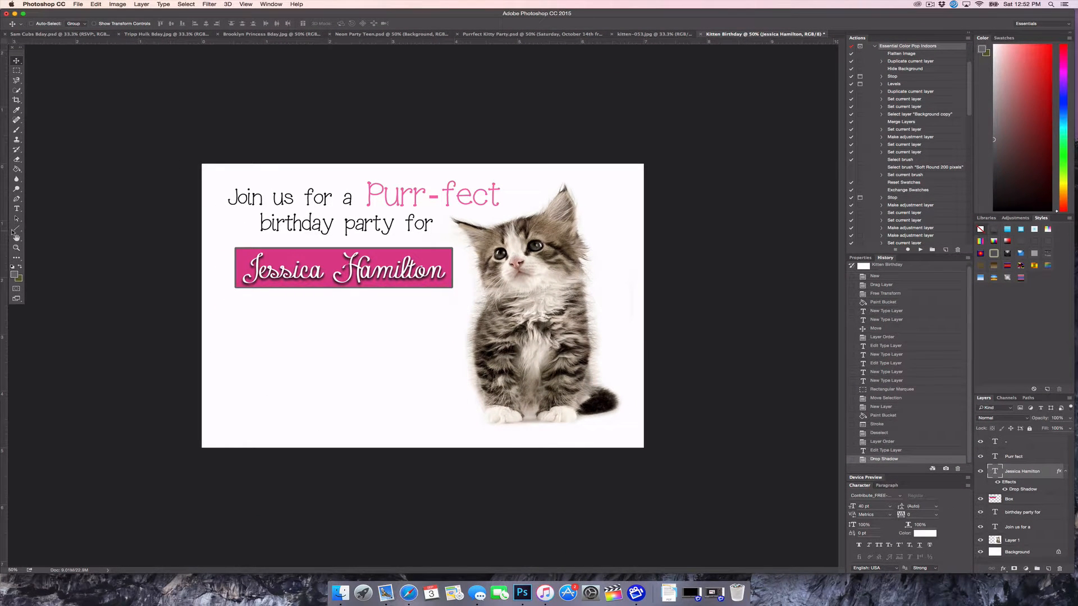
# Start a new text line below the name box and make its colour black (000)
pyautogui.click(17, 208)
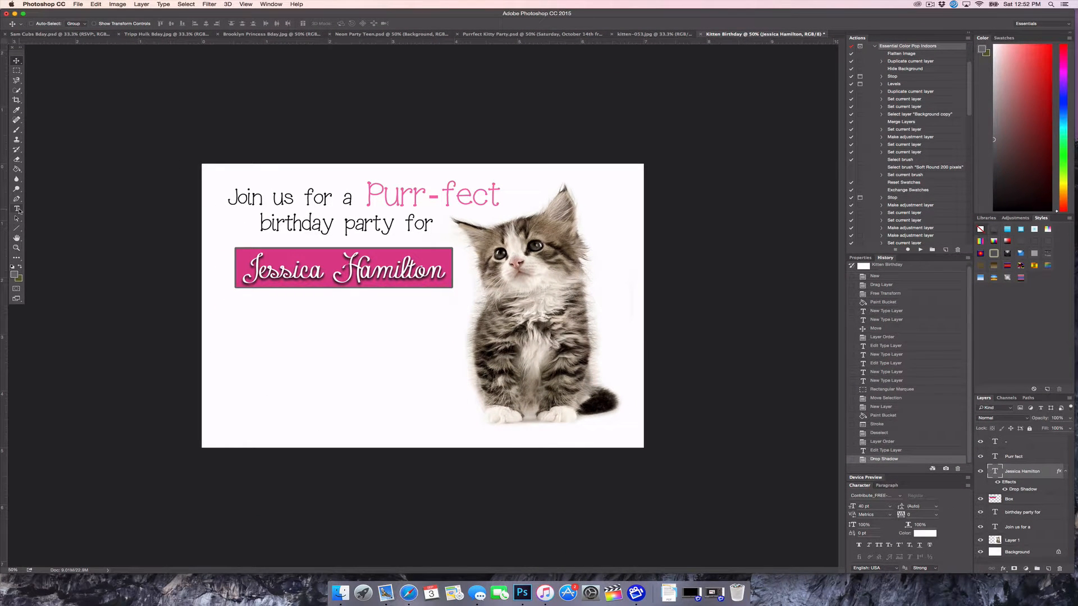
pyautogui.click(273, 323)
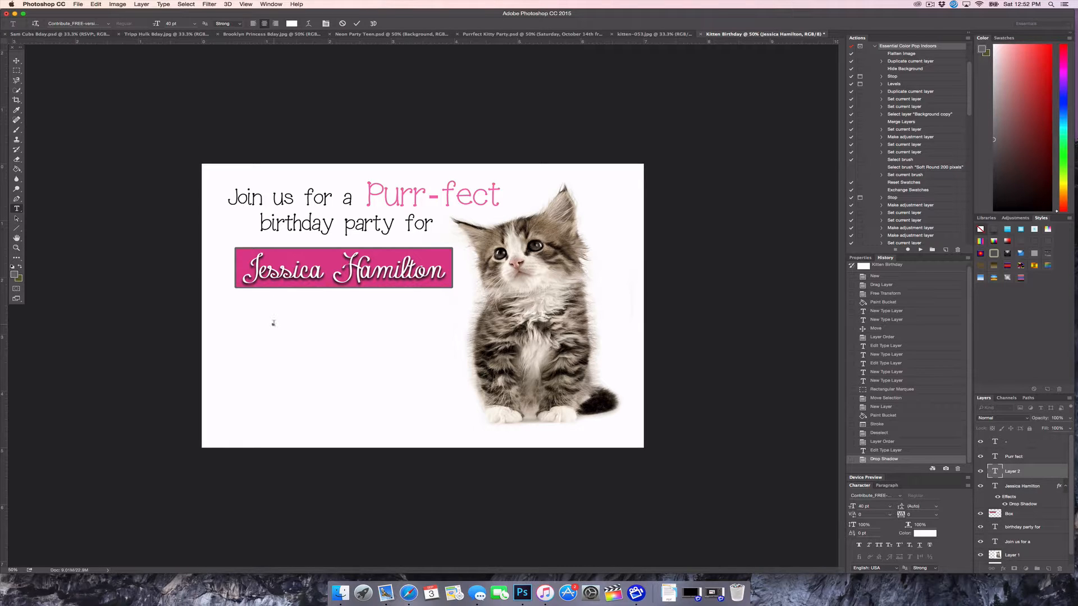
pyautogui.write('Satu')
pyautogui.moveTo(295, 315); pyautogui.dragTo(221, 313)
pyautogui.click(292, 24)
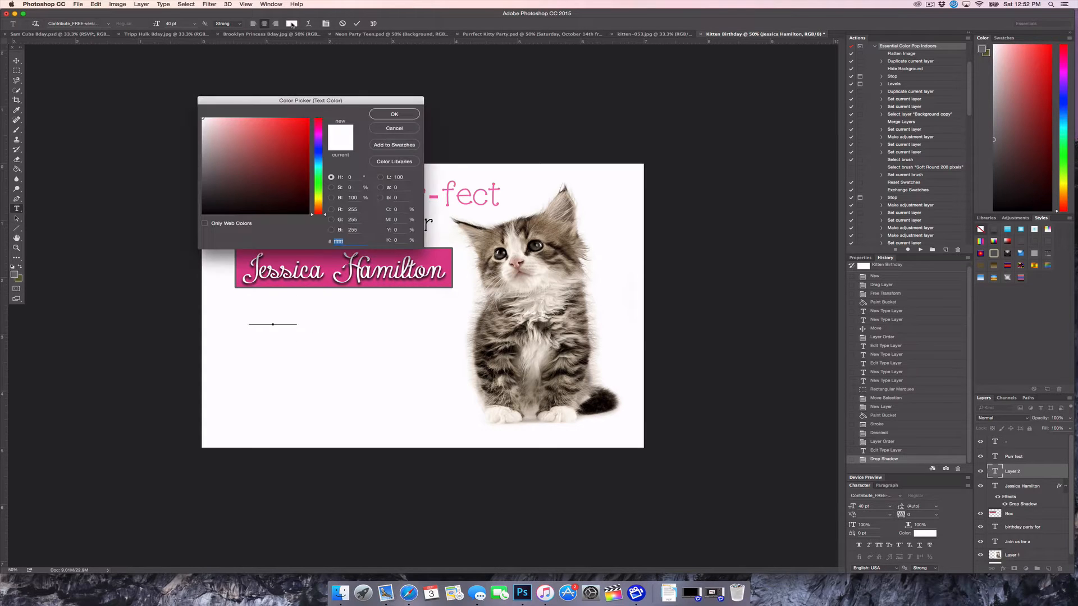
pyautogui.write('000000')
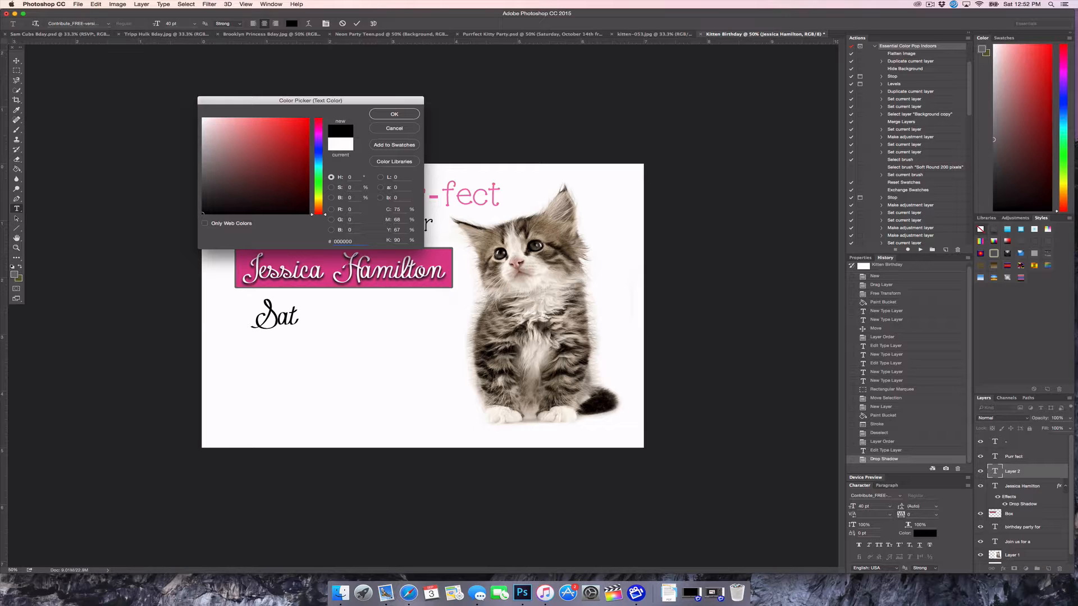
pyautogui.press('Return')
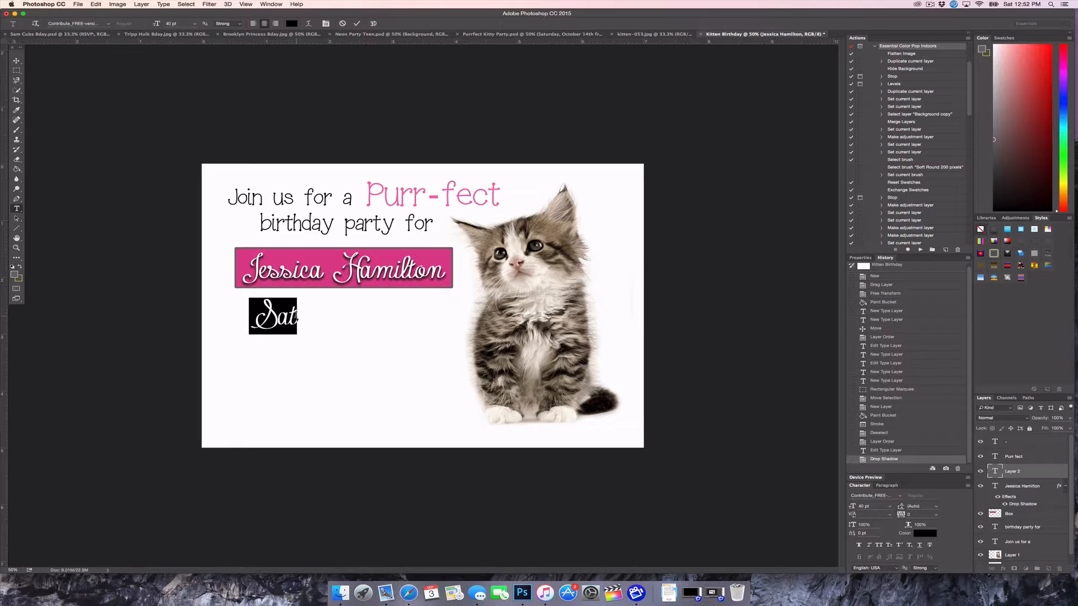
# Set the new text to Gill Sans Regular at 20 pt
pyautogui.click(109, 23)
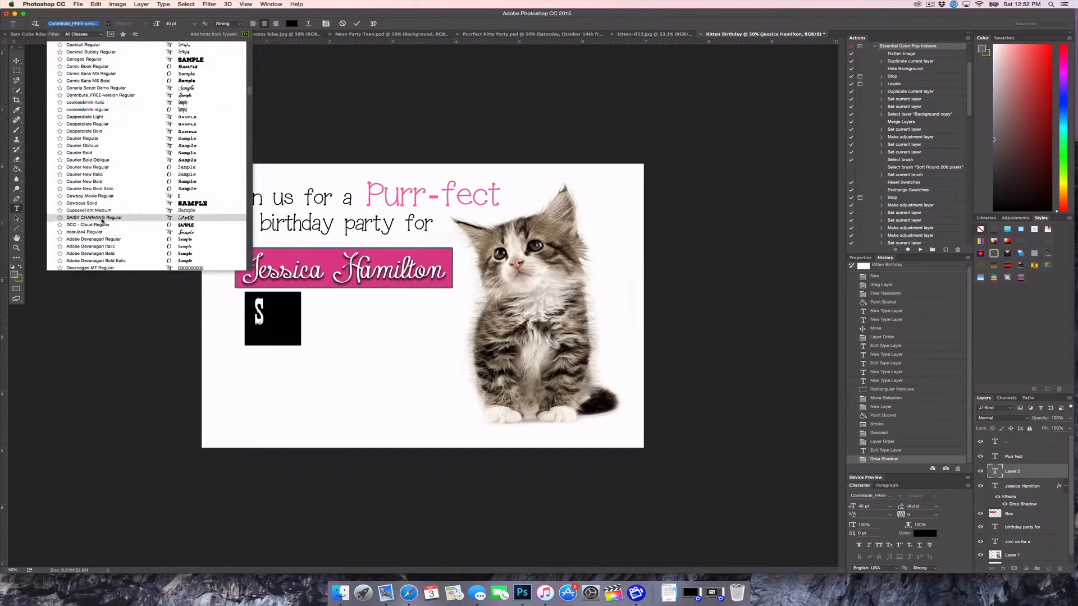
pyautogui.scroll(-10, 102, 221)
pyautogui.scroll(-1, 102, 222)
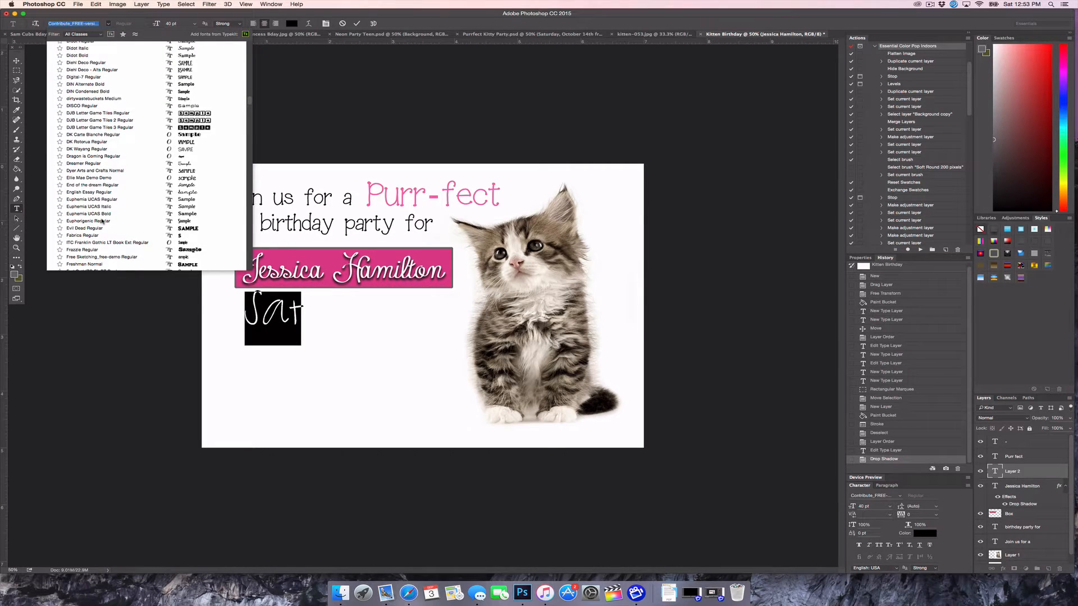
pyautogui.scroll(-5, 102, 222)
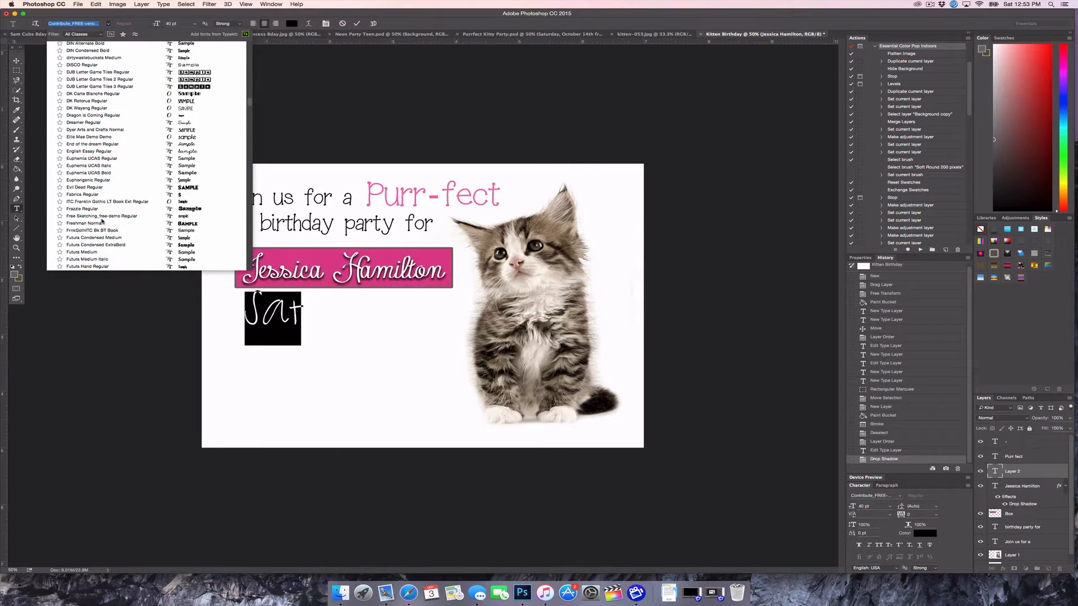
pyautogui.scroll(-1, 103, 221)
pyautogui.scroll(-1, 103, 222)
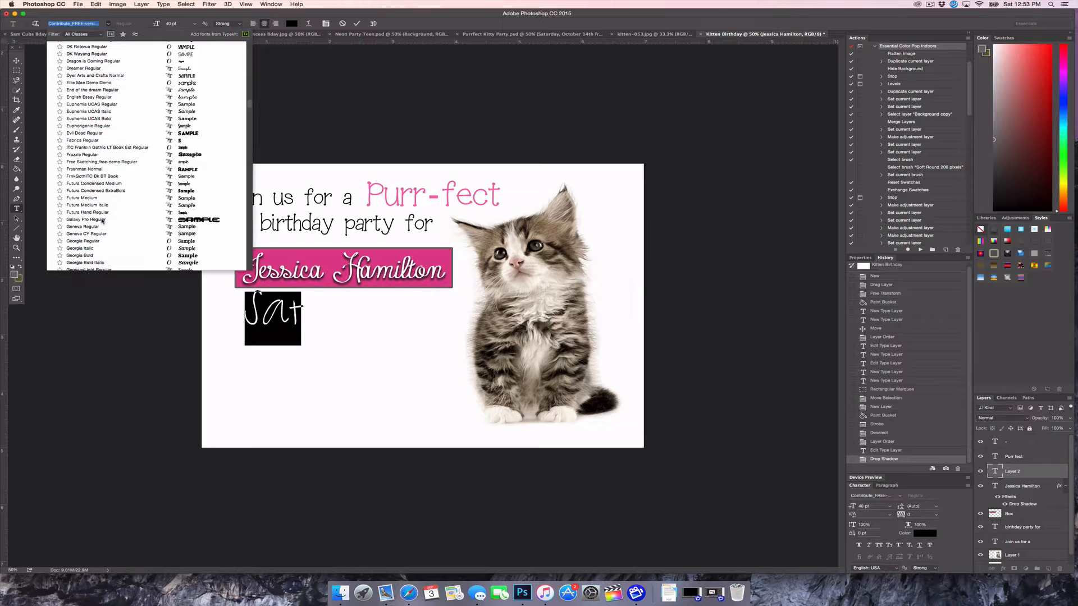
pyautogui.scroll(-3, 102, 222)
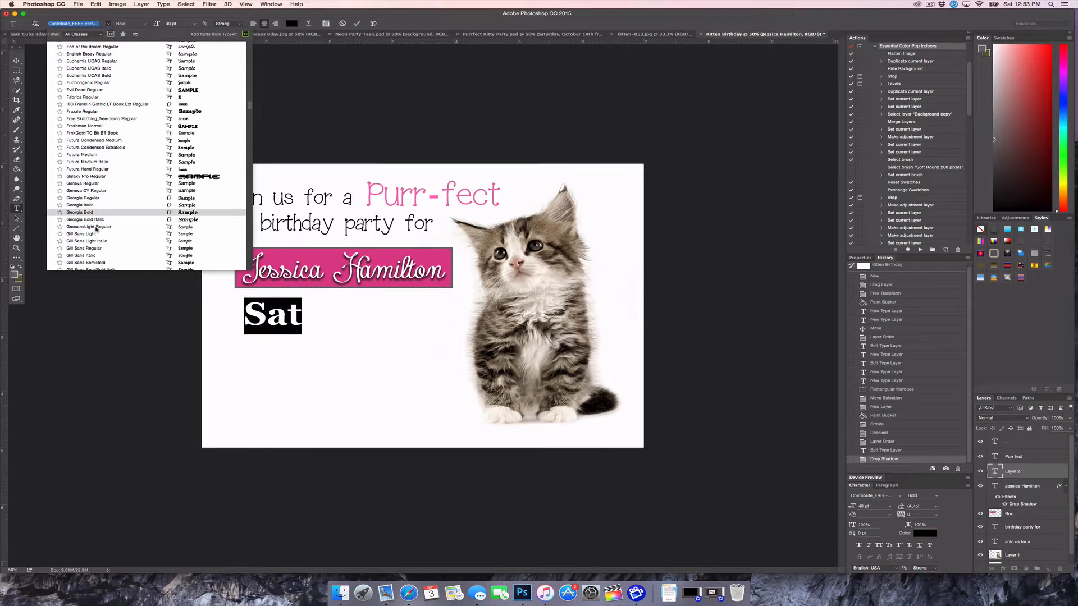
pyautogui.click(75, 250)
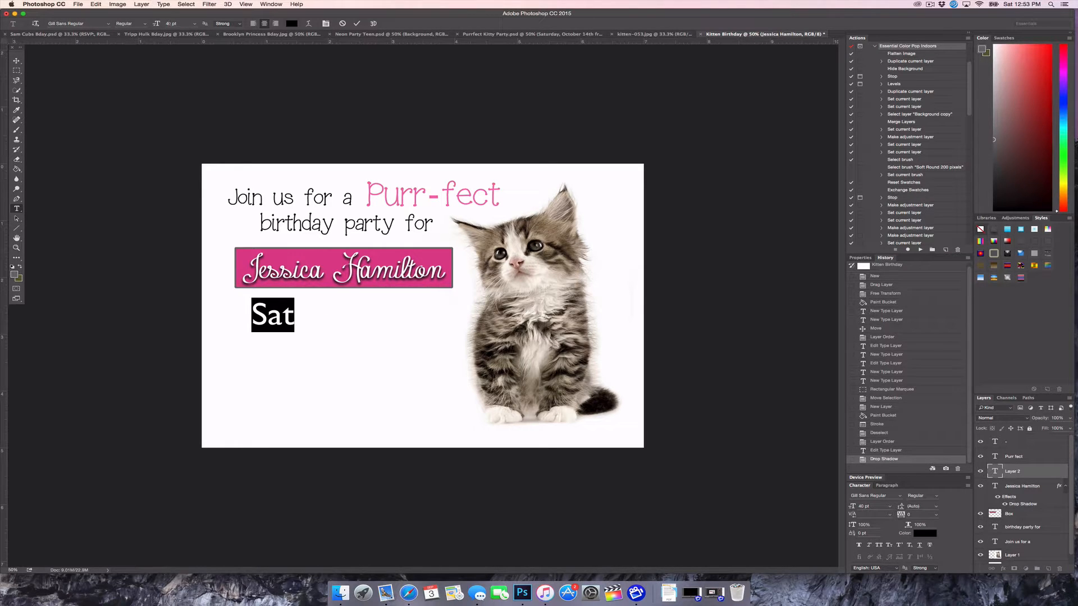
pyautogui.click(169, 23)
pyautogui.write('20')
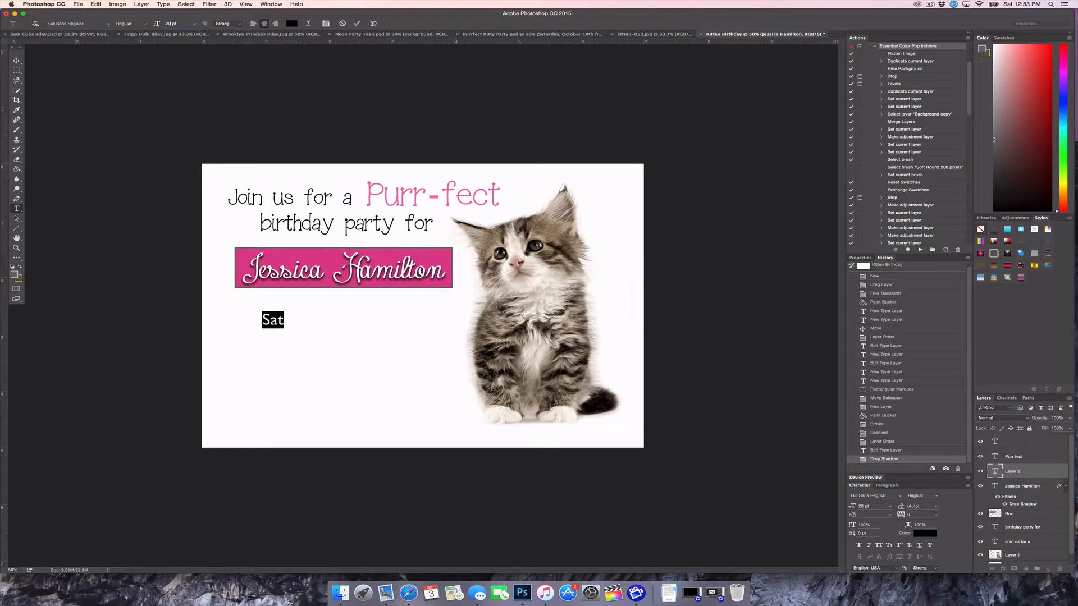
# Type 'Saturday, October 14th', 'from 5:00-7:00pm', then the venue name and address lines
pyautogui.click(285, 320)
pyautogui.write('urday')
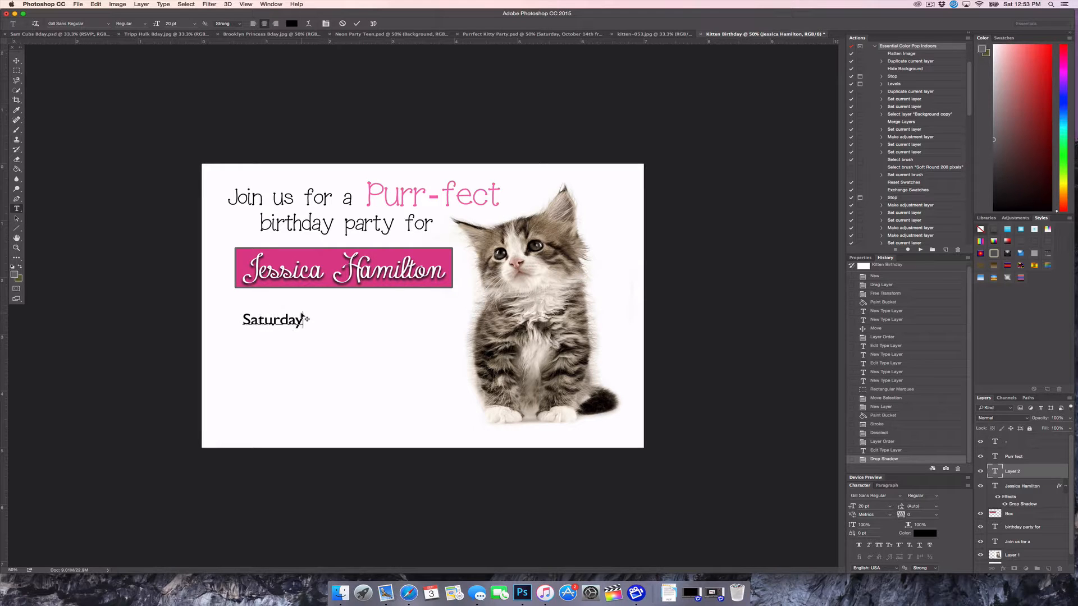
pyautogui.write(', October 14th')
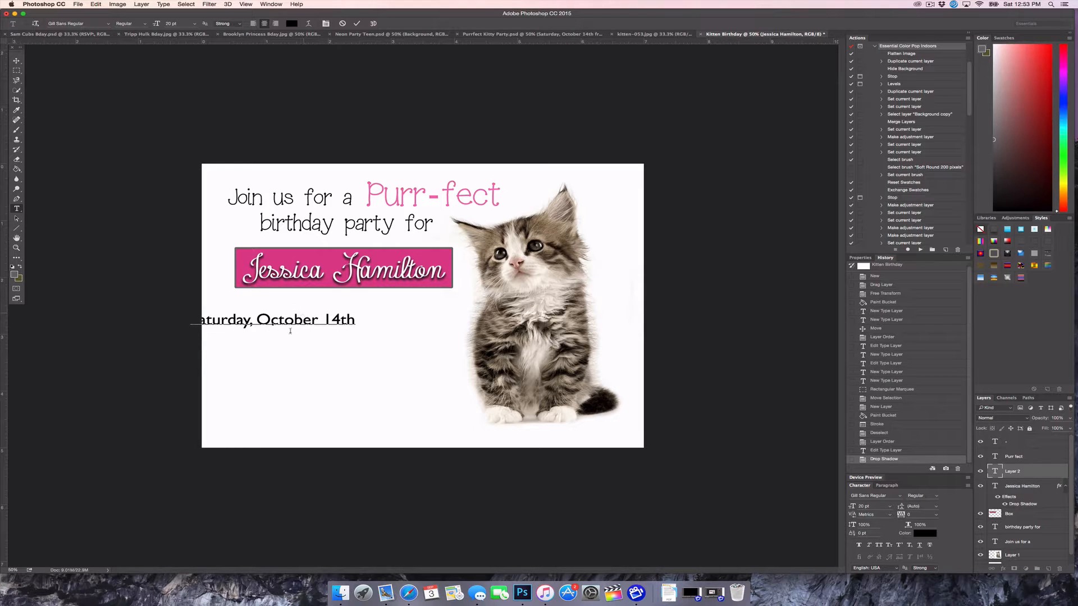
pyautogui.moveTo(247, 368); pyautogui.dragTo(306, 363)
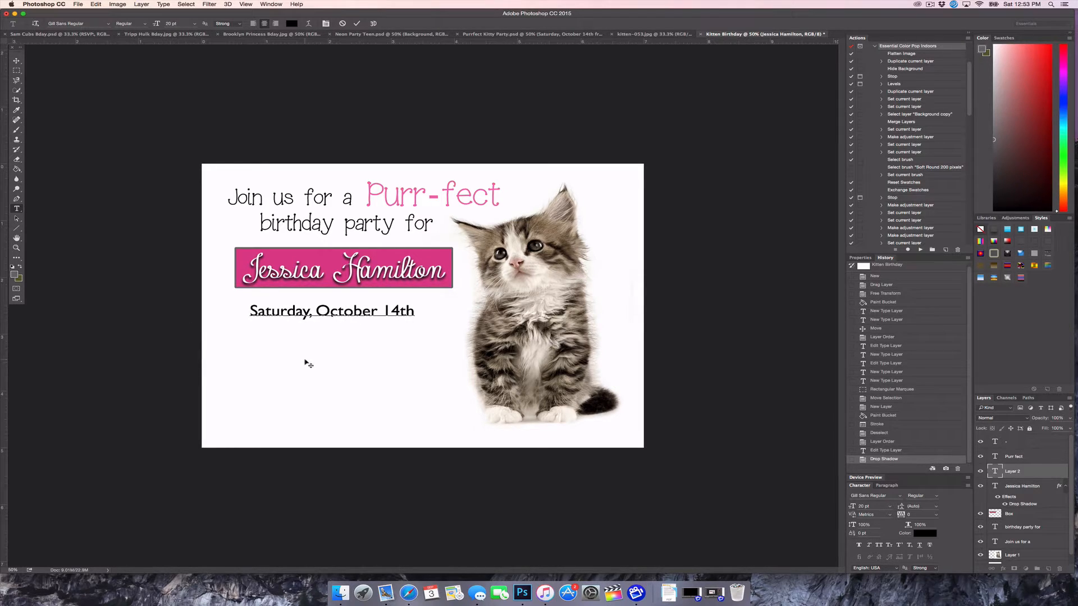
pyautogui.press('Return')
pyautogui.write('from 5:00-7:00')
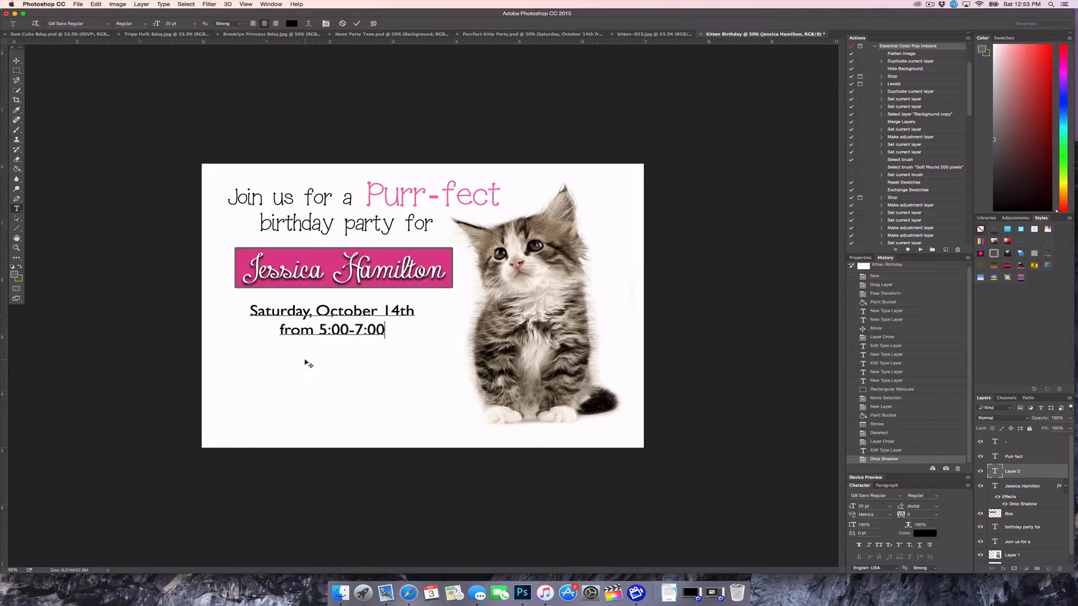
pyautogui.write('pm')
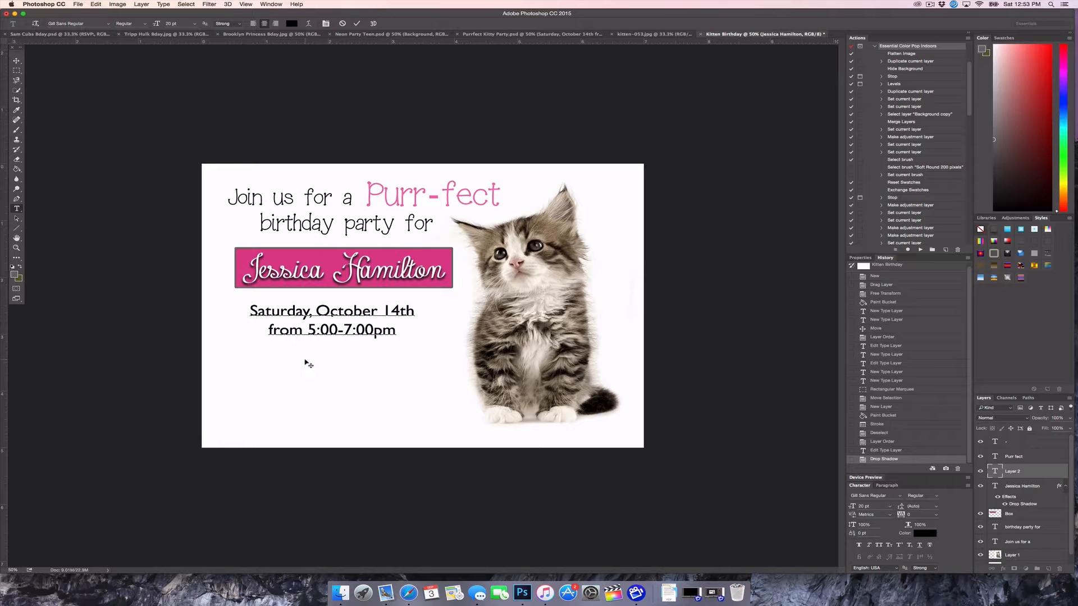
pyautogui.press('Return')
pyautogui.write("Jessica's House")
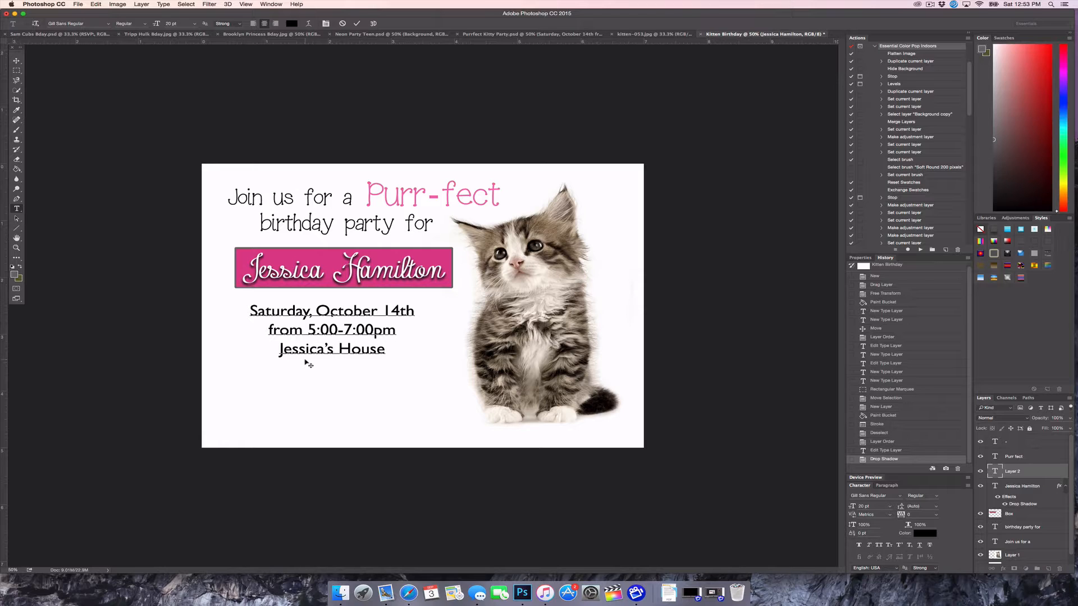
pyautogui.press('Return')
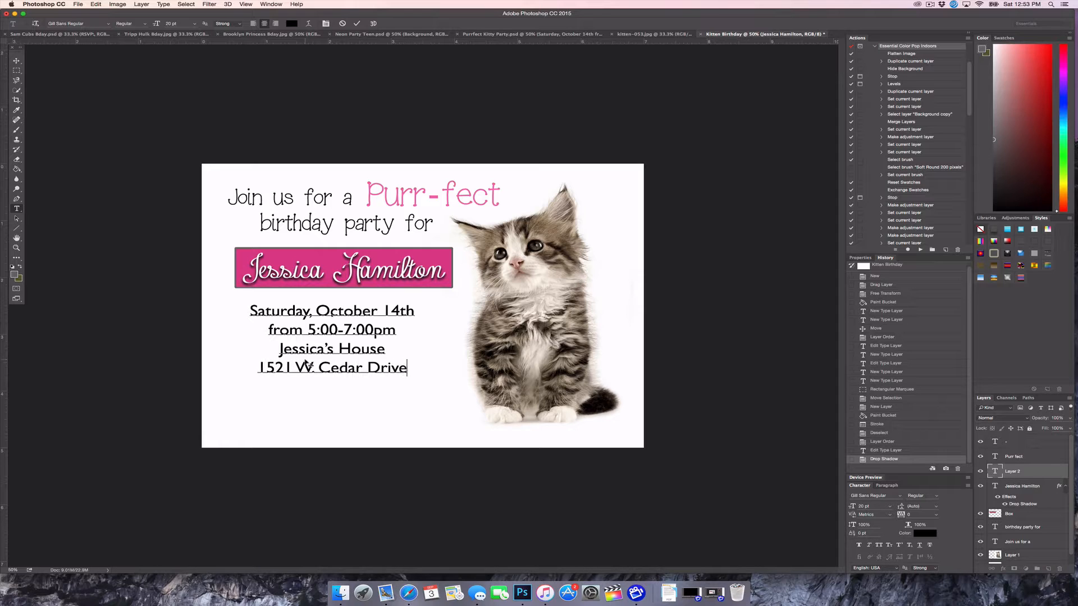
pyautogui.press('Return')
pyautogui.write('Millcreek')
pyautogui.moveTo(417, 412); pyautogui.dragTo(421, 411)
# Add an 'RSVP to' line with the contact's first name and phone number at the bottom left
pyautogui.click(16, 60)
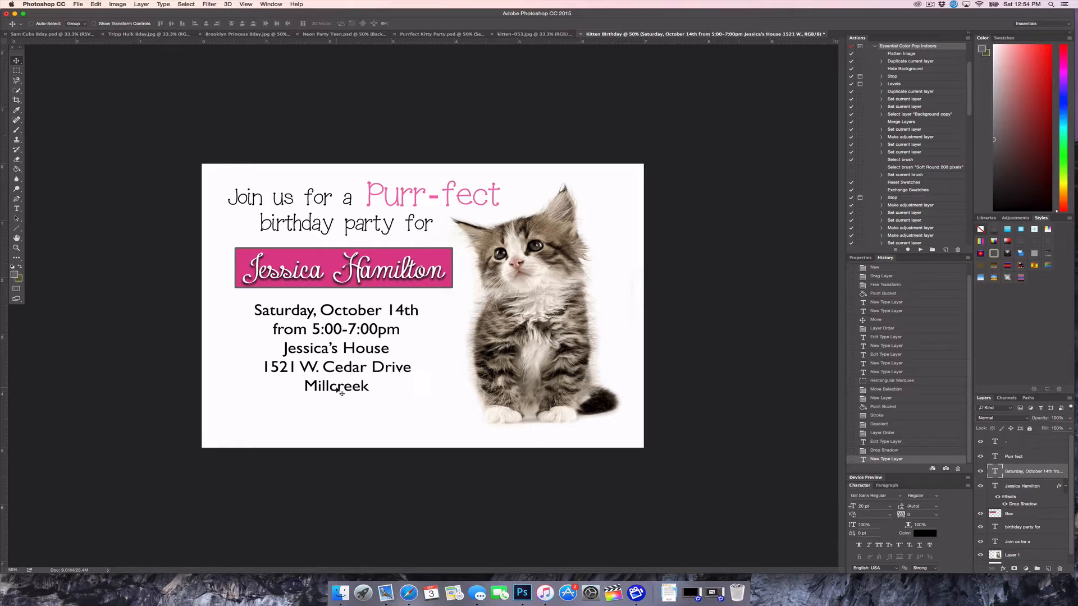
pyautogui.click(17, 209)
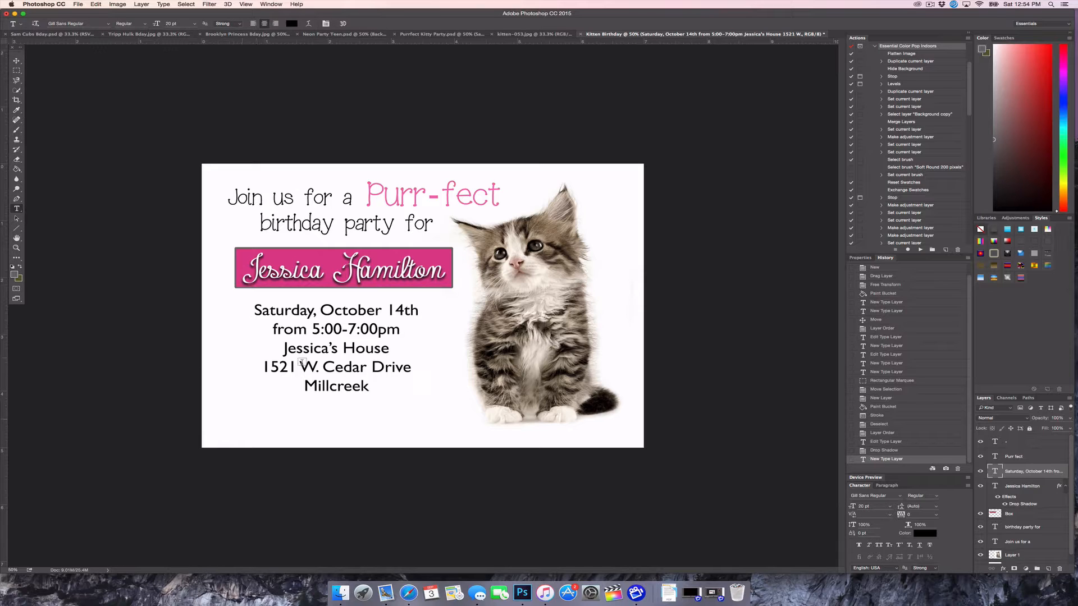
pyautogui.click(246, 427)
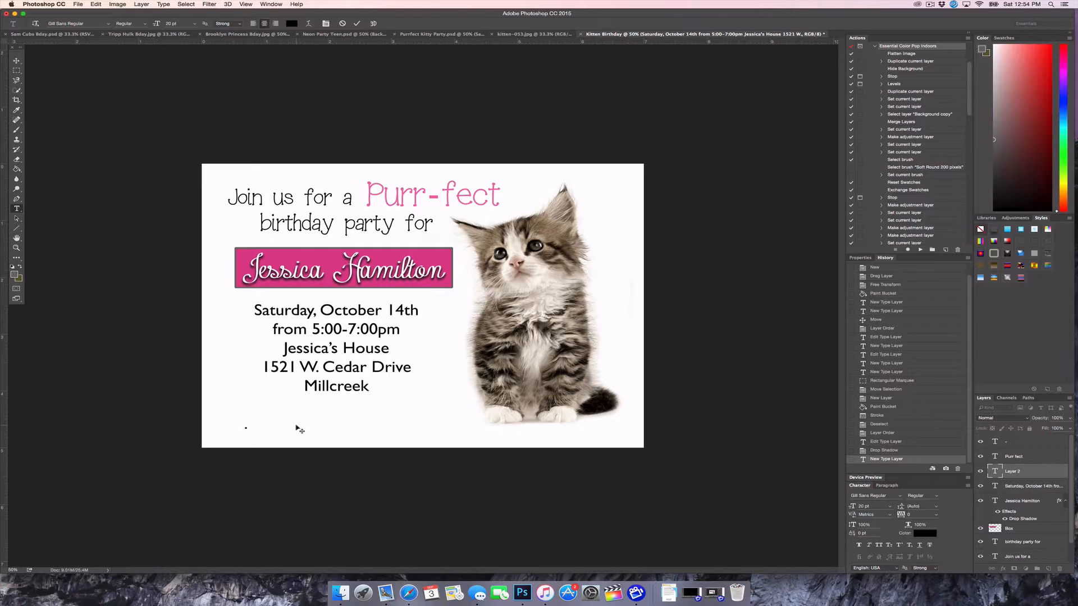
pyautogui.write('RSVP')
pyautogui.write(' to')
pyautogui.write(' Mandy ')
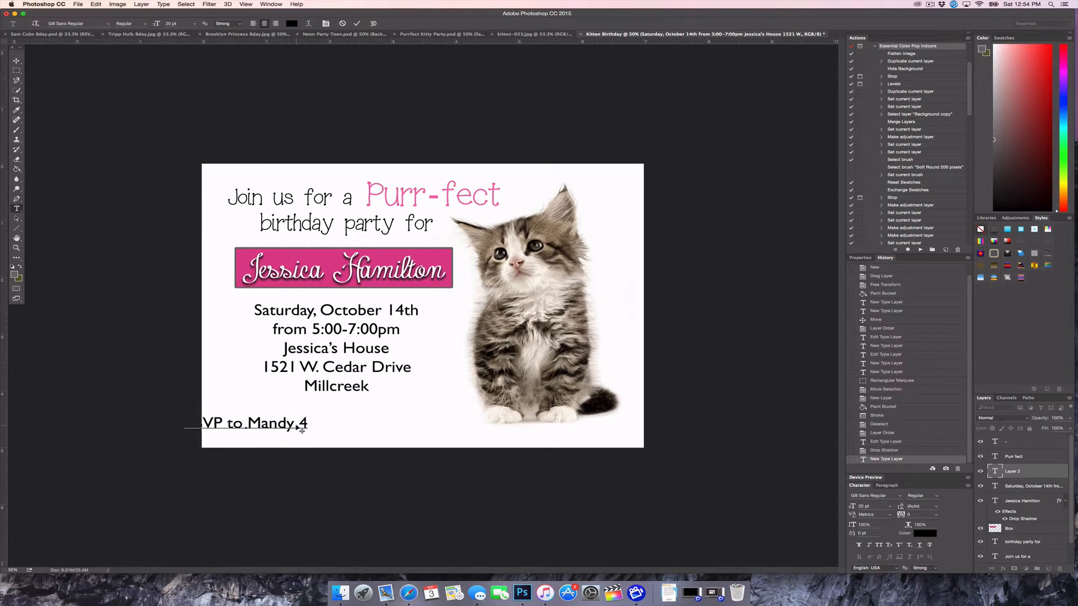
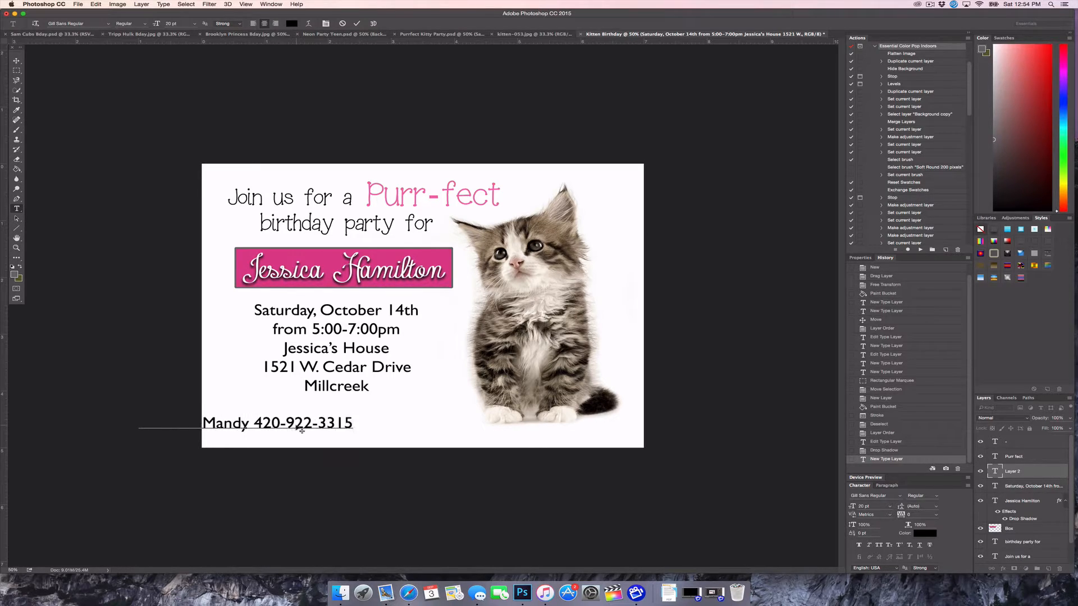
pyautogui.moveTo(257, 479); pyautogui.dragTo(340, 478)
pyautogui.click(17, 212)
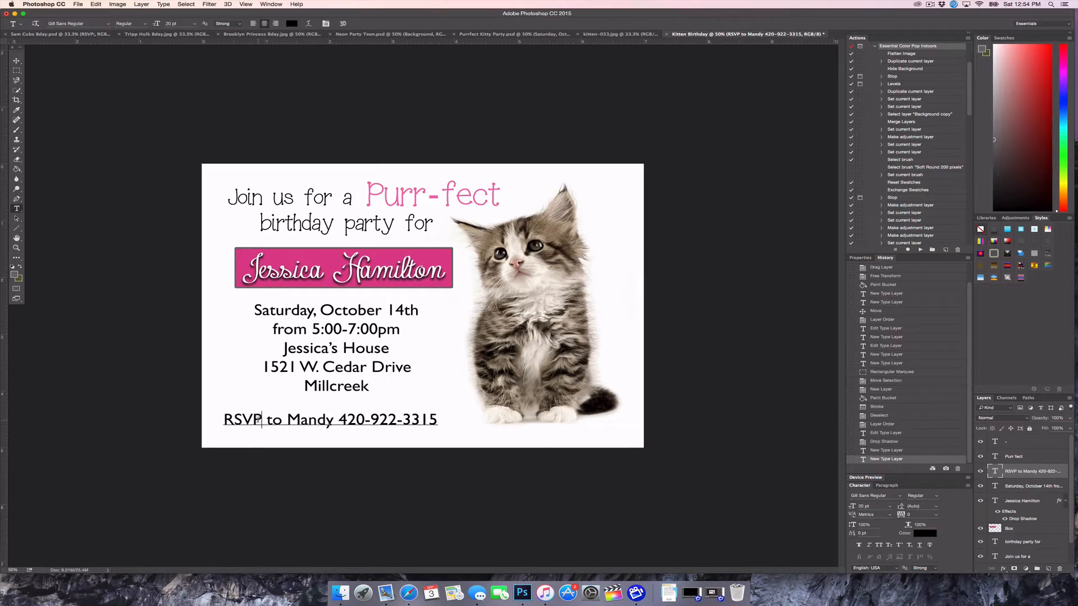
# Recolour the word RSVP by sampling the pink of the Purr-fect heading
pyautogui.doubleClick(237, 419)
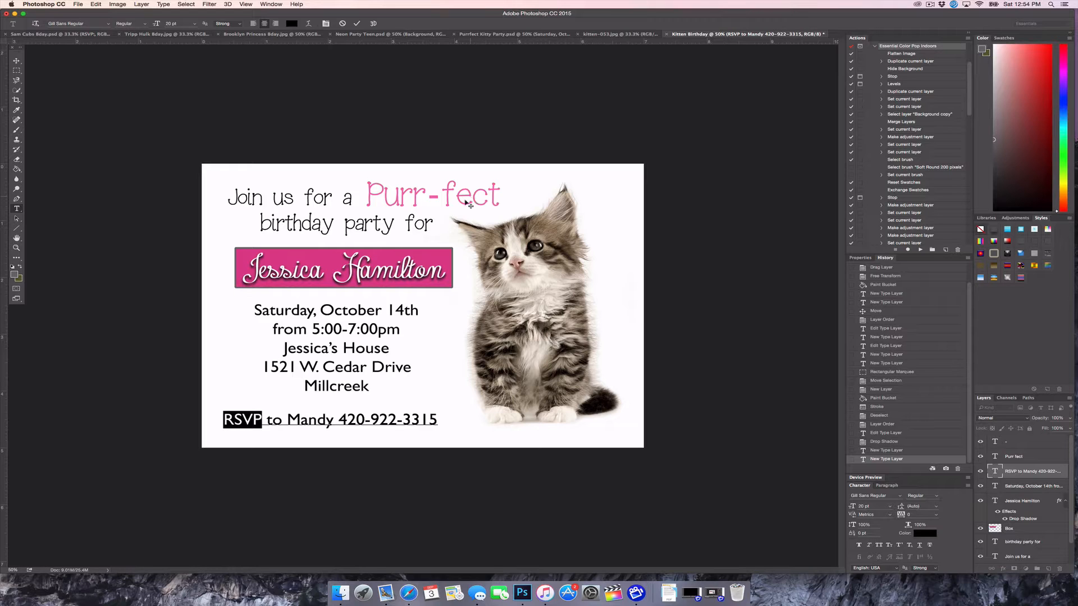
pyautogui.click(292, 24)
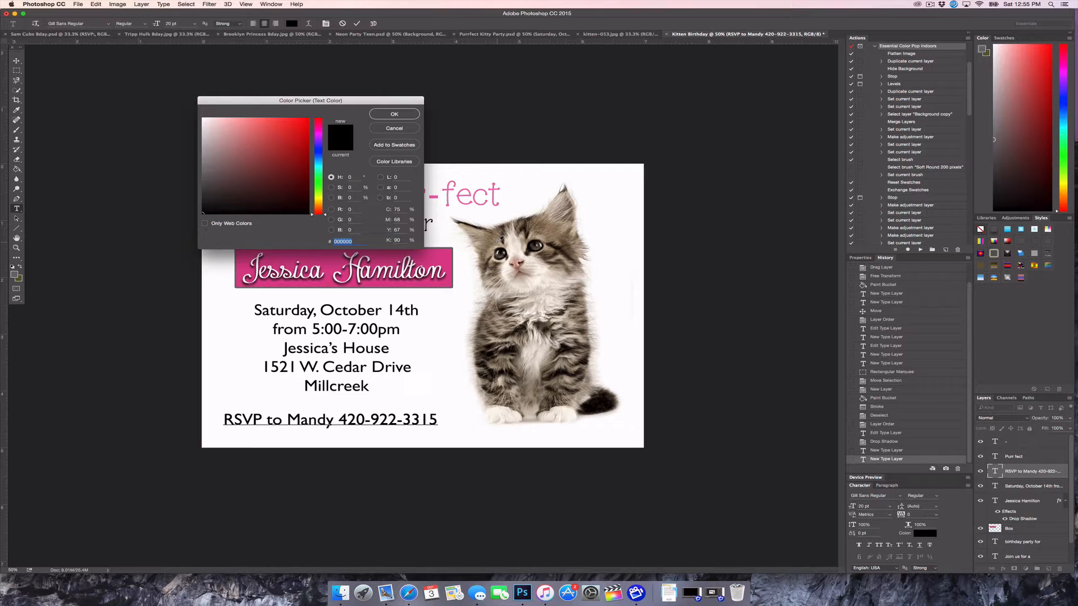
pyautogui.click(495, 182)
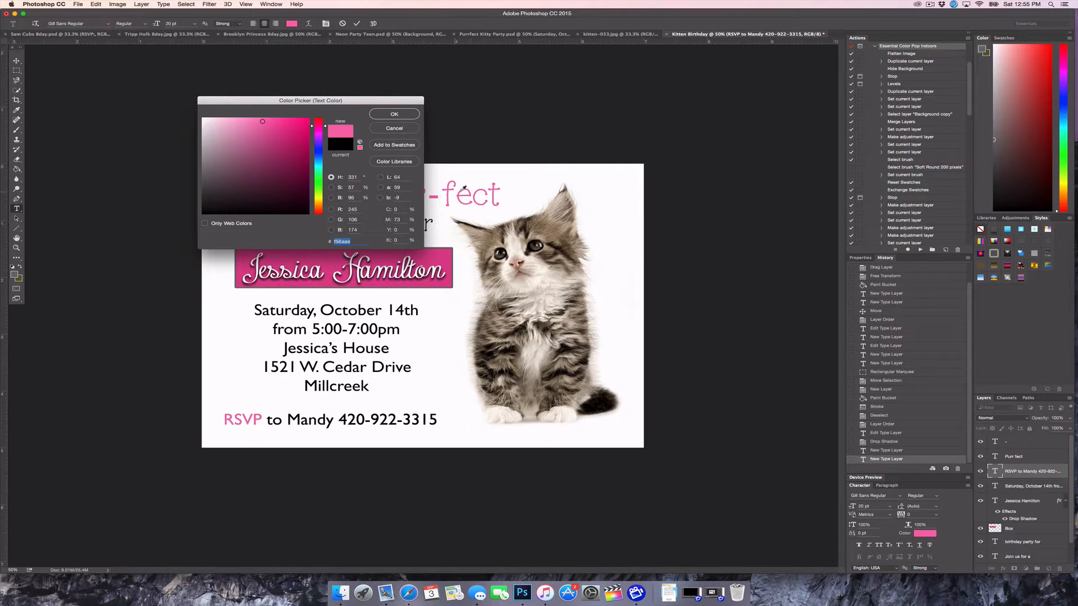
pyautogui.click(385, 113)
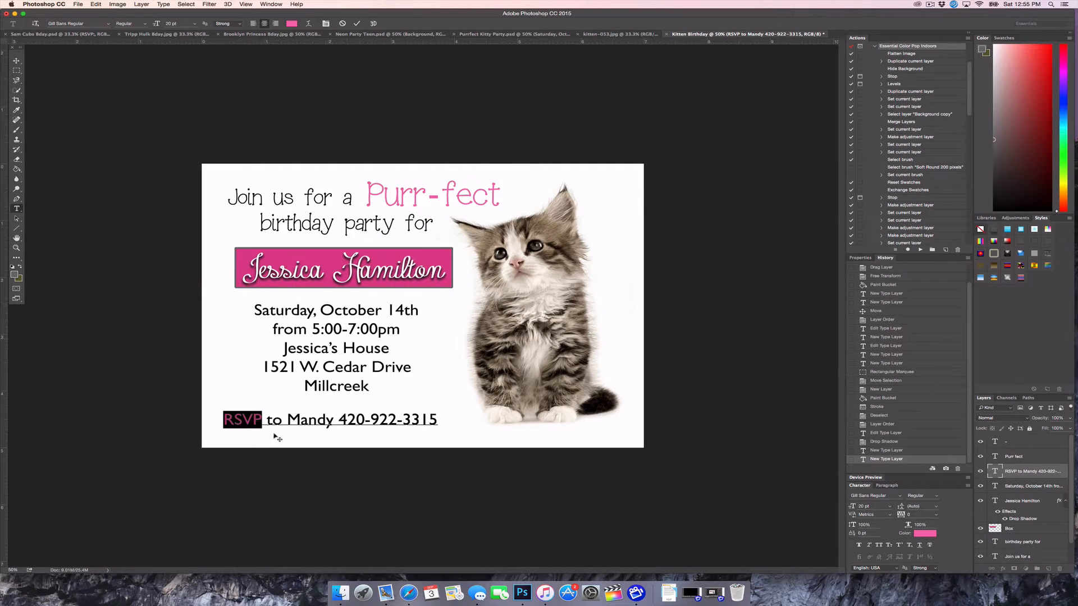
pyautogui.click(265, 418)
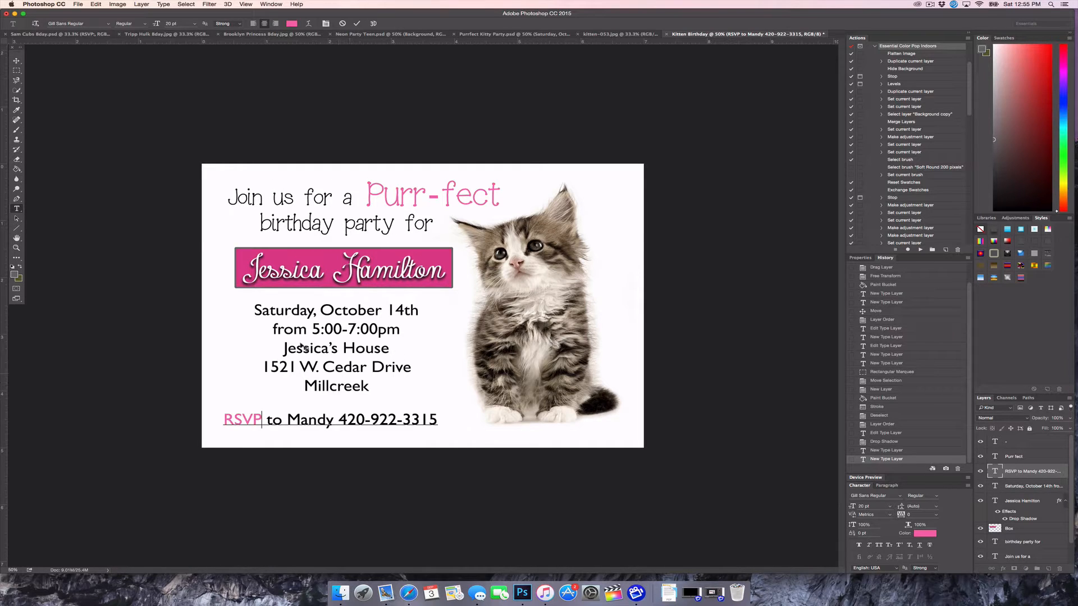
pyautogui.click(16, 60)
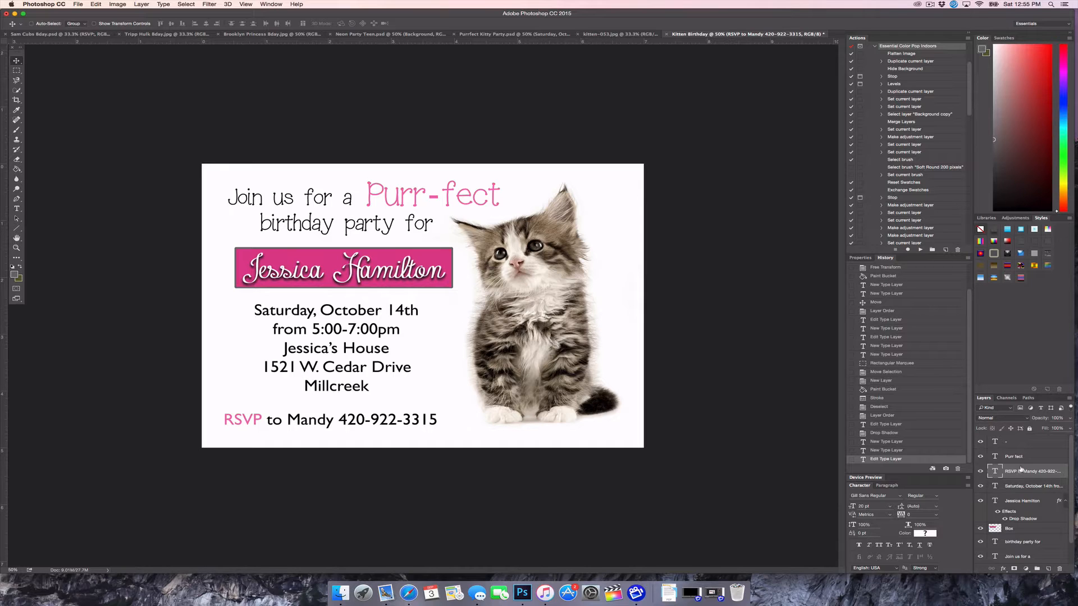
# Lower the 'birthday party for' line and shift 'Join us for a' down and left
pyautogui.scroll(-2, 1028, 514)
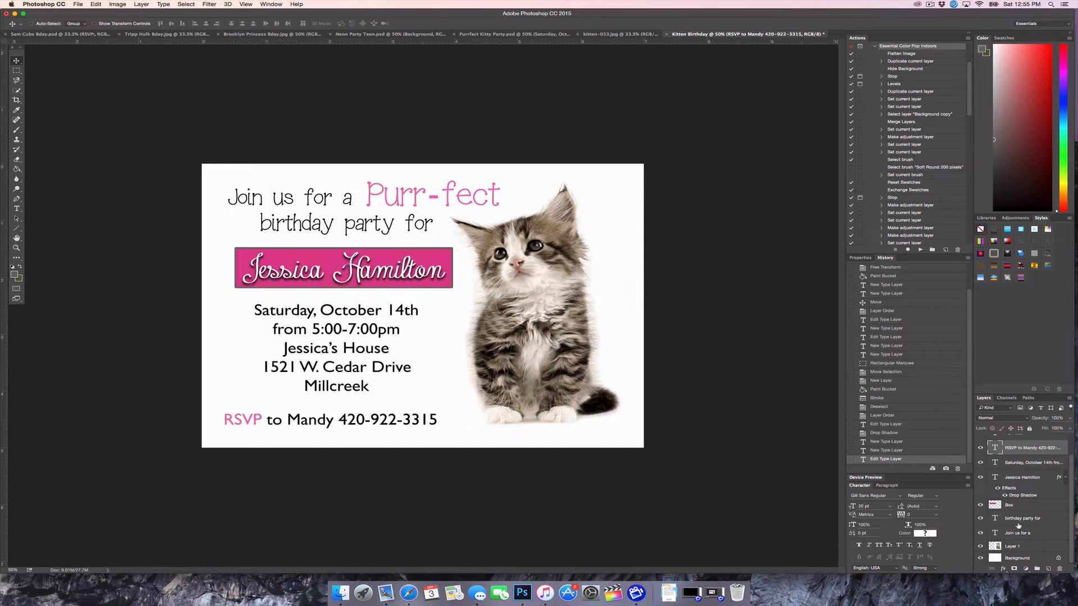
pyautogui.click(1019, 519)
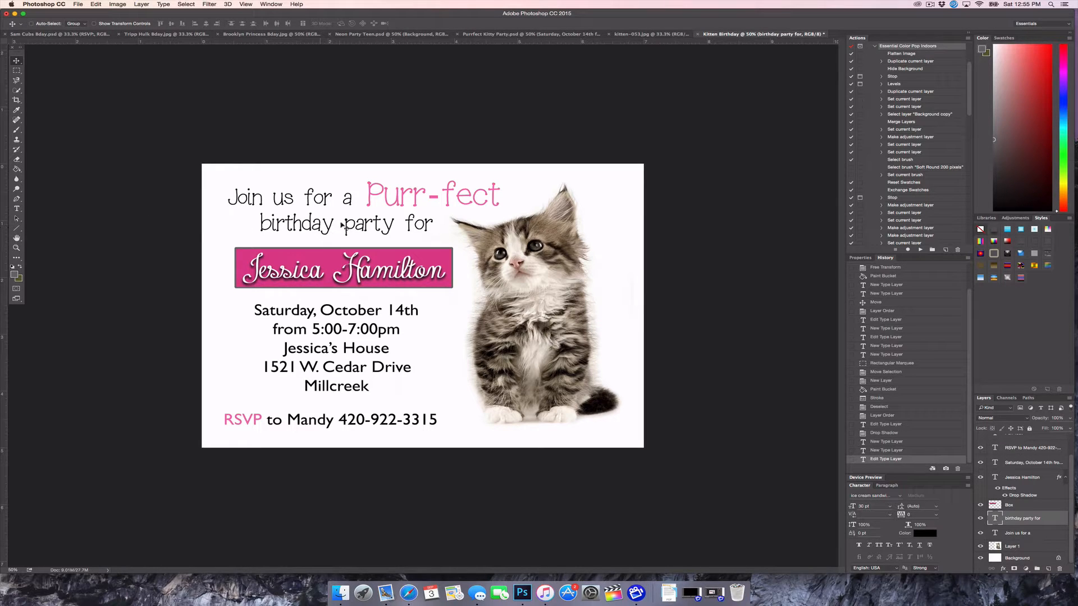
pyautogui.moveTo(343, 226); pyautogui.dragTo(343, 230)
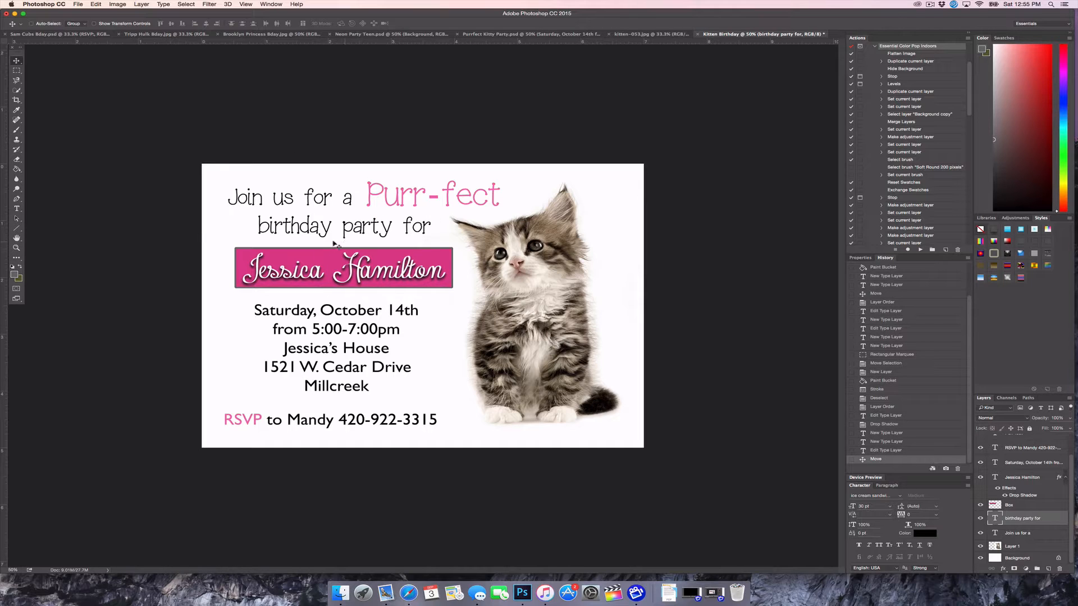
pyautogui.moveTo(348, 233); pyautogui.dragTo(348, 234)
pyautogui.moveTo(347, 233); pyautogui.dragTo(348, 232)
pyautogui.click(1022, 533)
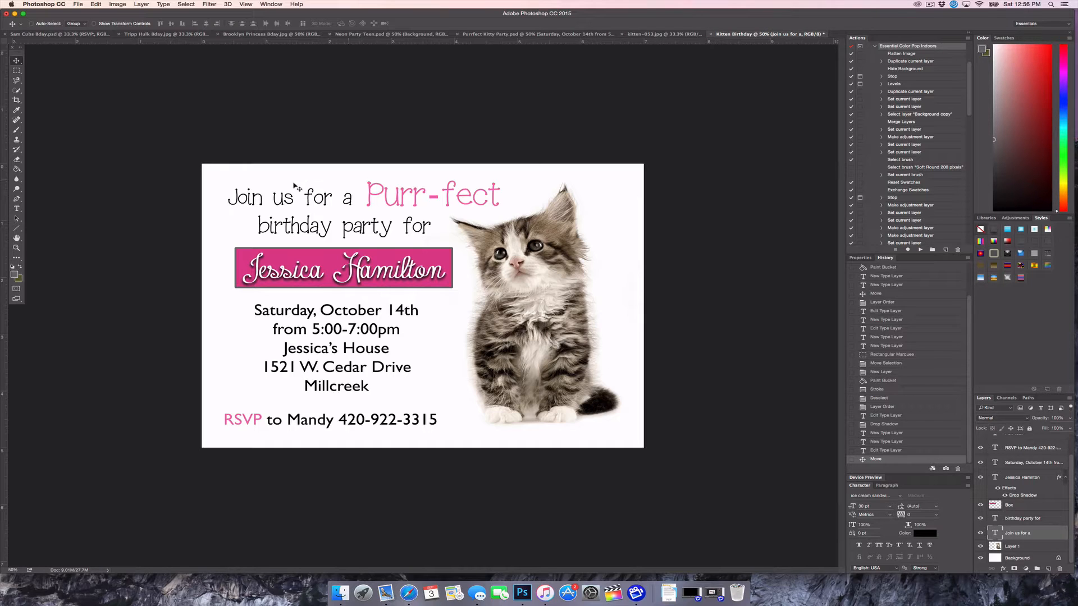
pyautogui.moveTo(294, 186); pyautogui.dragTo(299, 200)
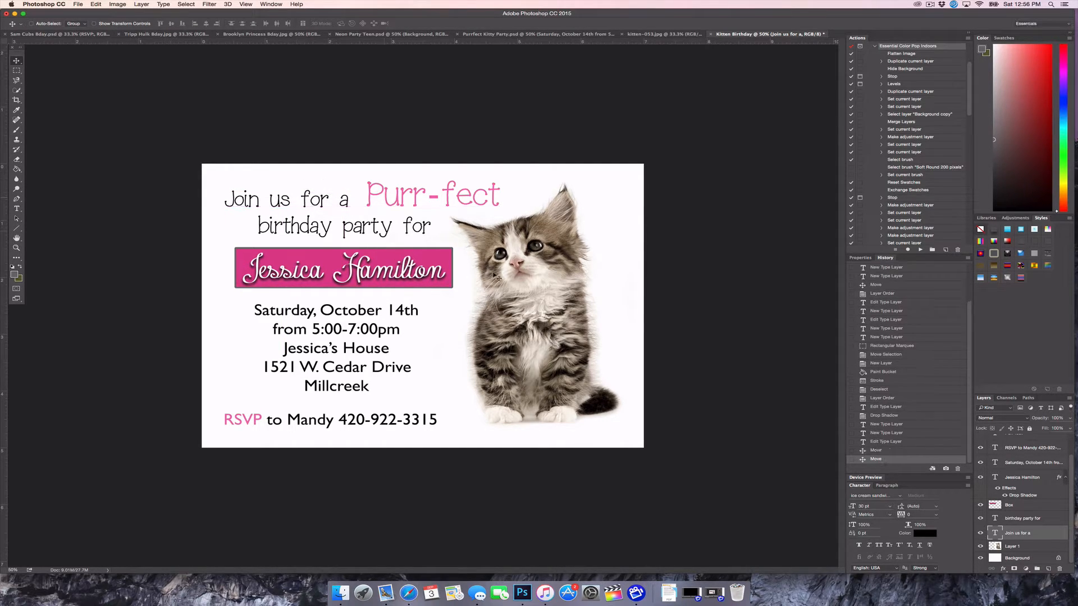
# Nudge Purr-fect and its hyphen slightly left and down
pyautogui.scroll(2, 1025, 533)
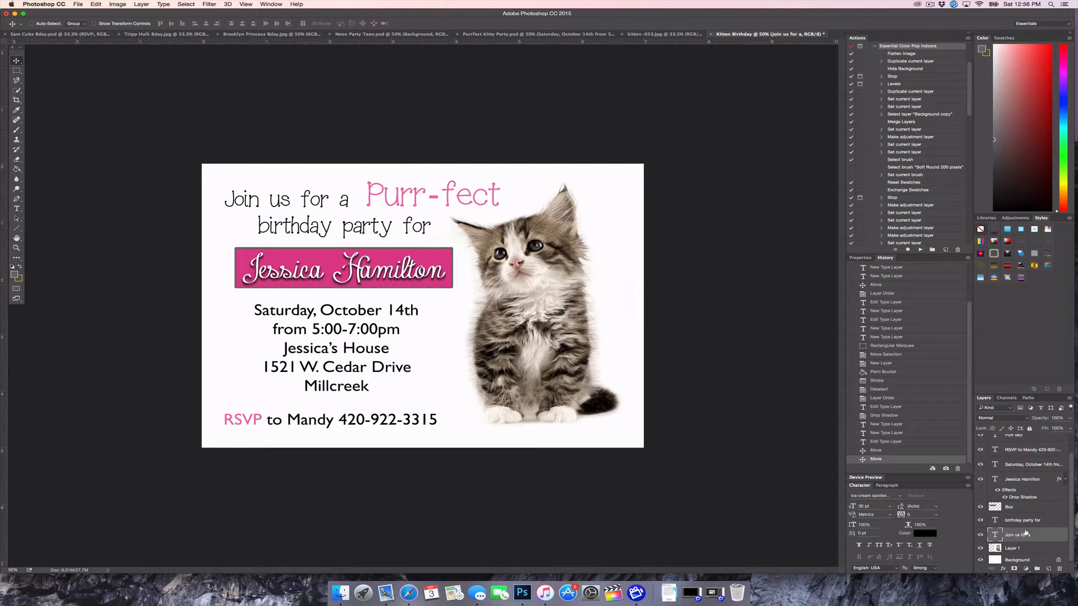
pyautogui.click(1016, 457)
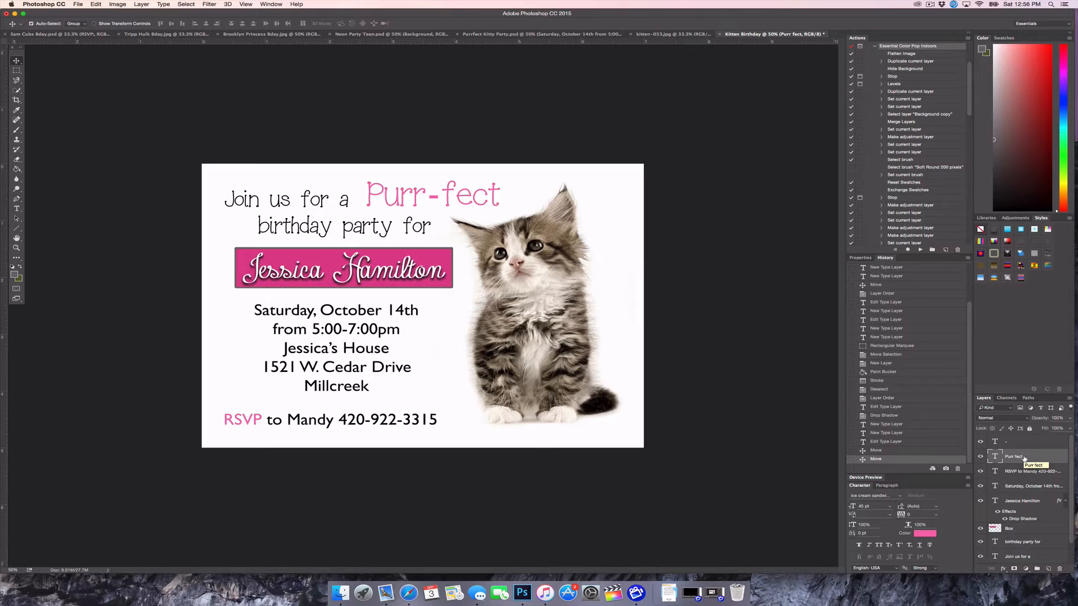
pyautogui.keyDown('shift'); pyautogui.click(1025, 447); pyautogui.keyUp('shift')
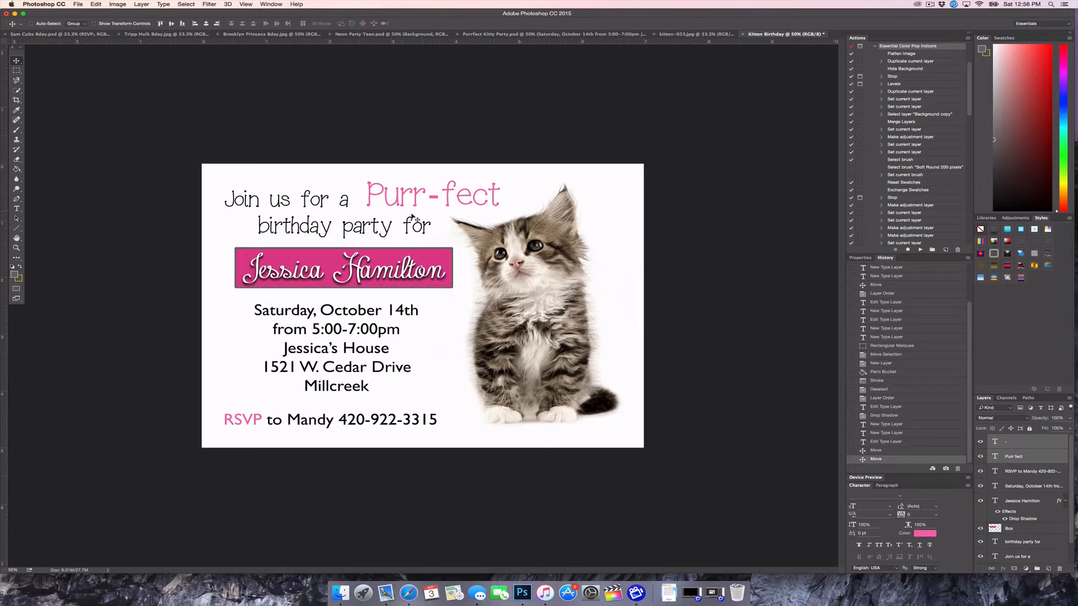
pyautogui.moveTo(416, 218); pyautogui.dragTo(410, 220)
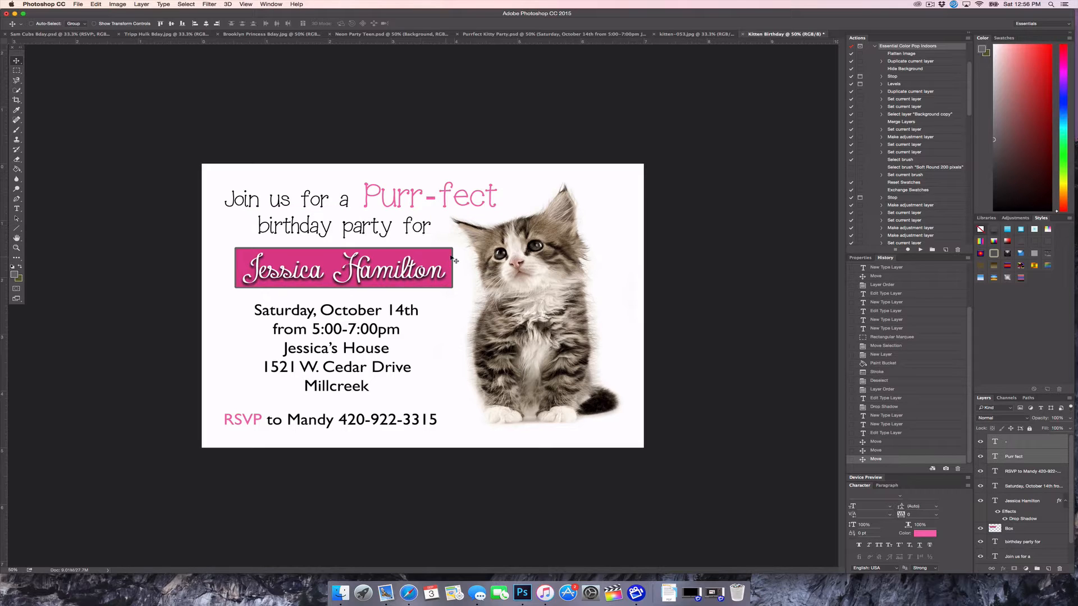
pyautogui.moveTo(457, 249); pyautogui.dragTo(452, 258)
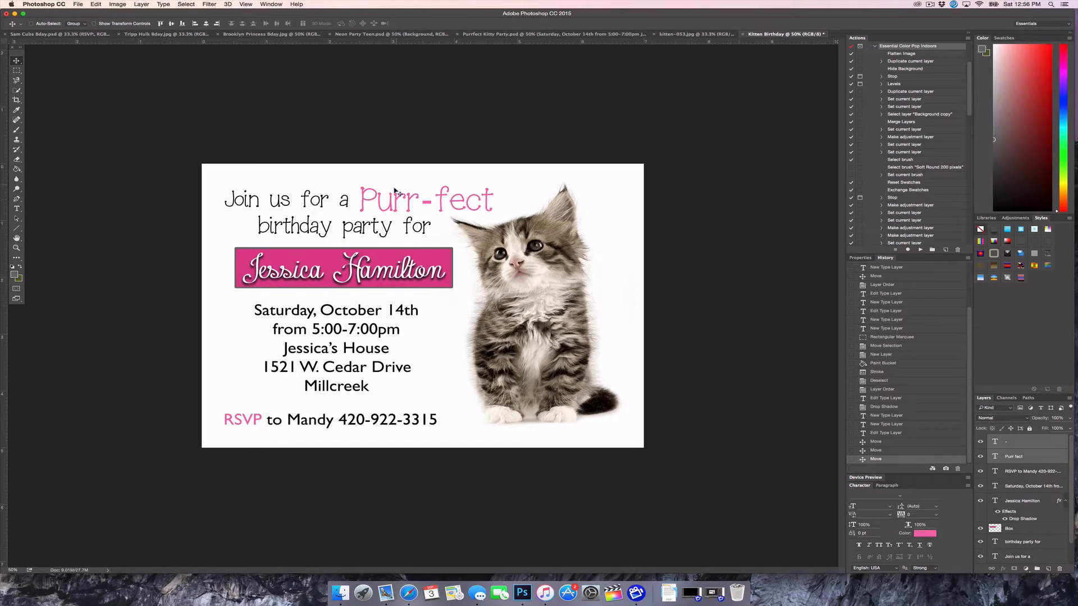
# Link the Purr fect and hyphen layers, then test-move Purr-fect and undo it via History
pyautogui.rightClick(1052, 440)
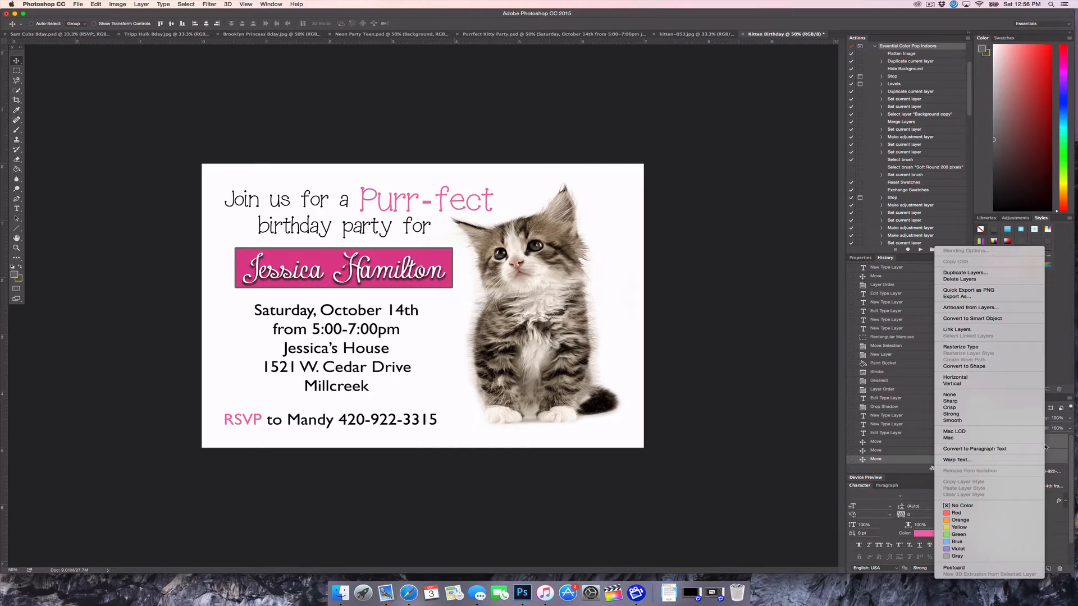
pyautogui.click(947, 330)
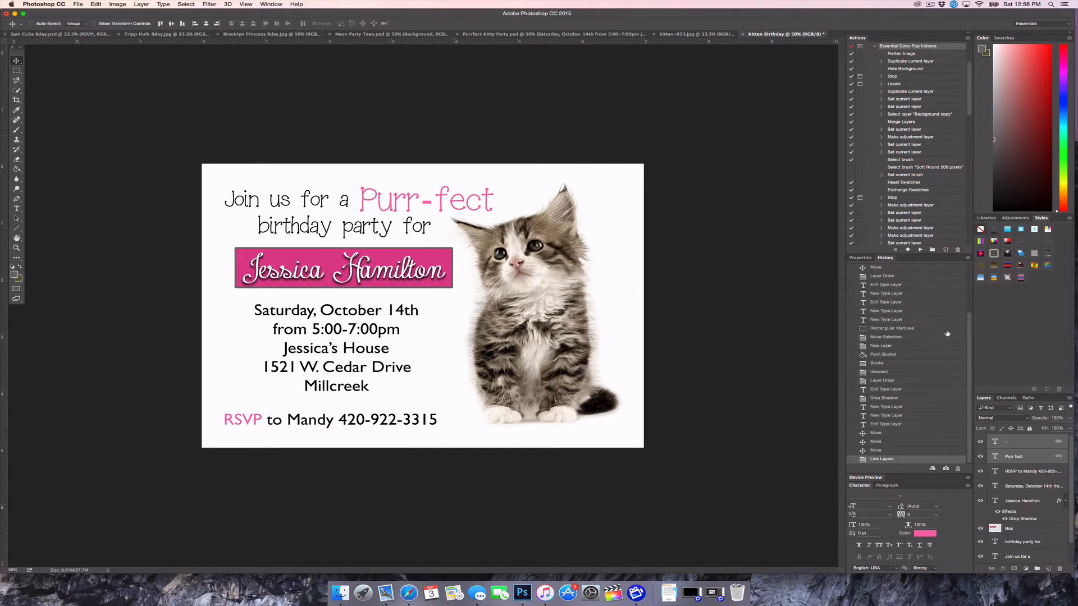
pyautogui.click(1008, 457)
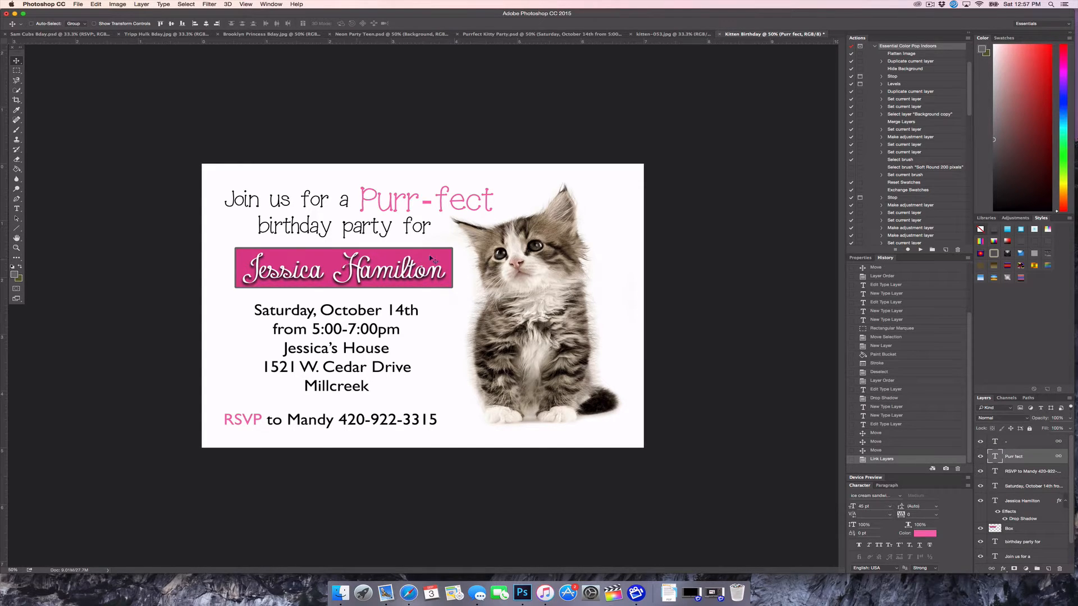
pyautogui.moveTo(441, 234); pyautogui.dragTo(445, 230)
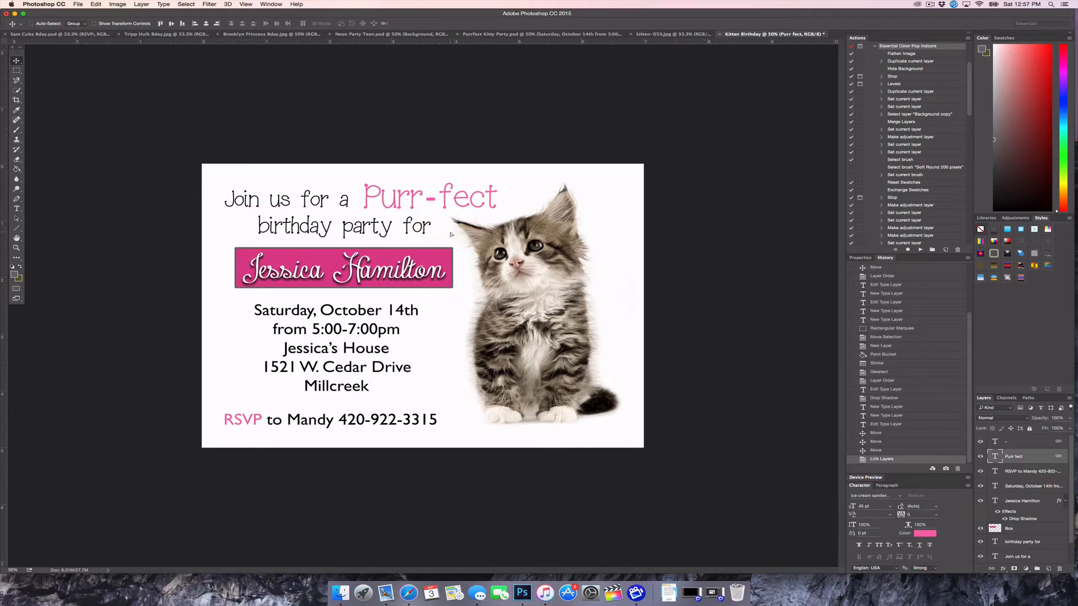
pyautogui.click(884, 450)
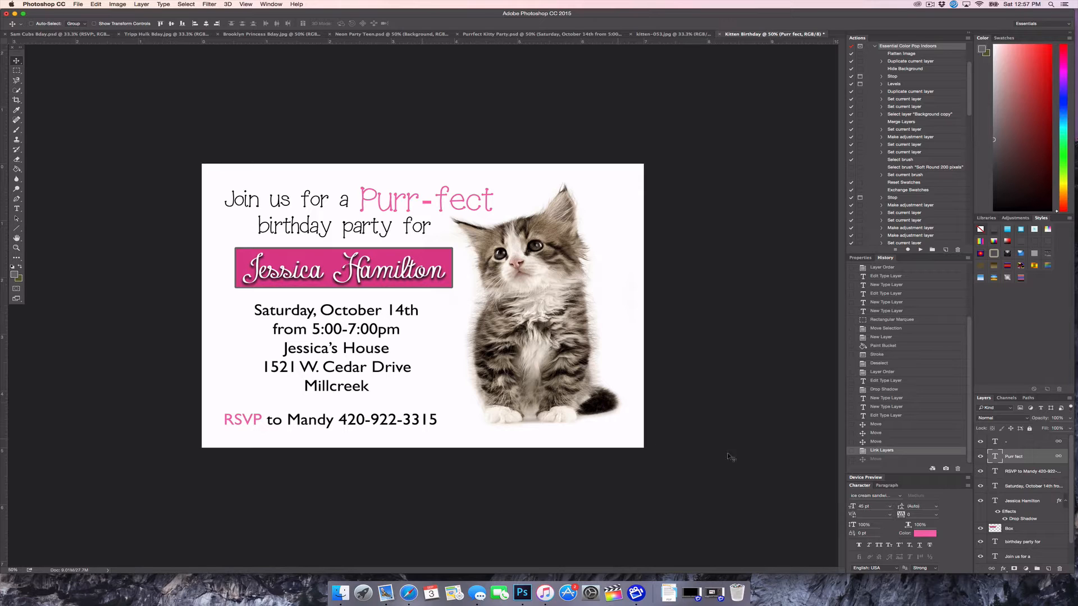
pyautogui.scroll(-2, 1030, 505)
pyautogui.scroll(2, 1031, 509)
pyautogui.click(1023, 486)
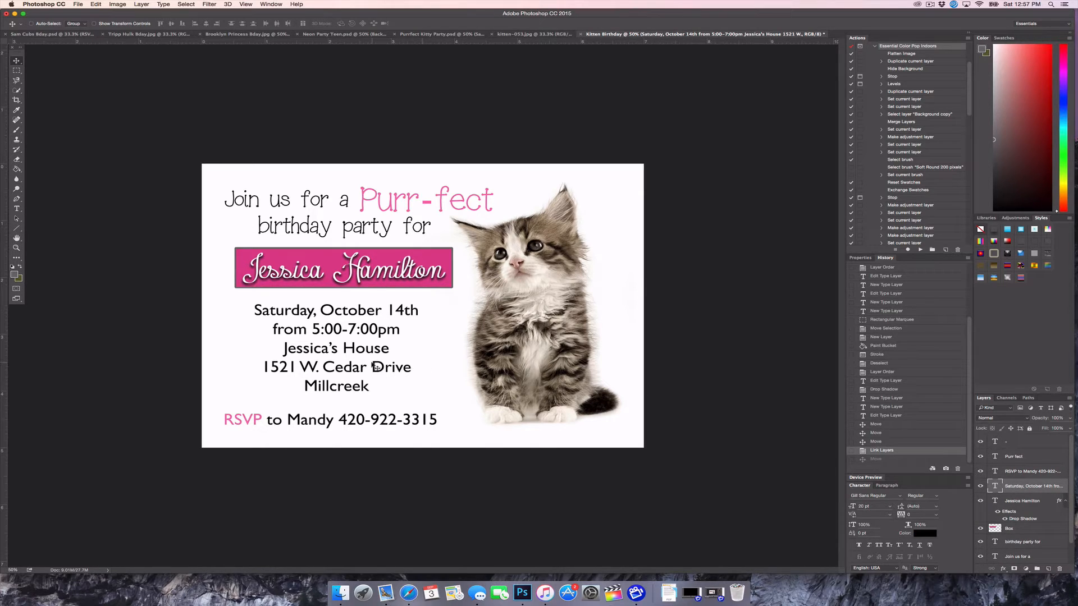
# Nudge the Saturday party details slightly right and move the RSVP line up and right
pyautogui.moveTo(373, 366); pyautogui.dragTo(380, 364)
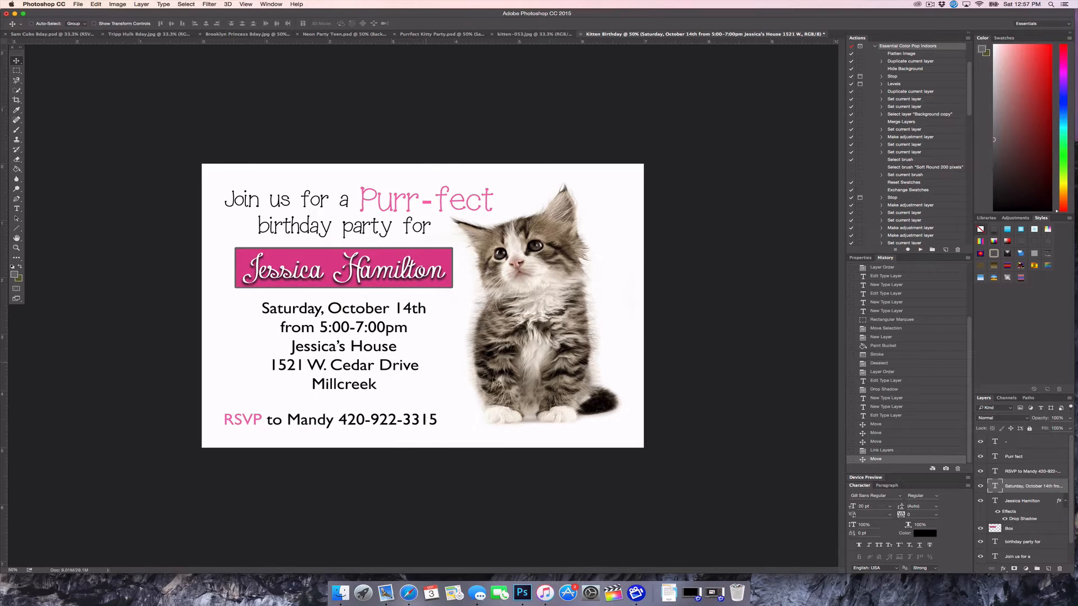
pyautogui.click(1029, 468)
pyautogui.moveTo(373, 419); pyautogui.dragTo(384, 410)
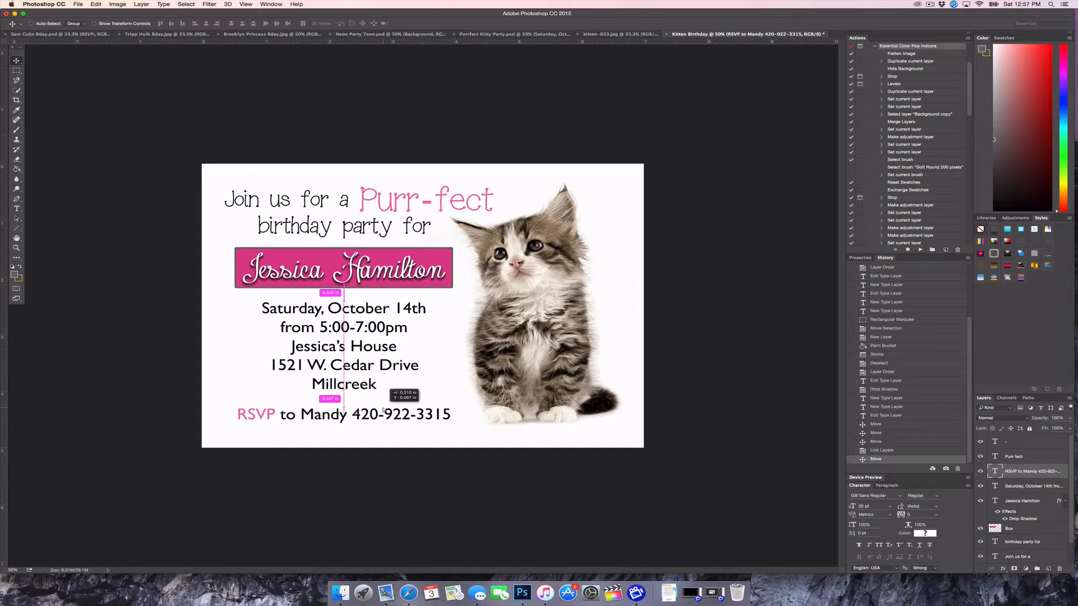
pyautogui.moveTo(383, 410); pyautogui.dragTo(384, 411)
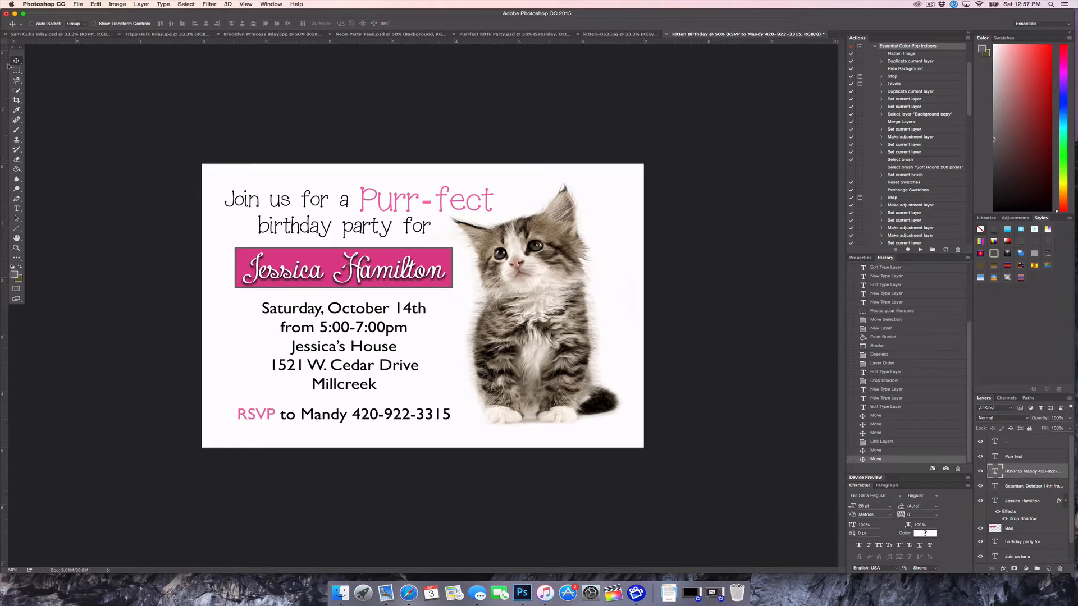
# Create a new empty layer named Border above the RSVP text layer
pyautogui.click(141, 4)
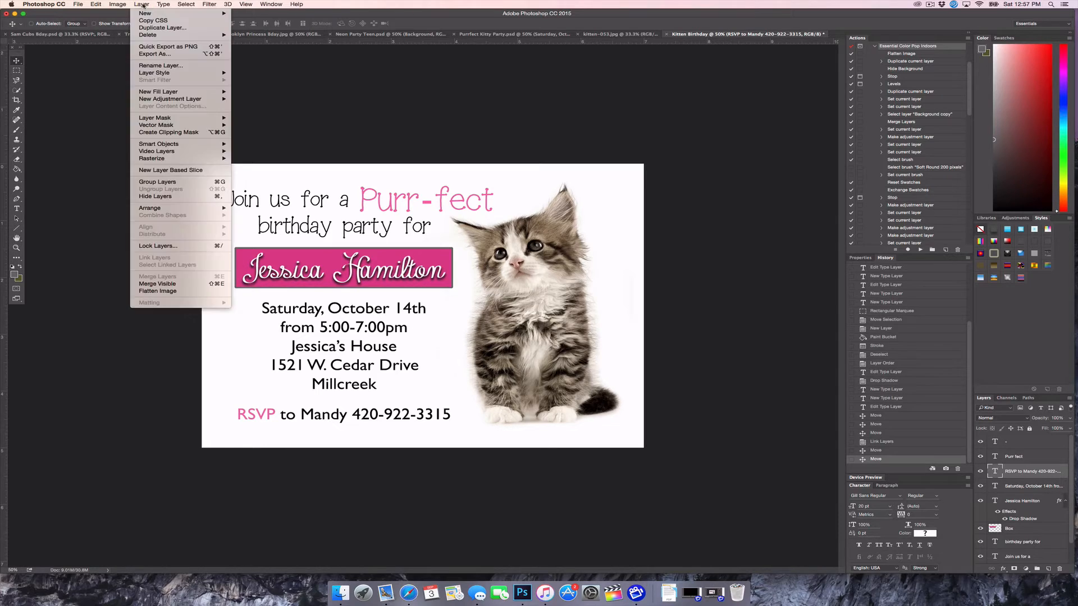
pyautogui.moveTo(168, 13)
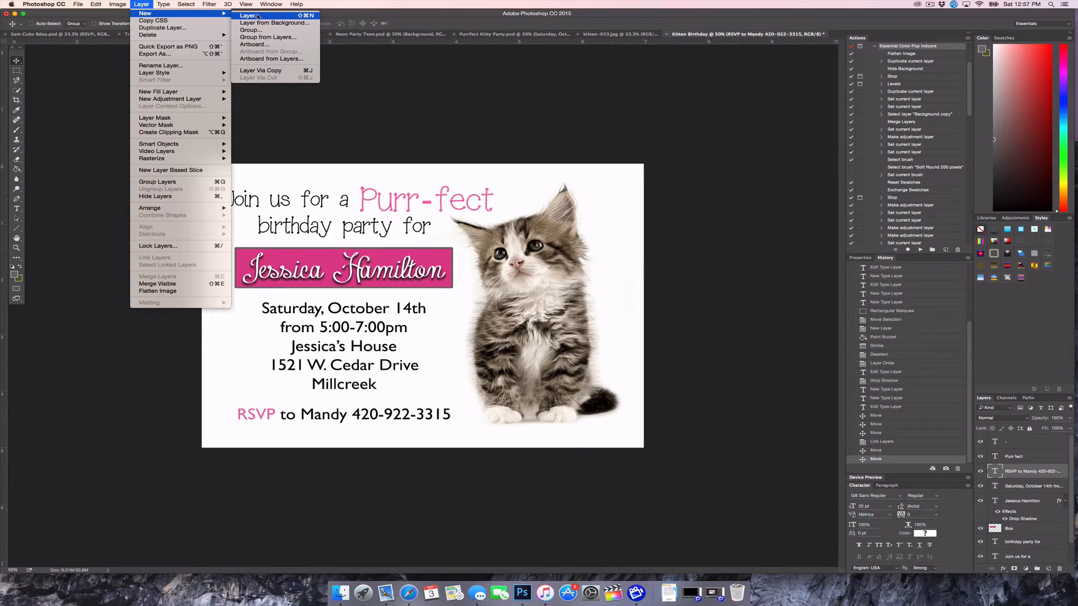
pyautogui.click(256, 15)
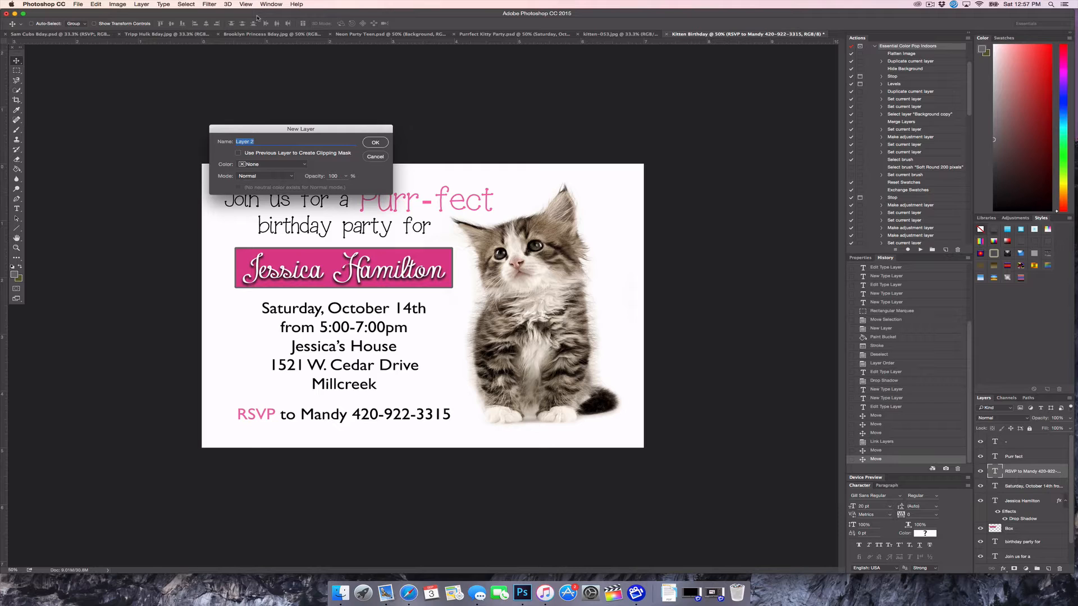
pyautogui.write('Border')
pyautogui.click(376, 144)
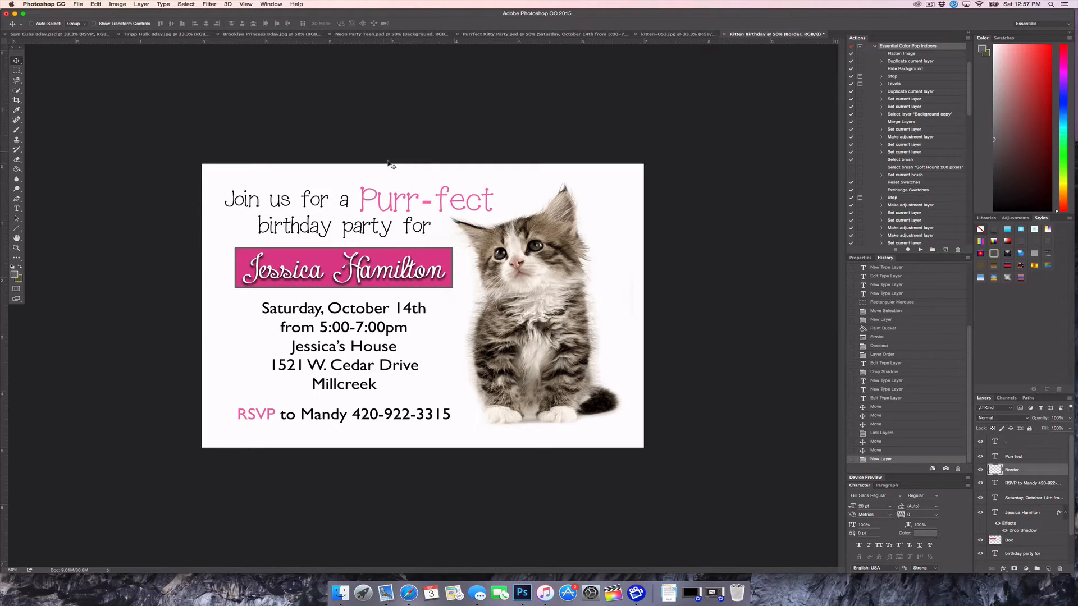
pyautogui.click(17, 72)
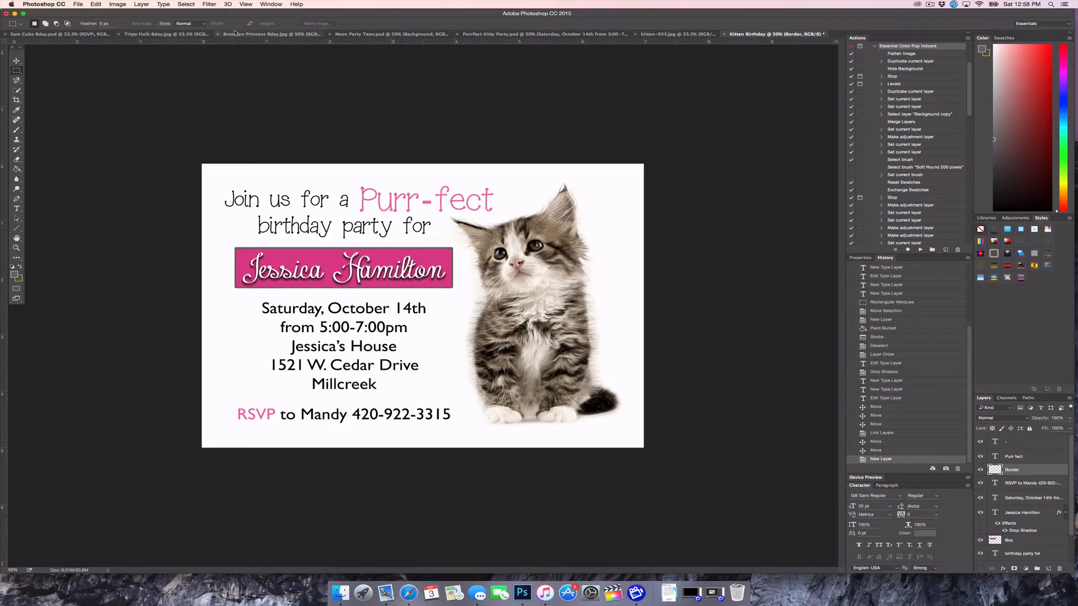
# Toggle the rulers off and on, then marquee a 6.333 × 4.333 in inset rectangle
pyautogui.click(245, 4)
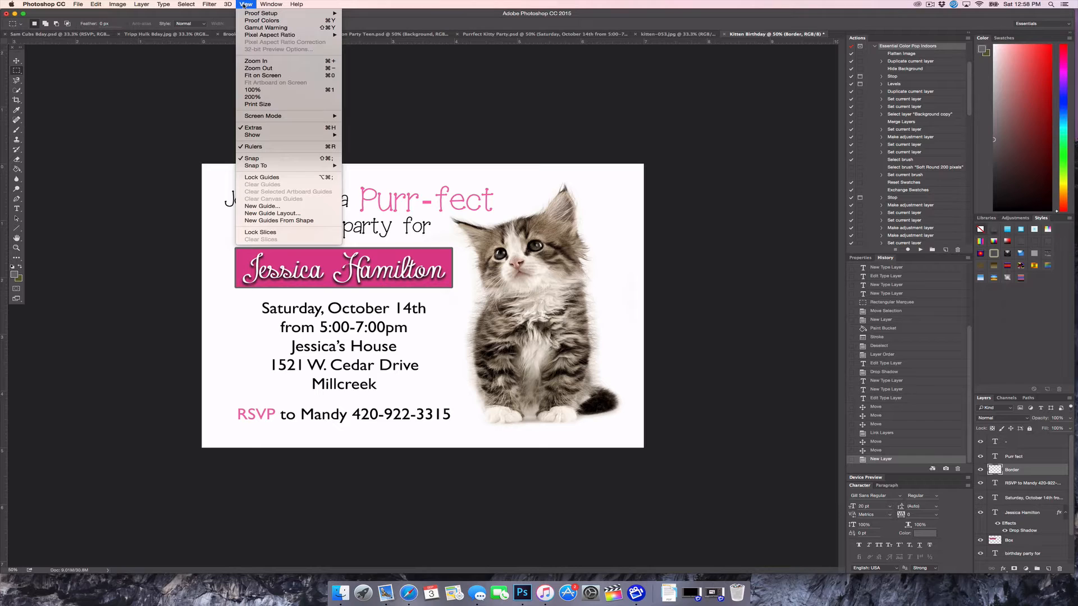
pyautogui.click(253, 148)
pyautogui.click(246, 4)
pyautogui.click(254, 147)
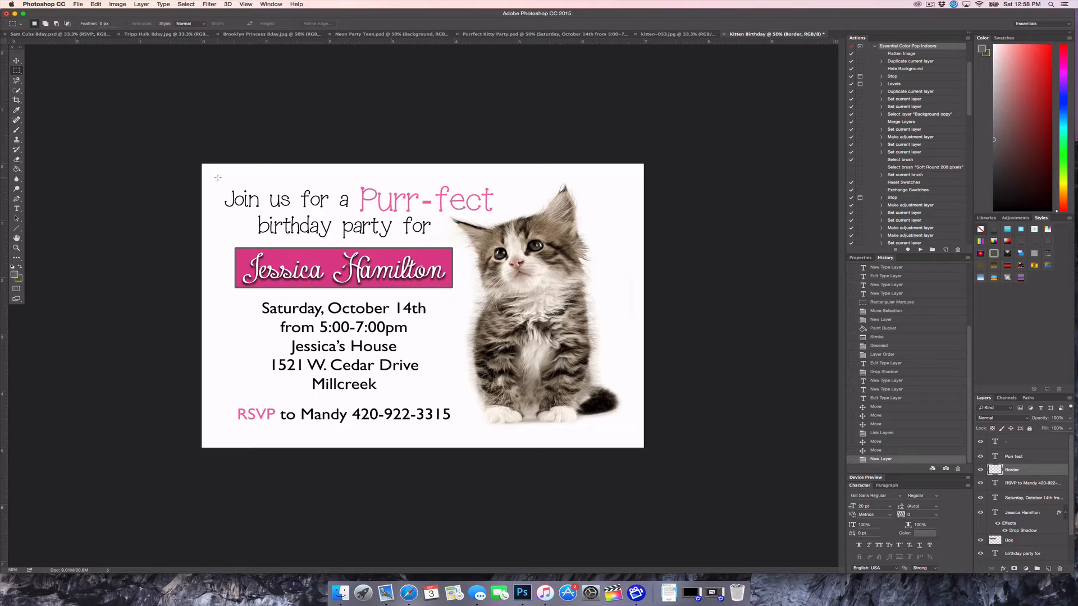
pyautogui.moveTo(218, 178); pyautogui.dragTo(626, 431)
pyautogui.moveTo(628, 434); pyautogui.dragTo(629, 436)
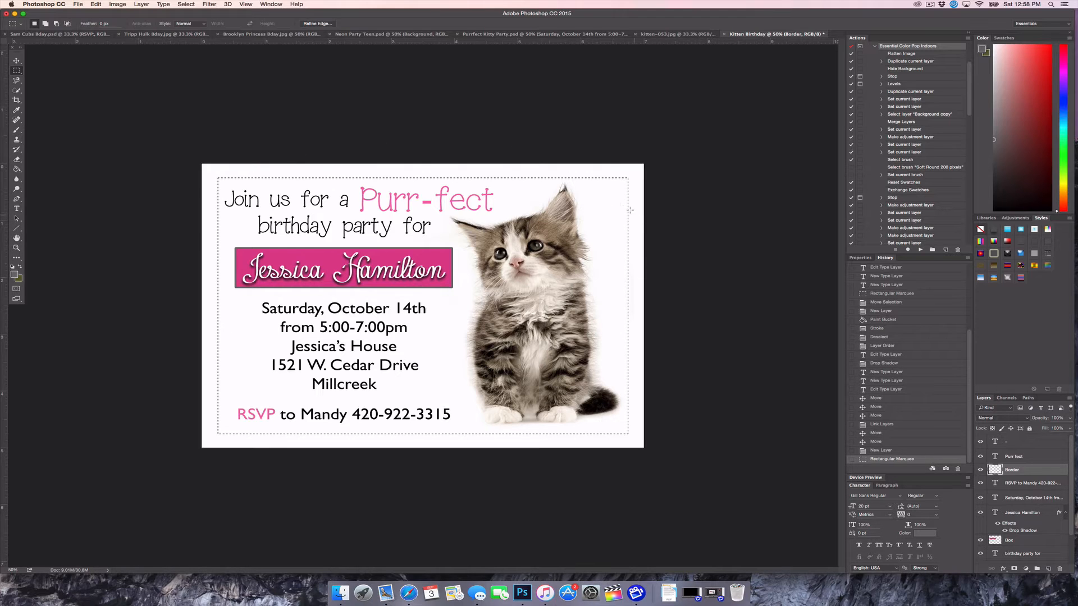
# Stroke the selection 10 px, centred, in pink sampled from the name box, then deselect
pyautogui.click(95, 4)
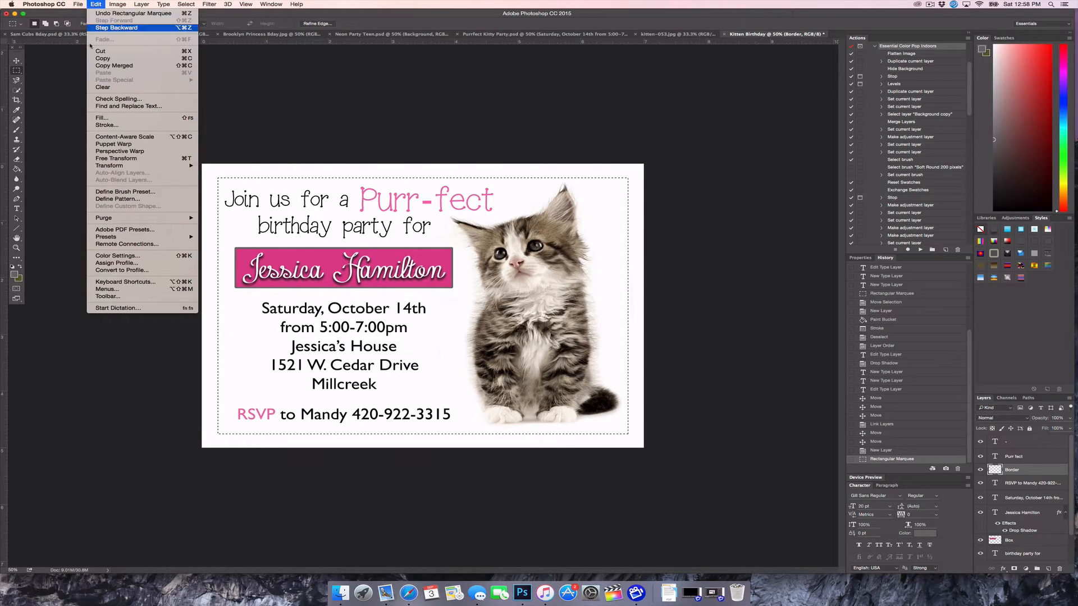
pyautogui.click(103, 125)
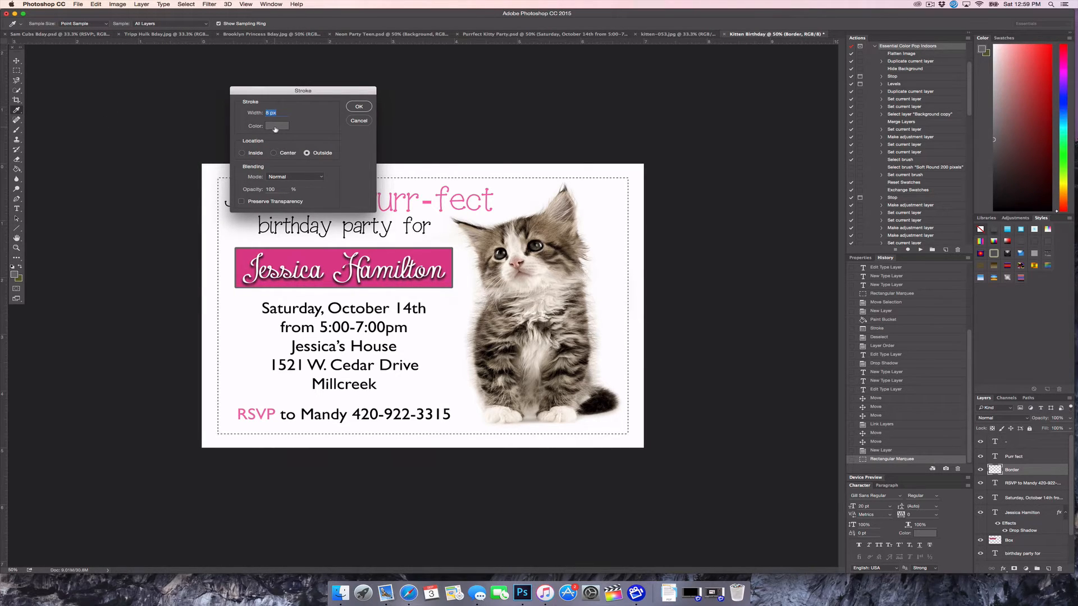
pyautogui.click(276, 127)
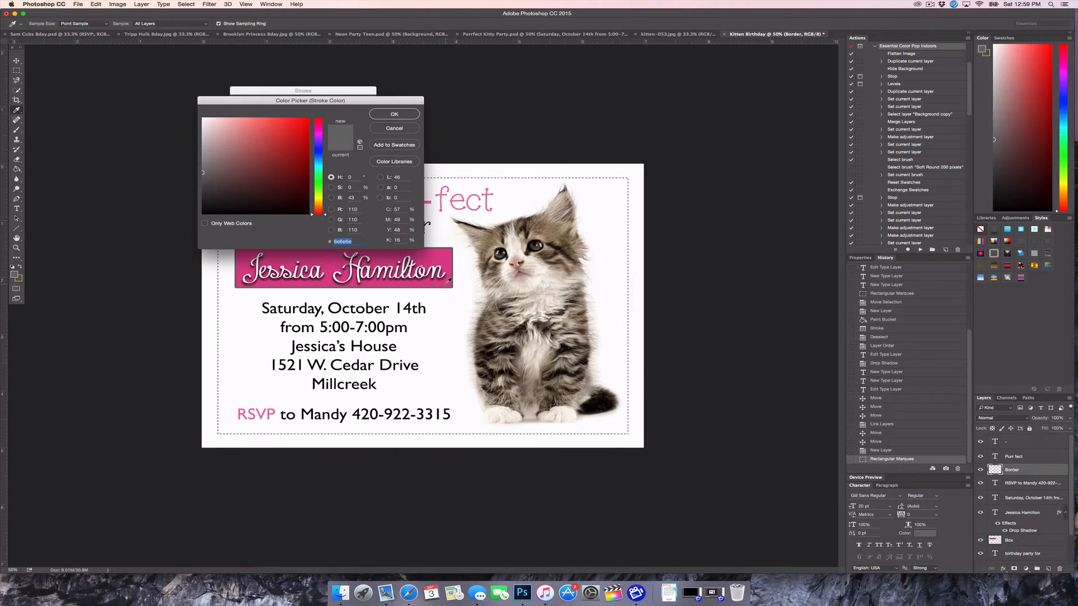
pyautogui.click(448, 282)
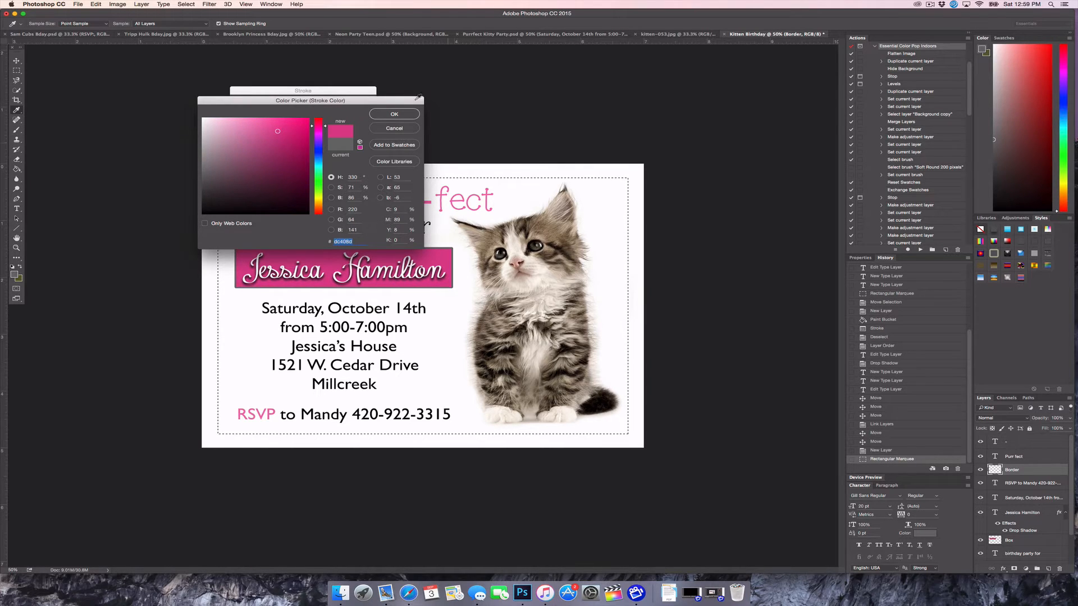
pyautogui.click(379, 115)
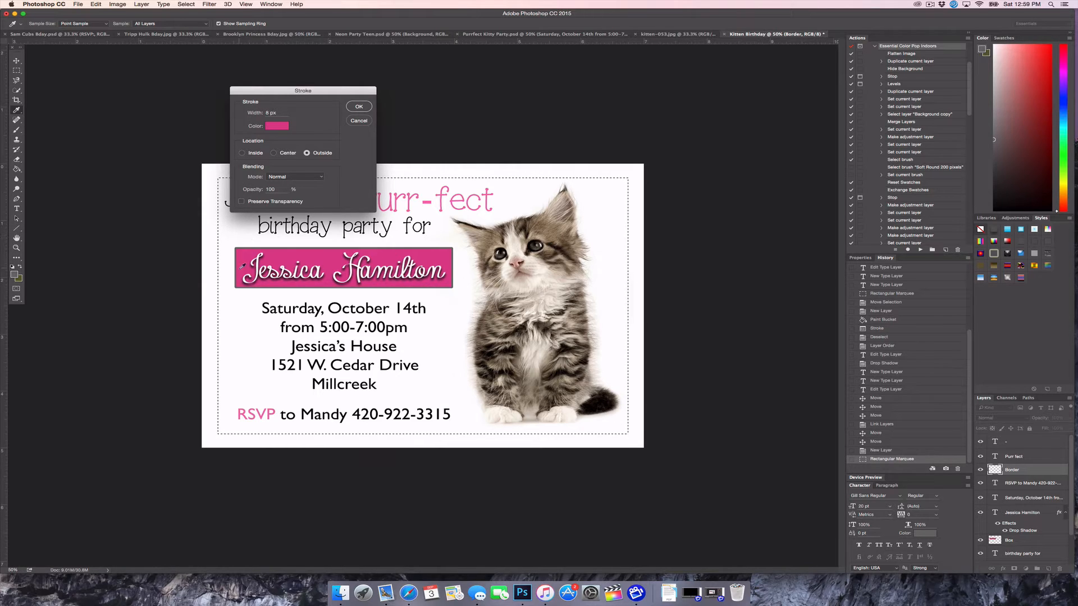
pyautogui.doubleClick(268, 113)
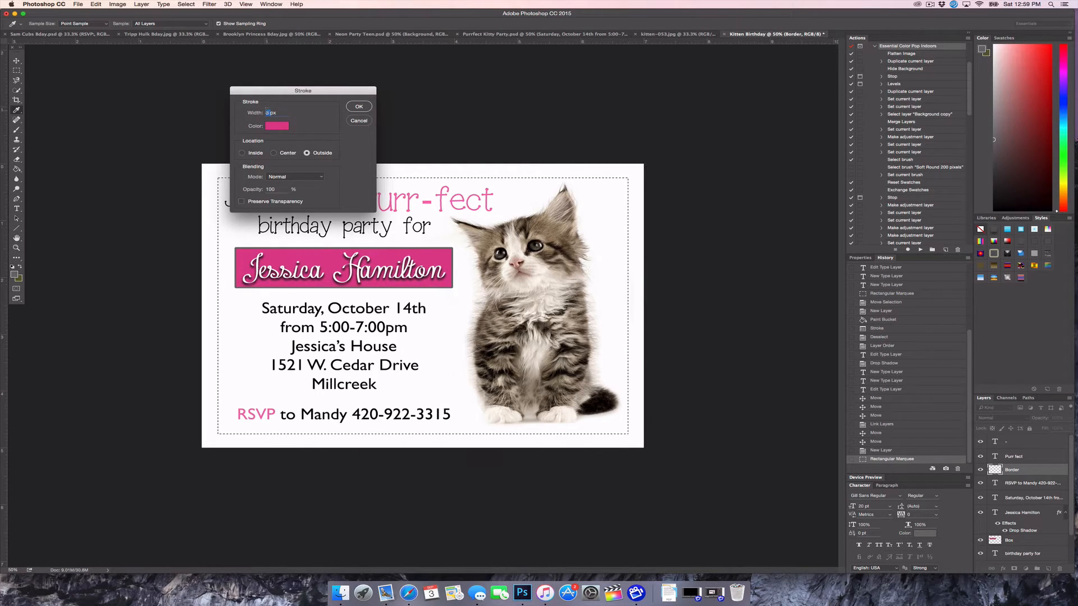
pyautogui.write('10')
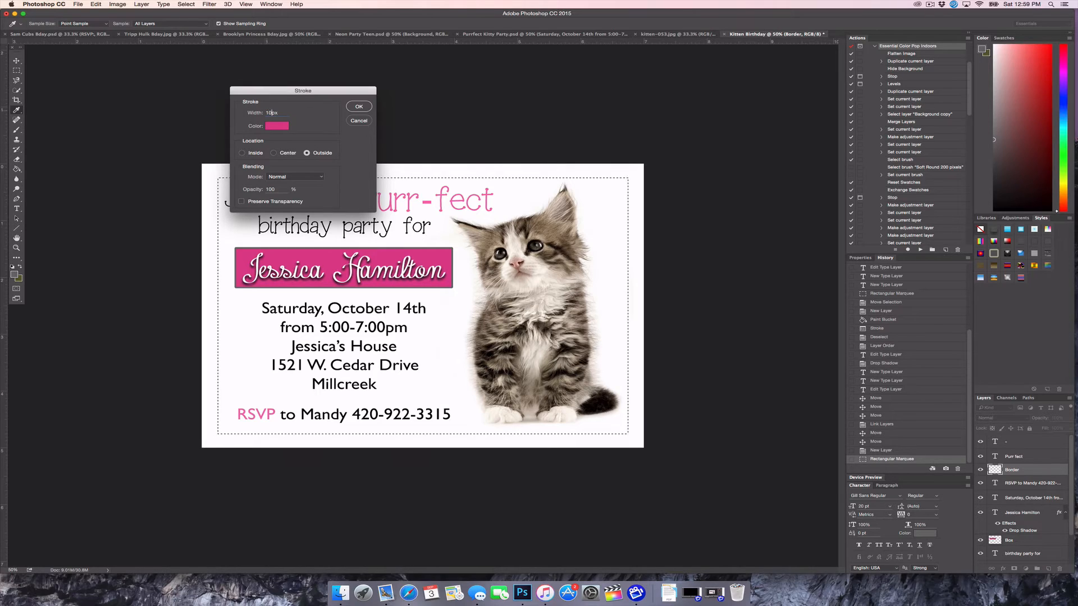
pyautogui.click(273, 154)
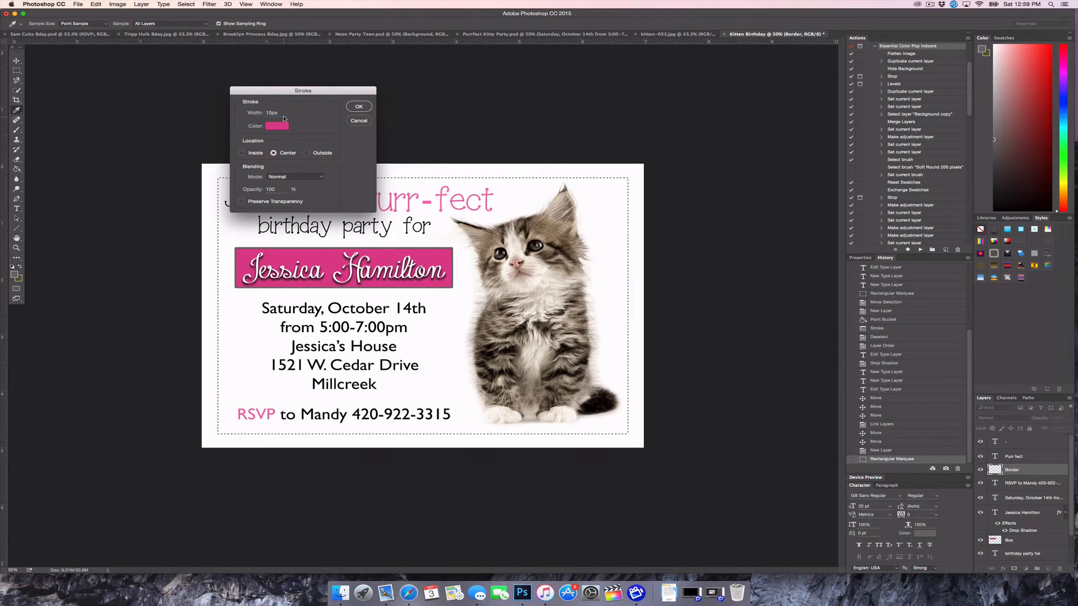
pyautogui.click(357, 106)
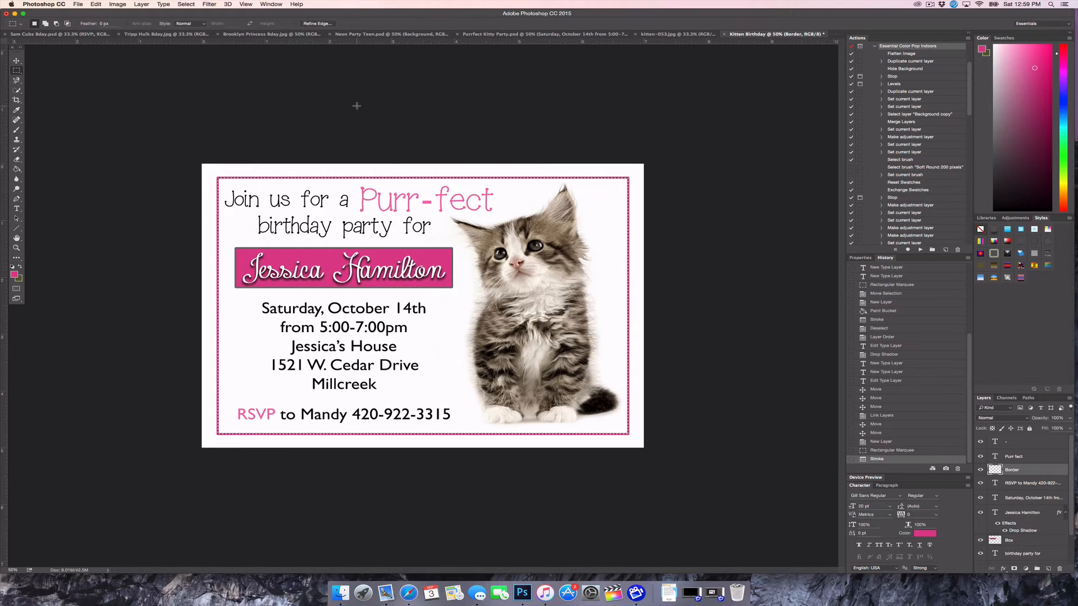
pyautogui.click(350, 186)
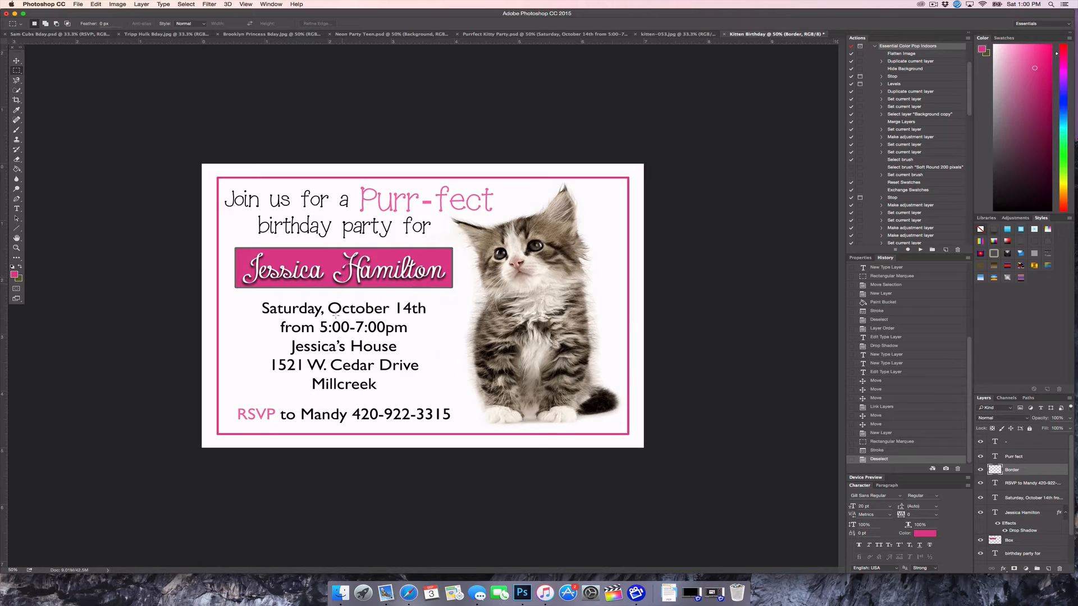
# Nudge the date and address text down slightly, then move the name banner and Box down
pyautogui.click(1025, 499)
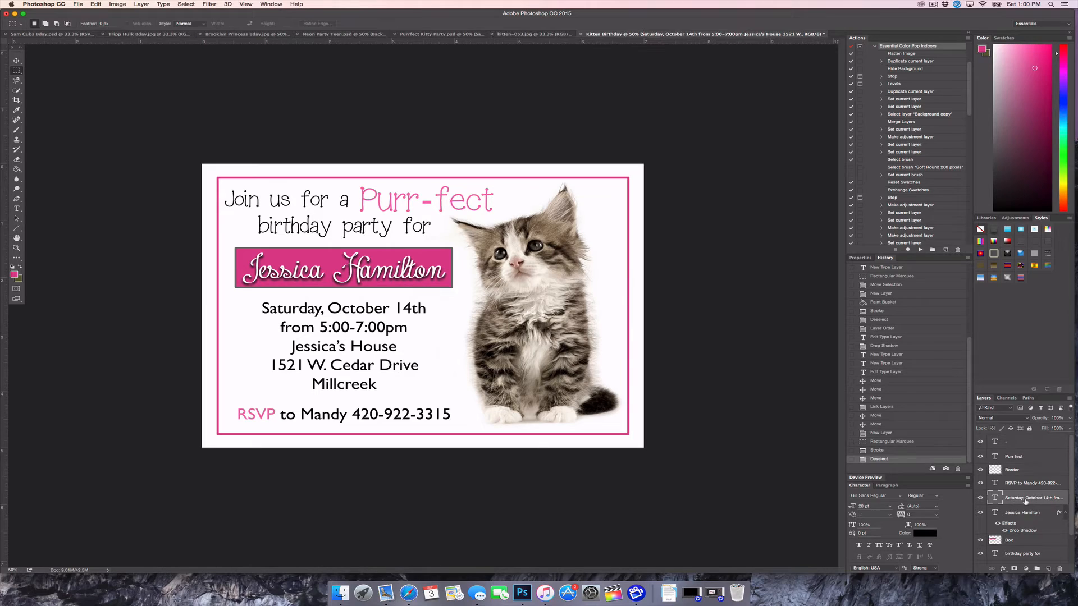
pyautogui.click(16, 61)
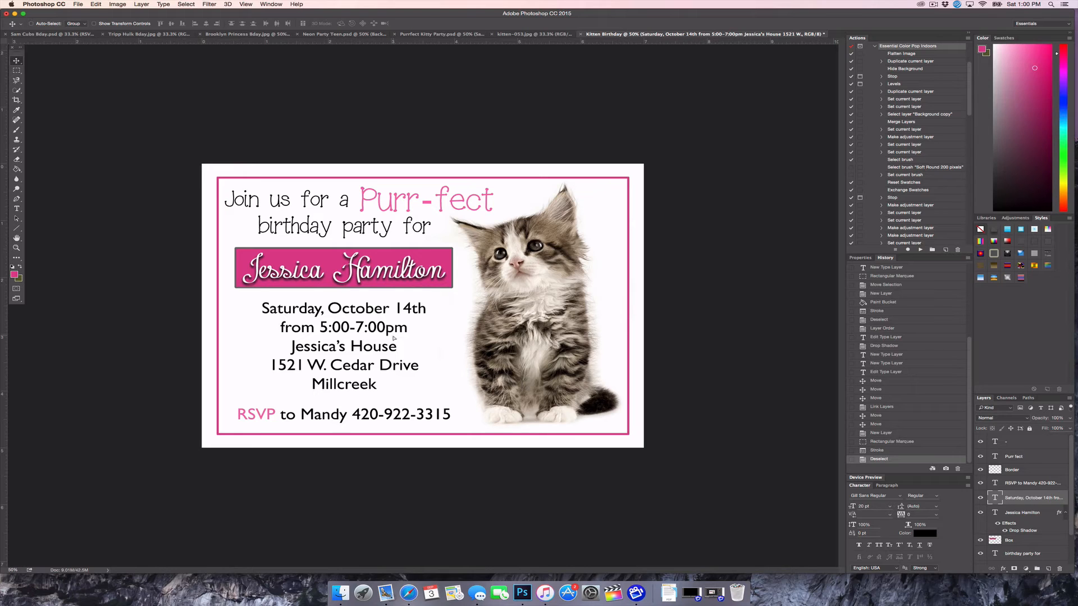
pyautogui.moveTo(394, 336); pyautogui.dragTo(394, 338)
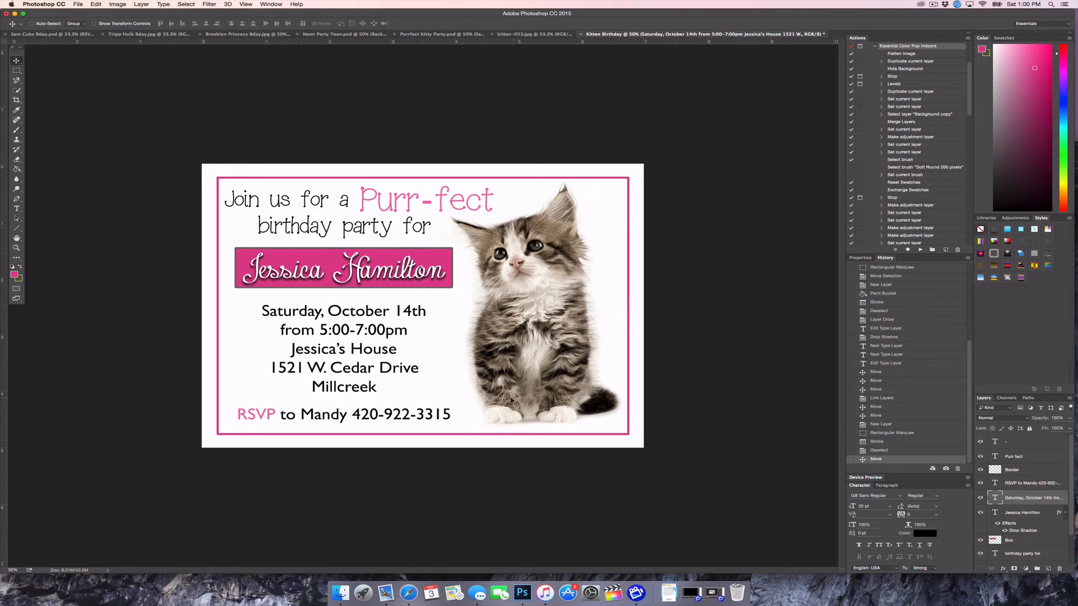
pyautogui.click(1024, 516)
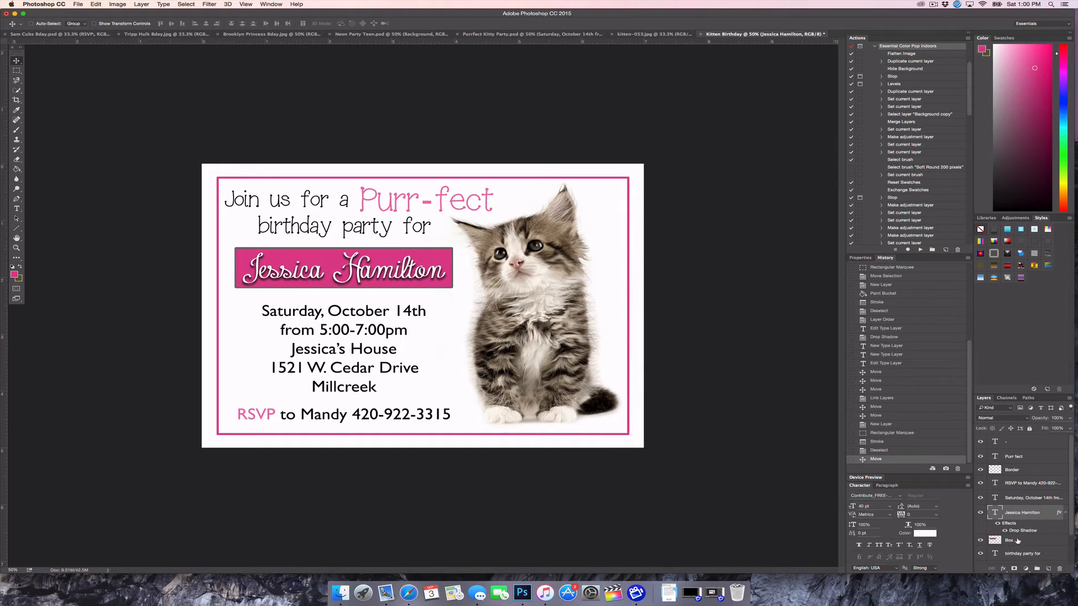
pyautogui.keyDown('shift'); pyautogui.click(1021, 541); pyautogui.keyUp('shift')
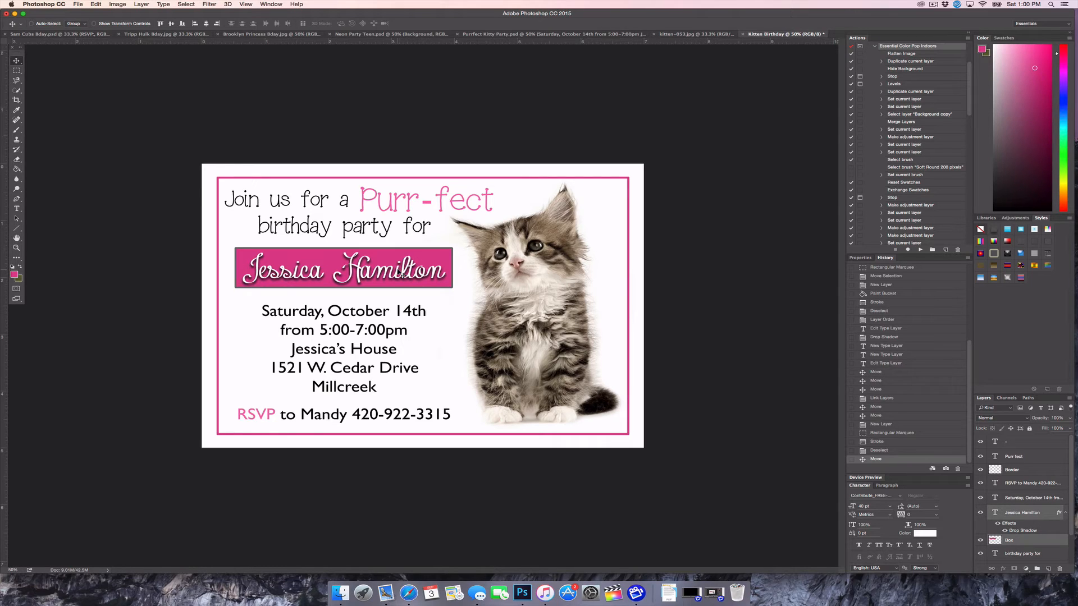
pyautogui.moveTo(397, 272); pyautogui.dragTo(398, 276)
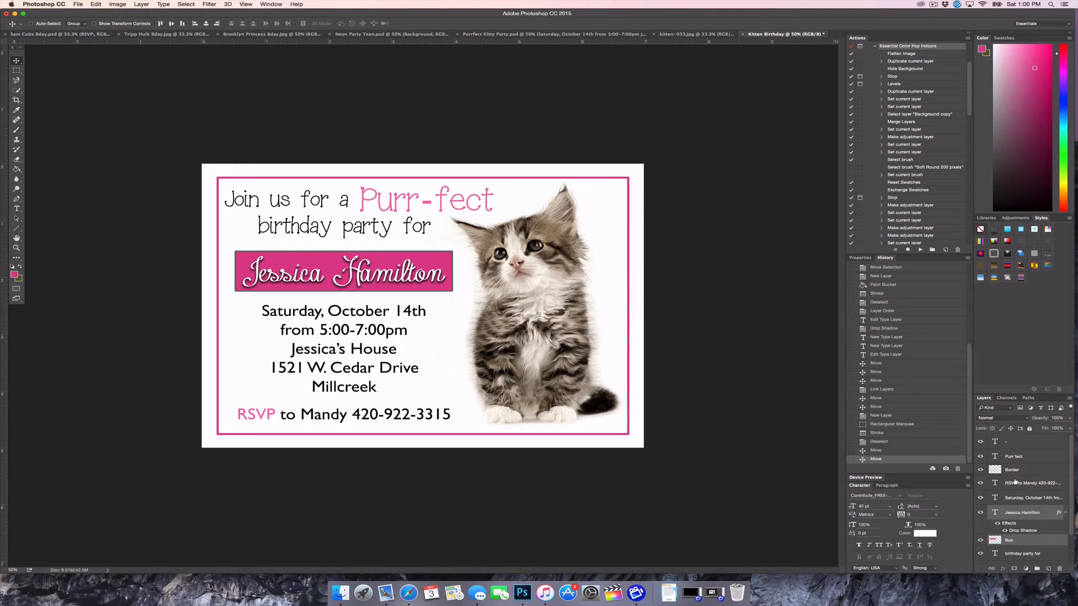
# Shift the heading text layers (Join us for a, birthday party for, Purr fect, top line) slightly right and down
pyautogui.scroll(-2, 1025, 497)
pyautogui.click(1024, 522)
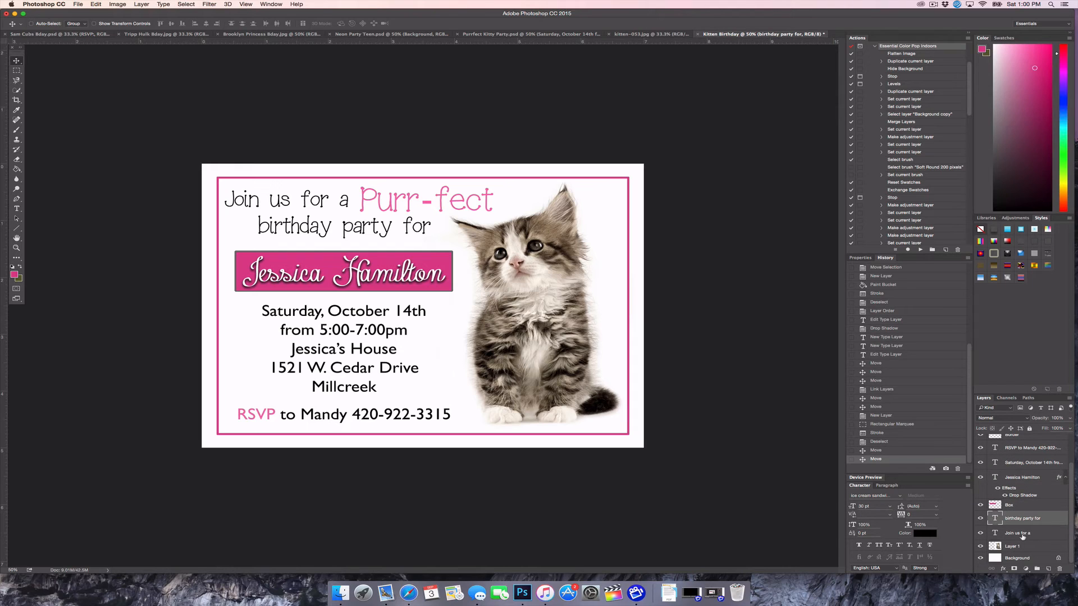
pyautogui.keyDown('shift'); pyautogui.click(1022, 534); pyautogui.keyUp('shift')
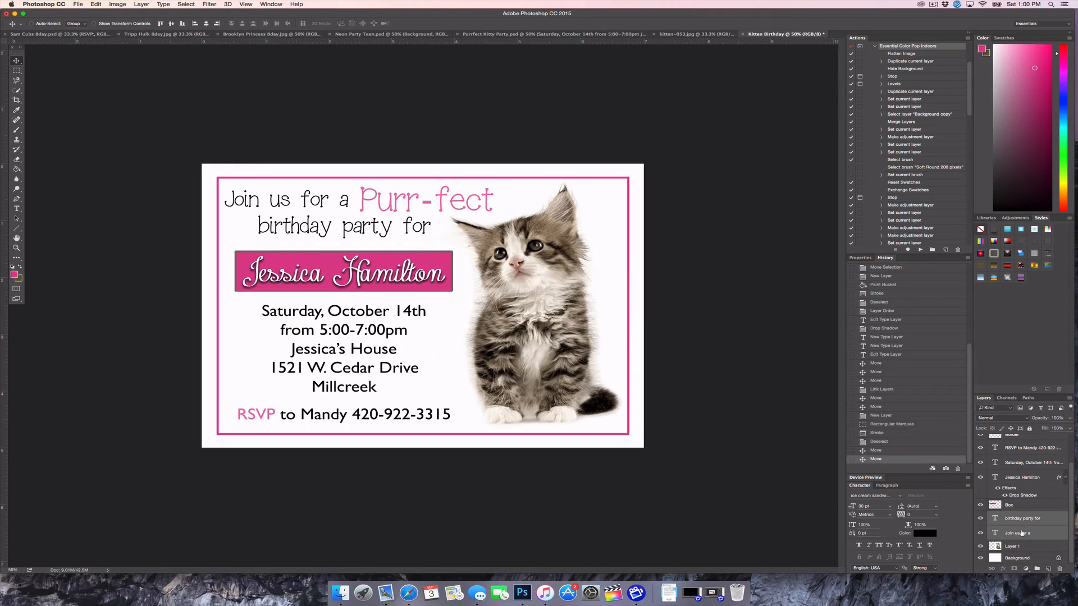
pyautogui.scroll(2, 1022, 534)
pyautogui.scroll(1, 1022, 534)
pyautogui.keyDown('super'); pyautogui.click(1022, 459); pyautogui.keyUp('super')
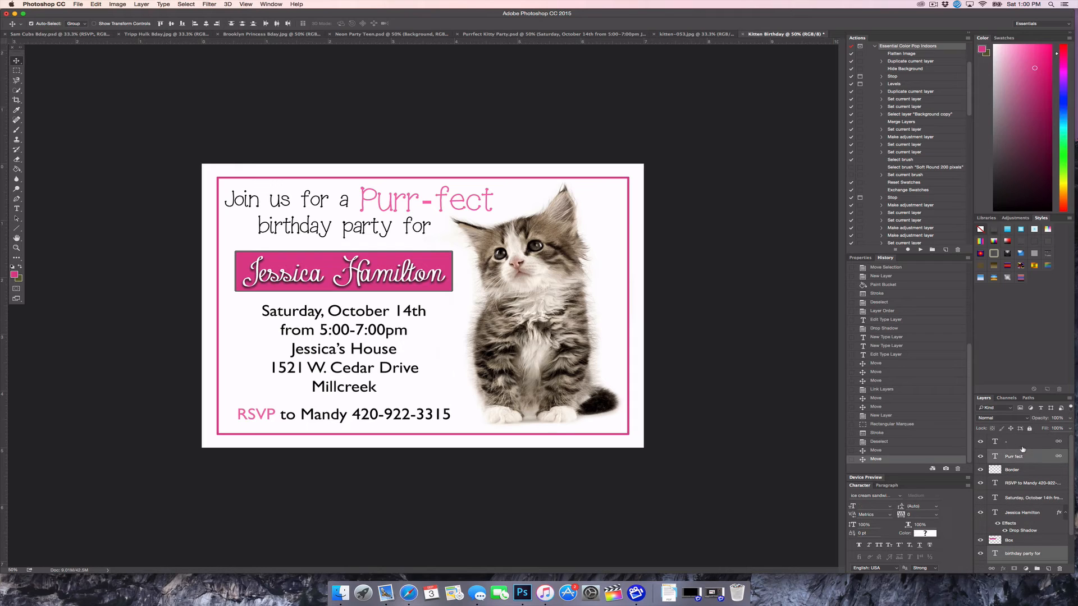
pyautogui.keyDown('super'); pyautogui.click(1021, 445); pyautogui.keyUp('super')
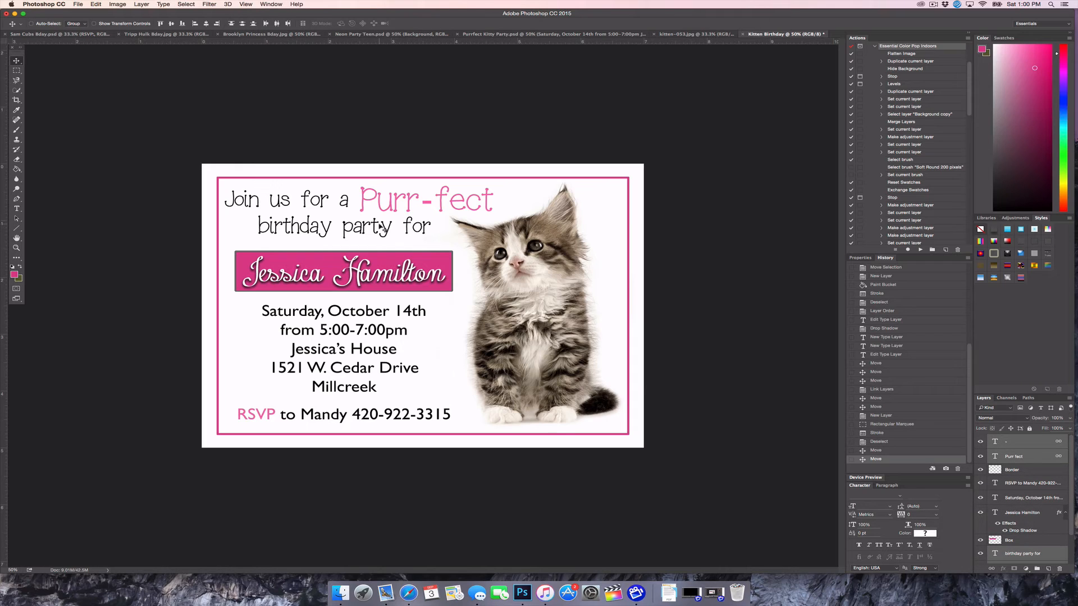
pyautogui.moveTo(380, 228); pyautogui.dragTo(382, 231)
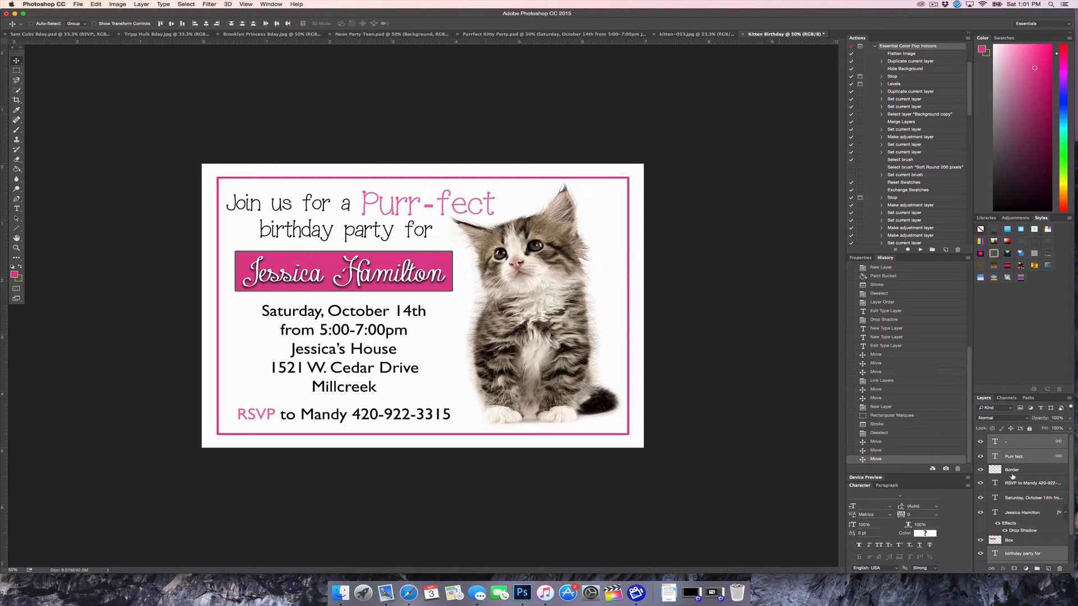
# Flatten all layers into a single Background layer with Flatten Image
pyautogui.click(1045, 457)
pyautogui.click(1042, 481)
pyautogui.scroll(-3, 1016, 504)
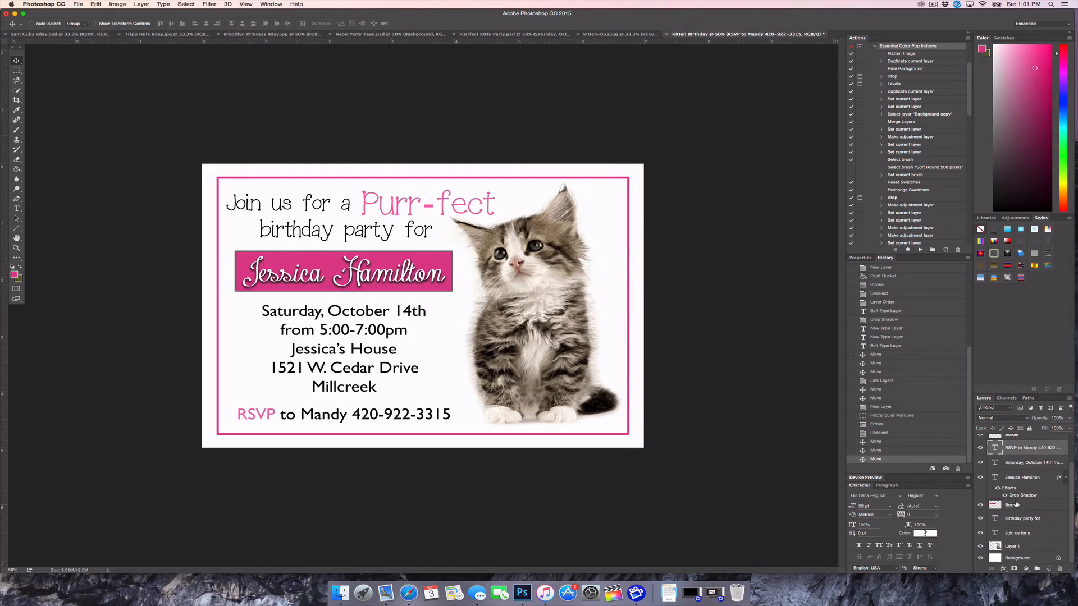
pyautogui.rightClick(1014, 559)
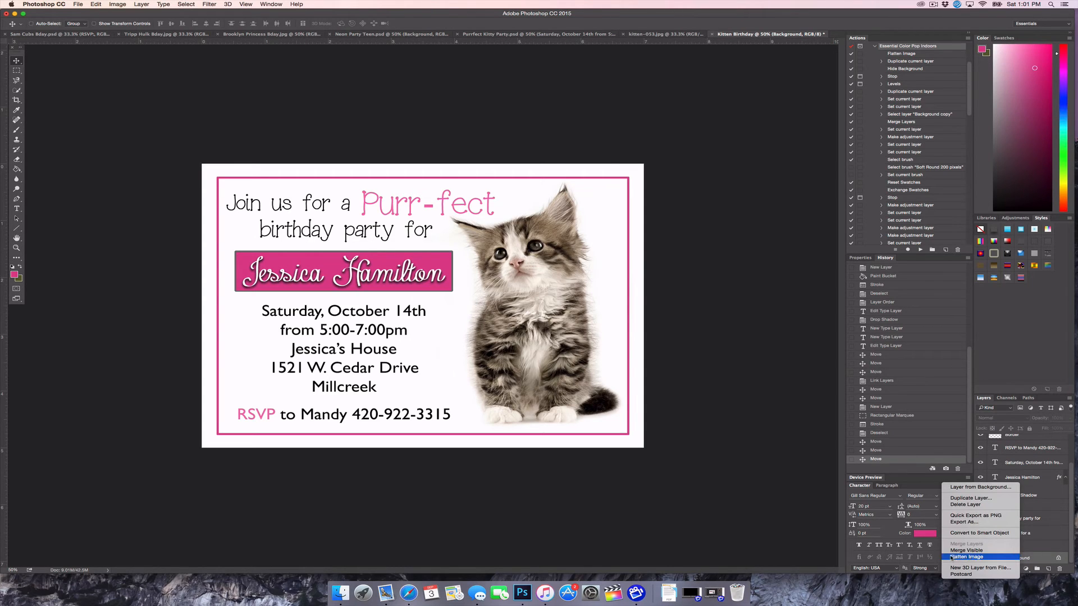
pyautogui.click(960, 556)
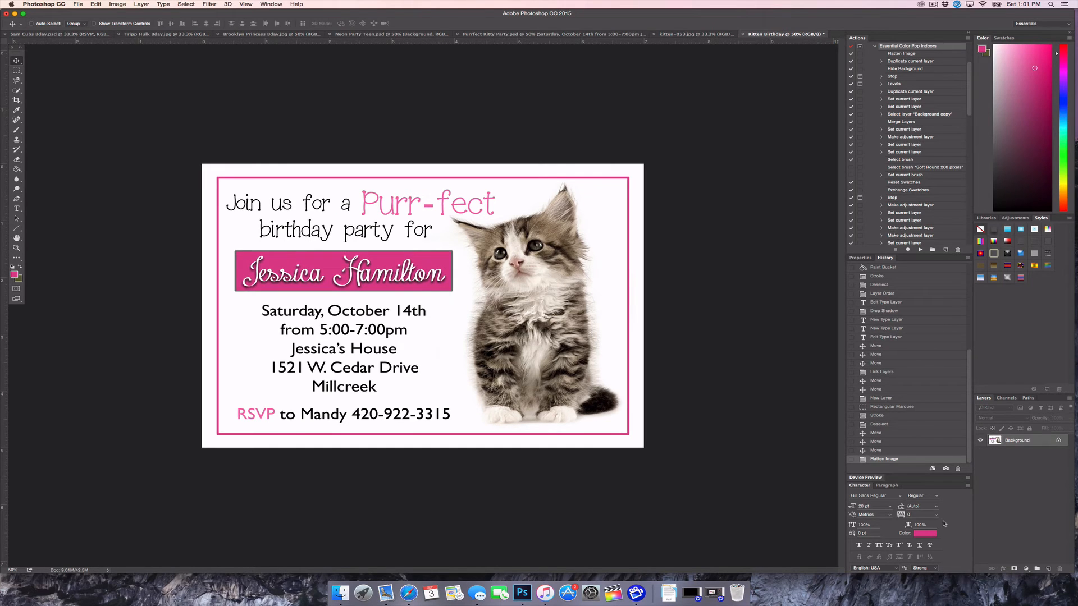
pyautogui.click(78, 5)
# Save the invitation to the Desktop as Kitten Birthday.jpg, JPEG quality 12
pyautogui.click(93, 86)
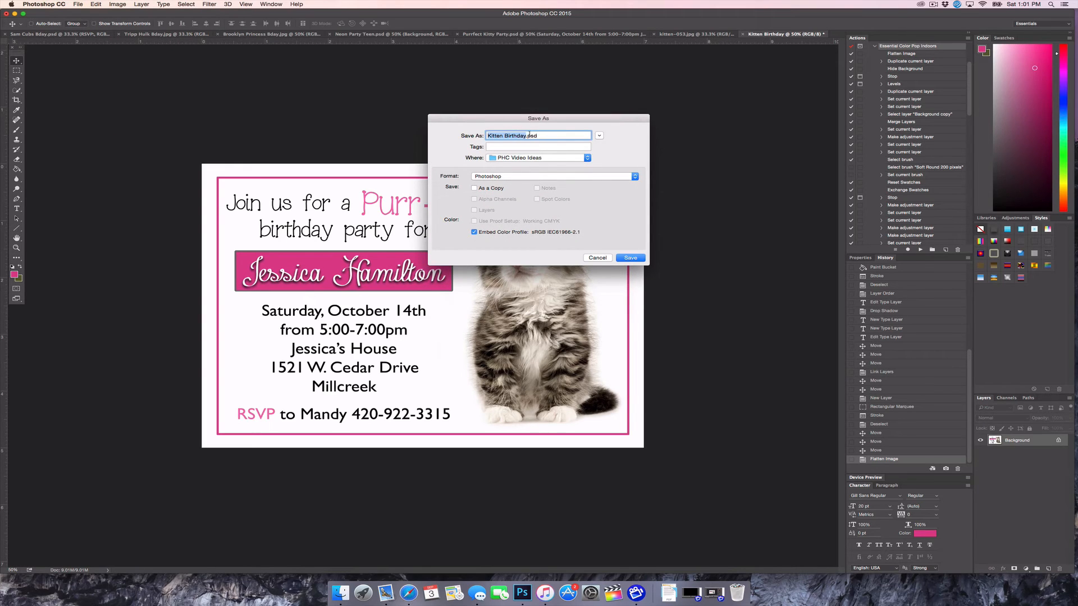
pyautogui.click(504, 159)
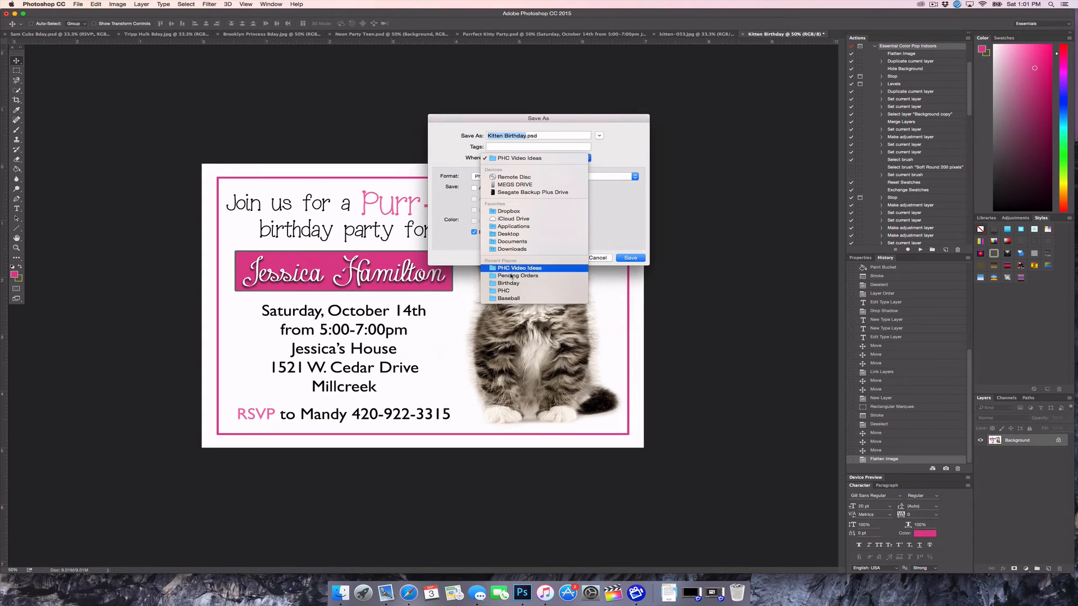
pyautogui.click(506, 236)
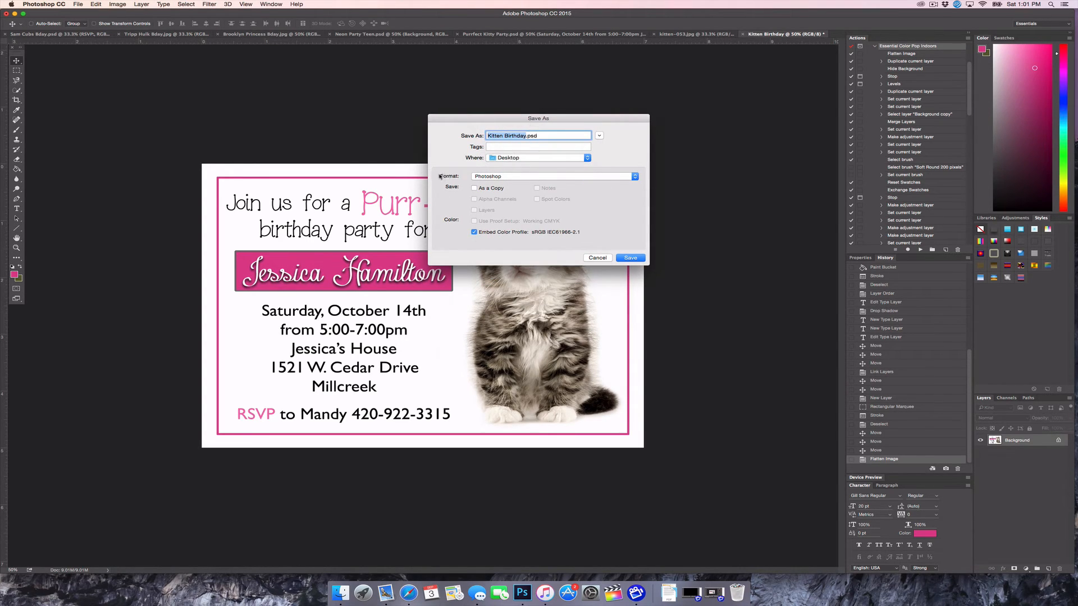
pyautogui.click(477, 177)
pyautogui.click(493, 222)
pyautogui.click(495, 178)
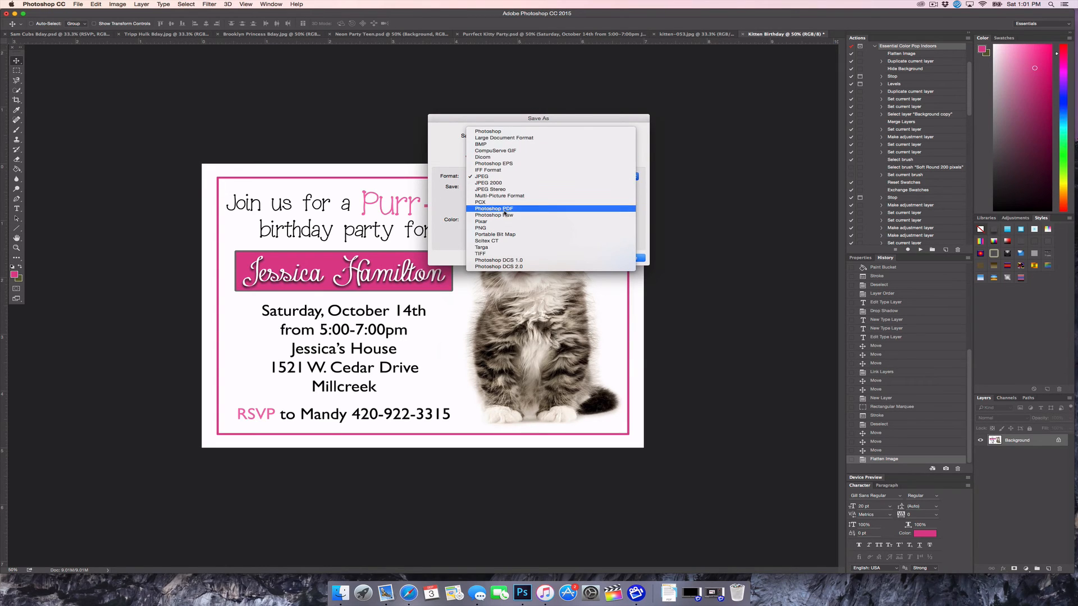
pyautogui.click(486, 177)
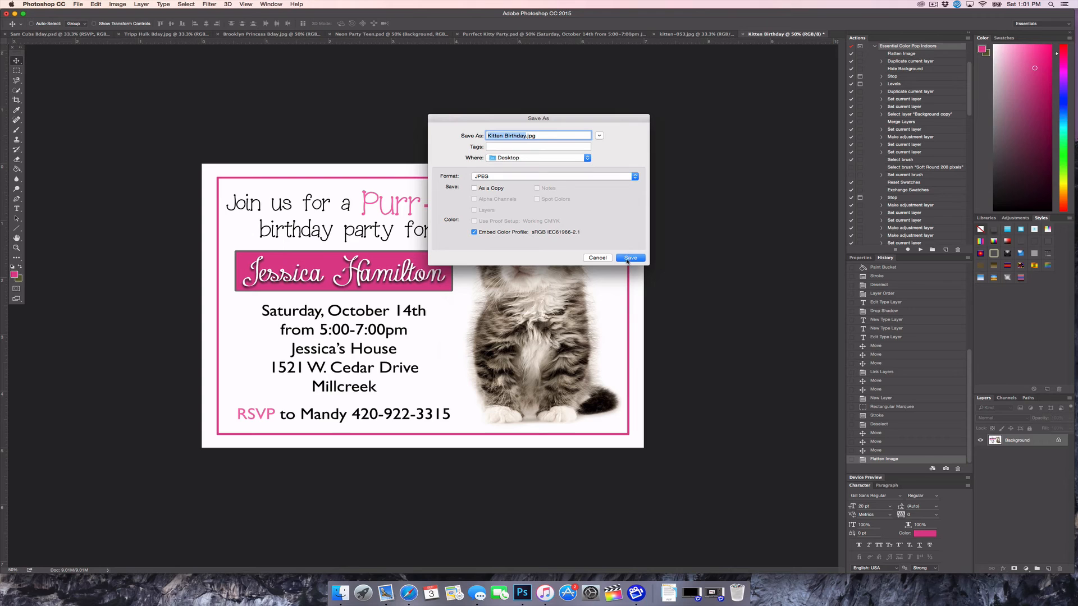
pyautogui.click(630, 258)
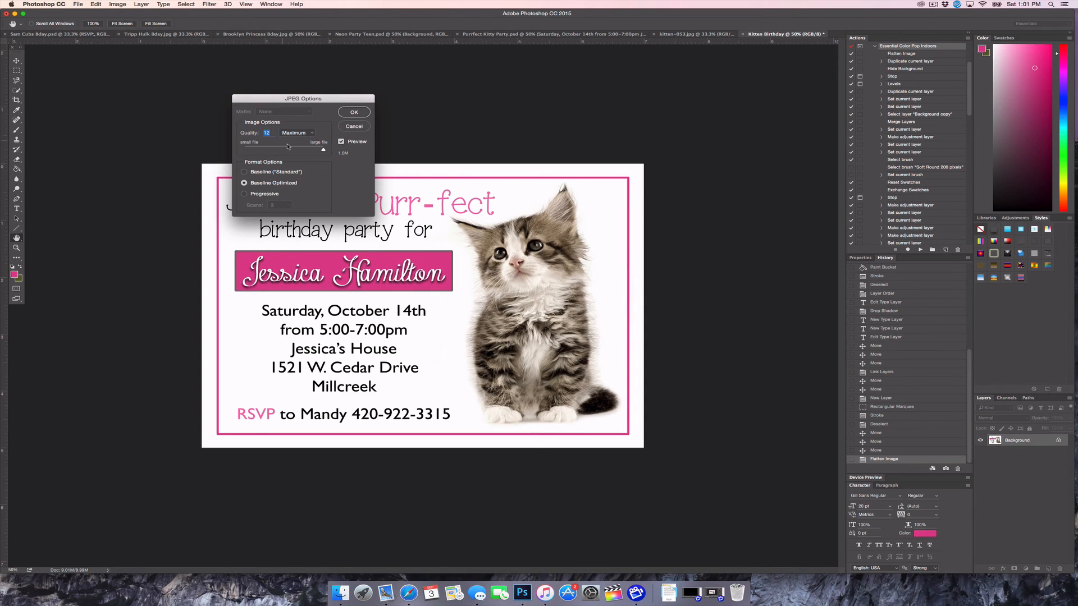
pyautogui.click(352, 114)
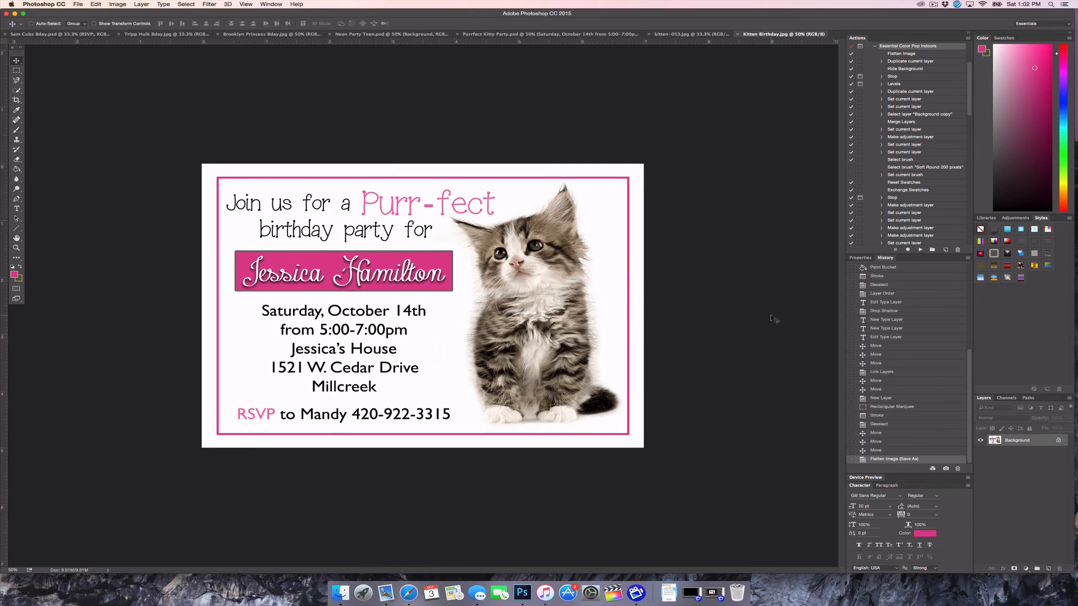